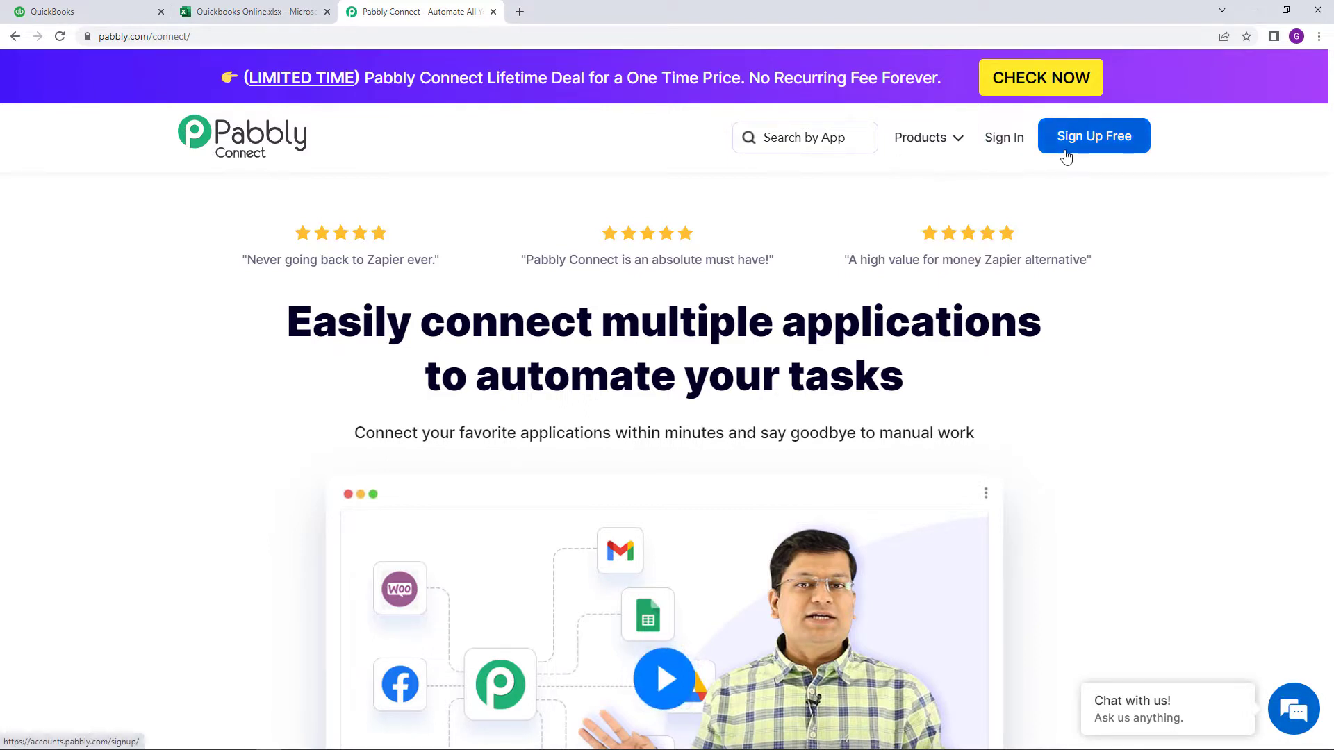
- Sign in to Pabbly Connect and create a workflow named "Quicbooks To MS Excel Automation"
{"action": "left_click", "coordinate": [1014, 147]}
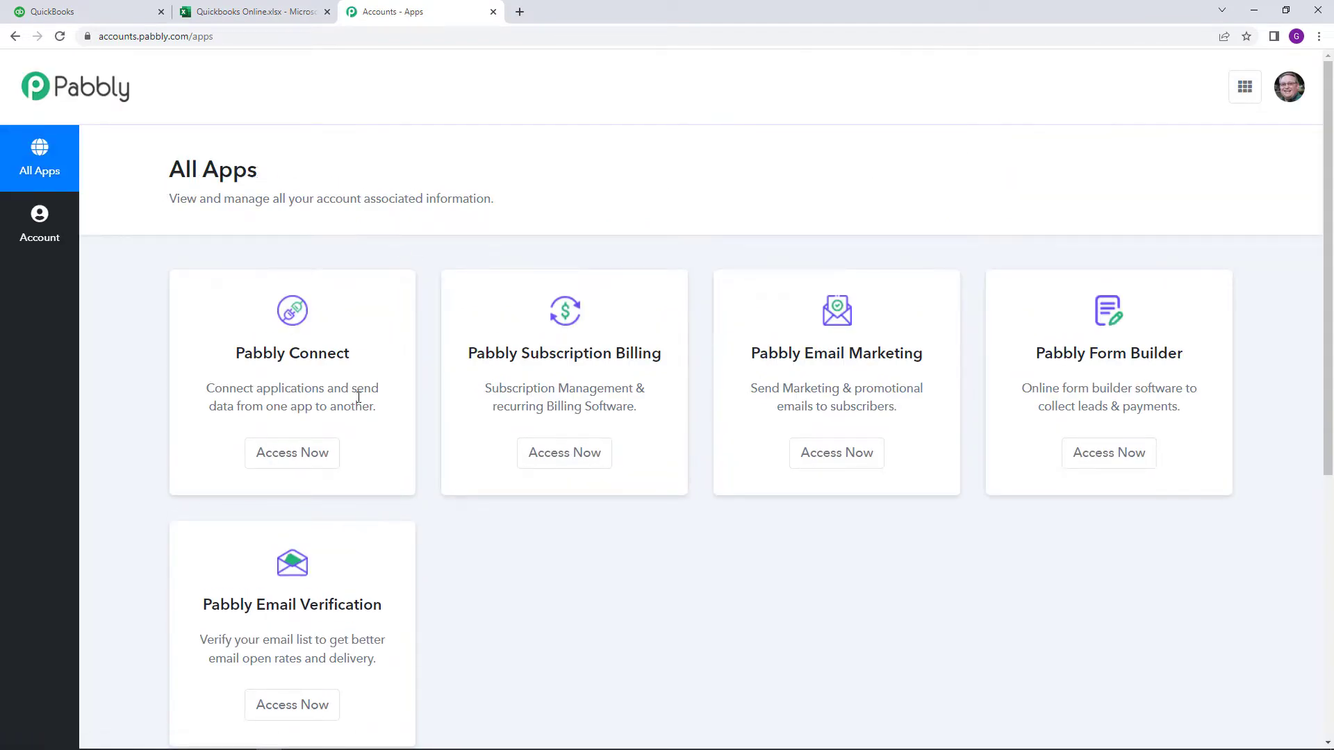
{"action": "left_click", "coordinate": [332, 452]}
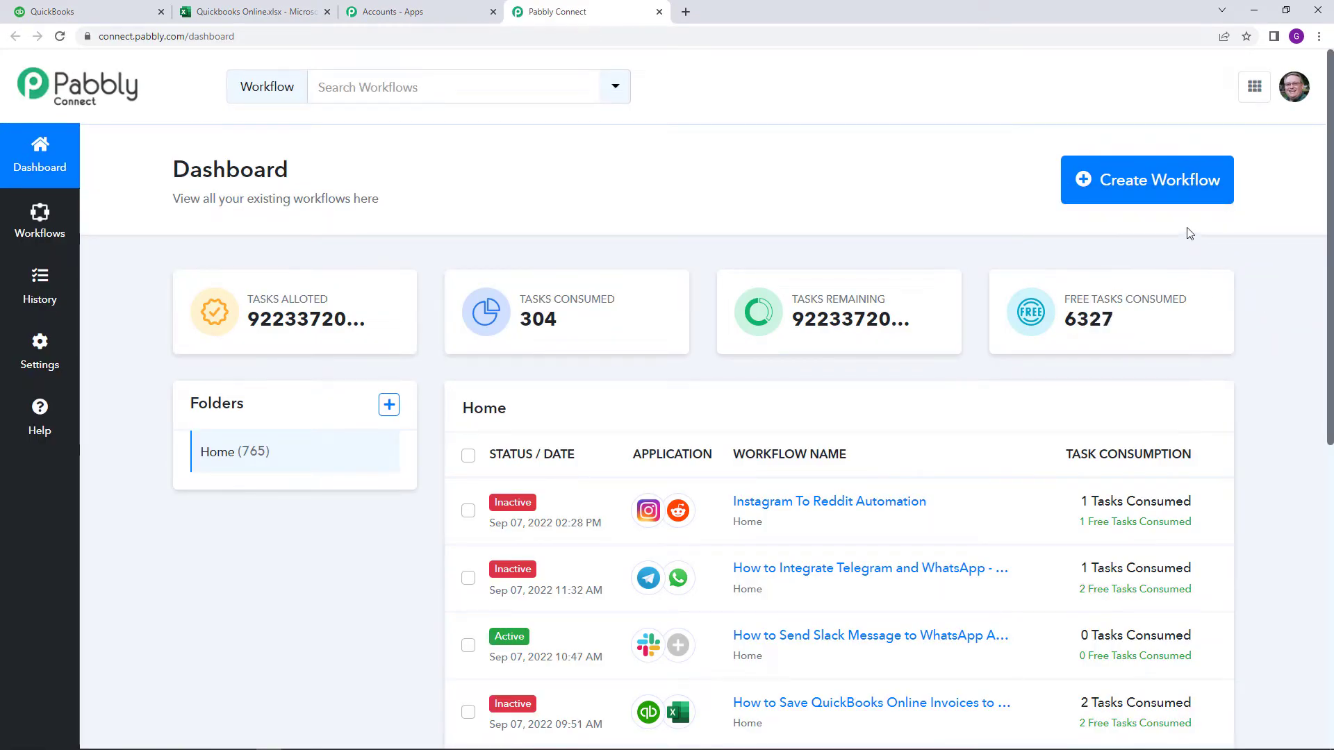
{"action": "left_click", "coordinate": [1157, 198]}
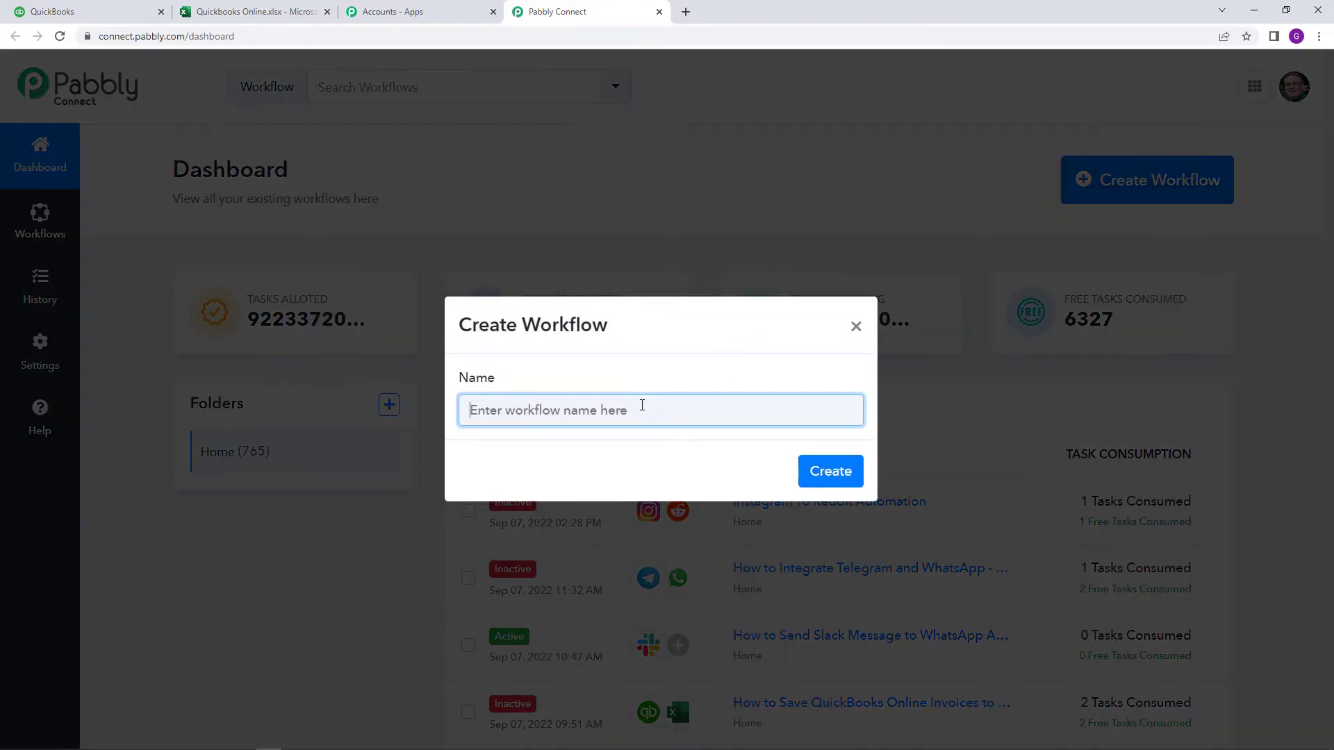
{"action": "type", "text": "Quic"}
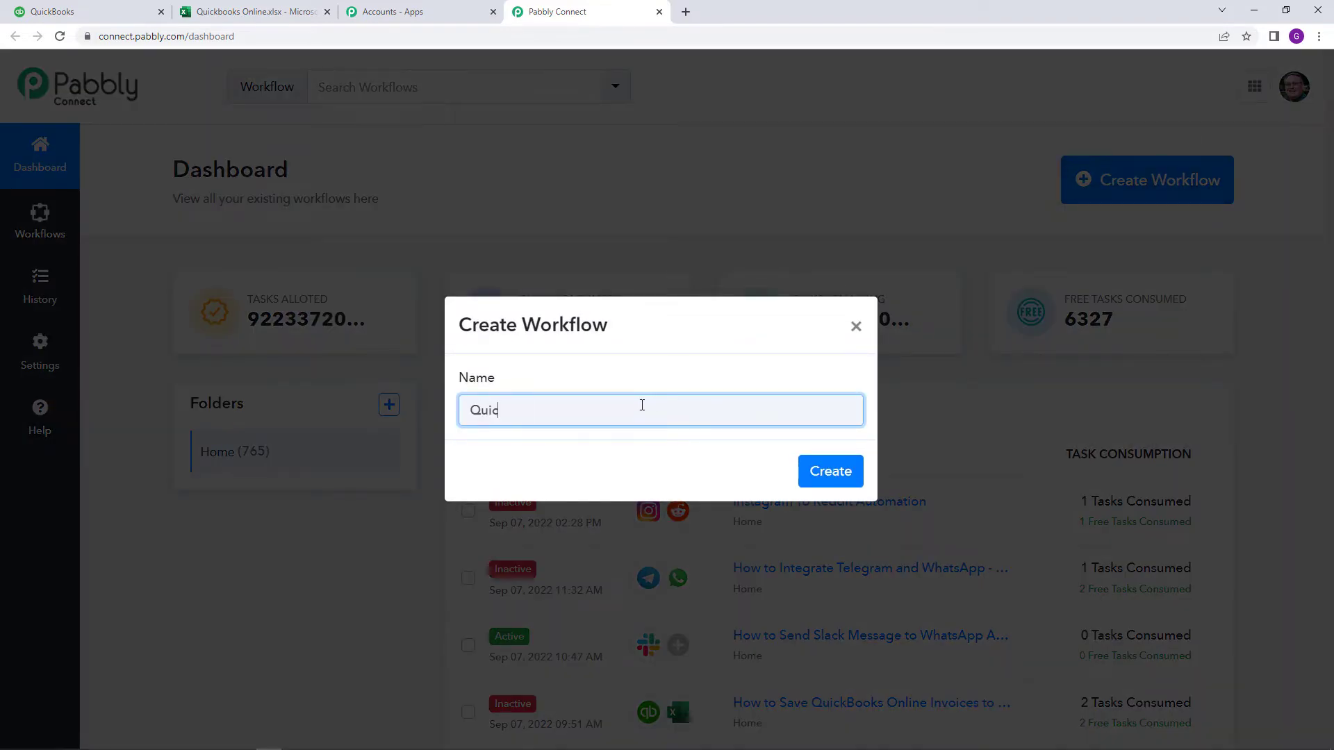
{"action": "type", "text": "books To MS Excel A"}
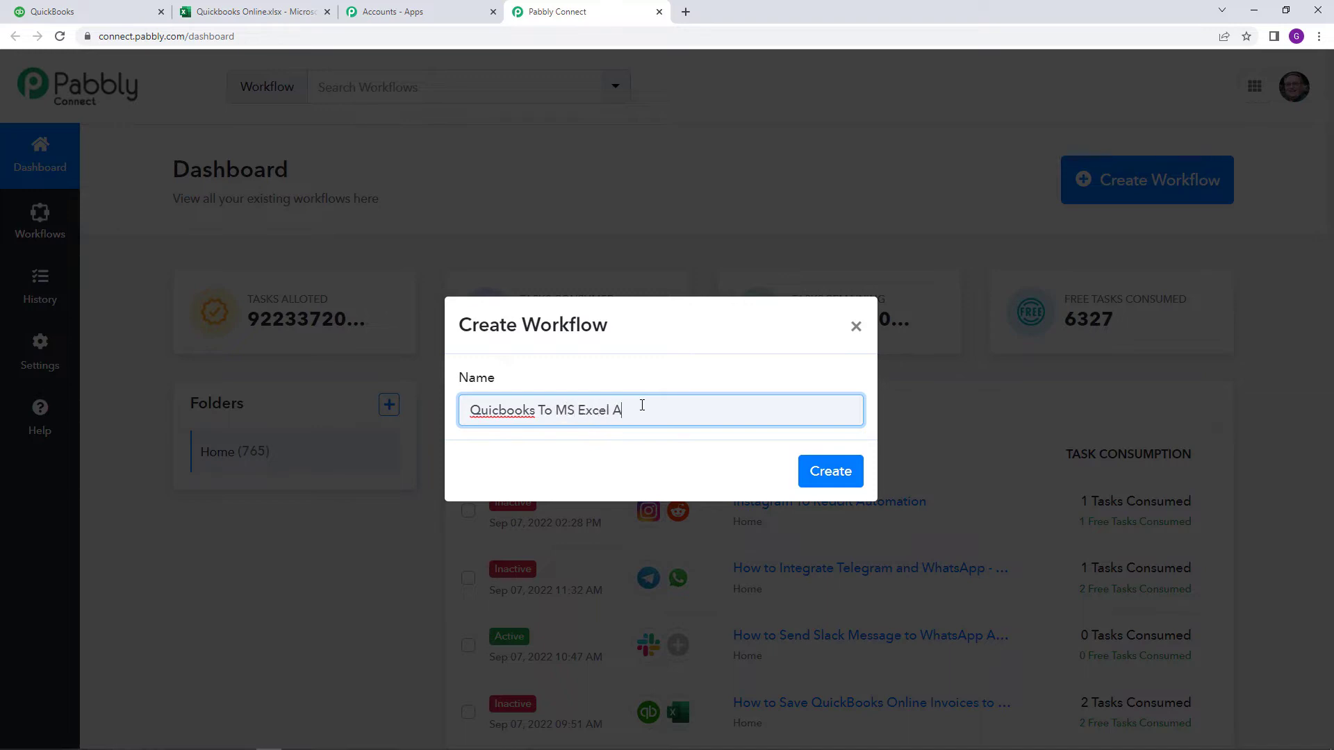
{"action": "type", "text": "utomation"}
{"action": "left_click", "coordinate": [821, 468]}
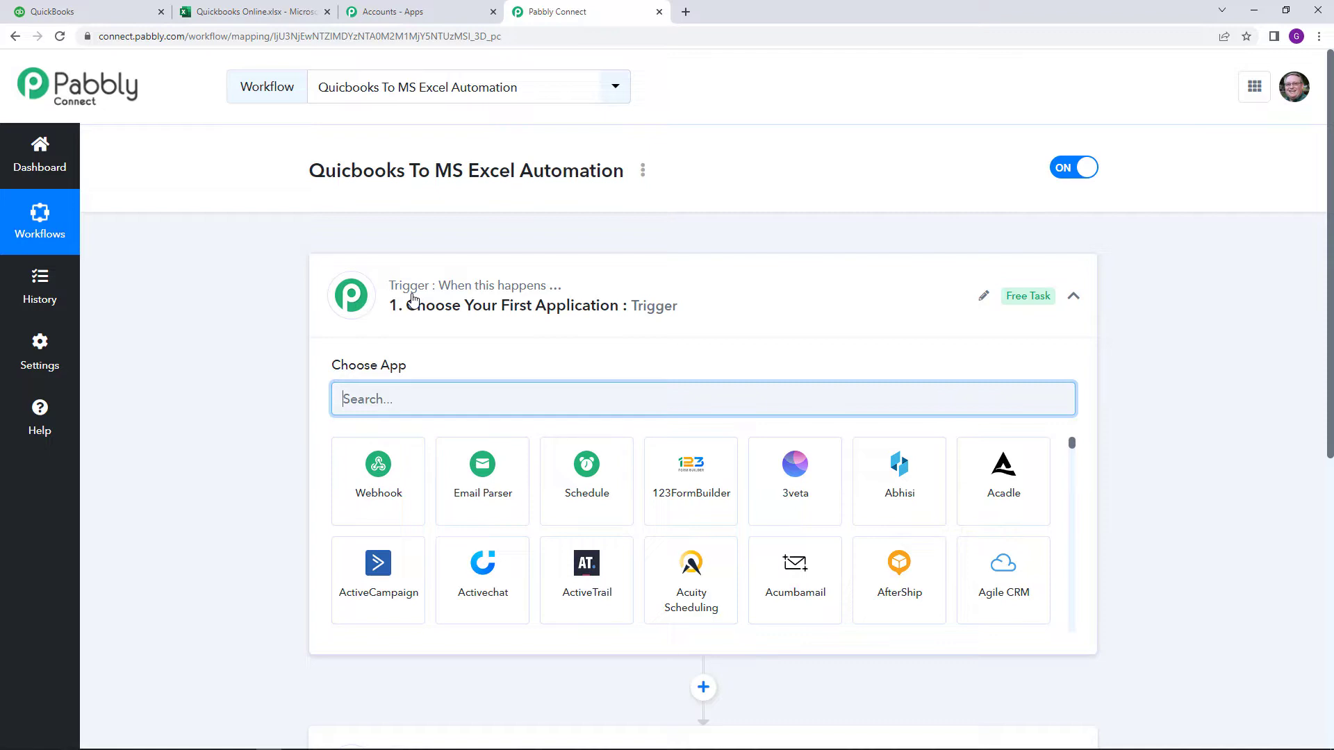
- Set the workflow's trigger application to Quickbooks Online with New Invoice as the trigger event
{"action": "scroll", "coordinate": [477, 330], "scroll_direction": "down", "scroll_amount": 2}
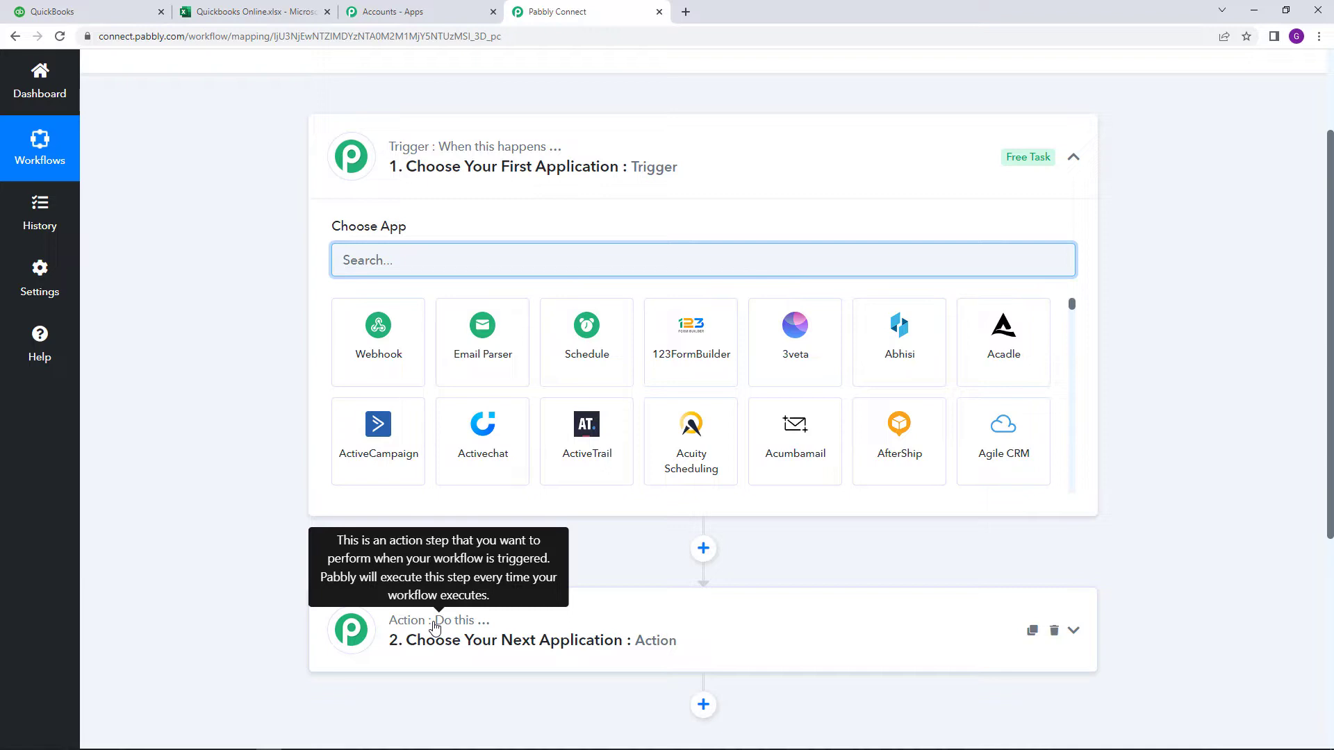
{"action": "scroll", "coordinate": [434, 625], "scroll_direction": "up", "scroll_amount": 3}
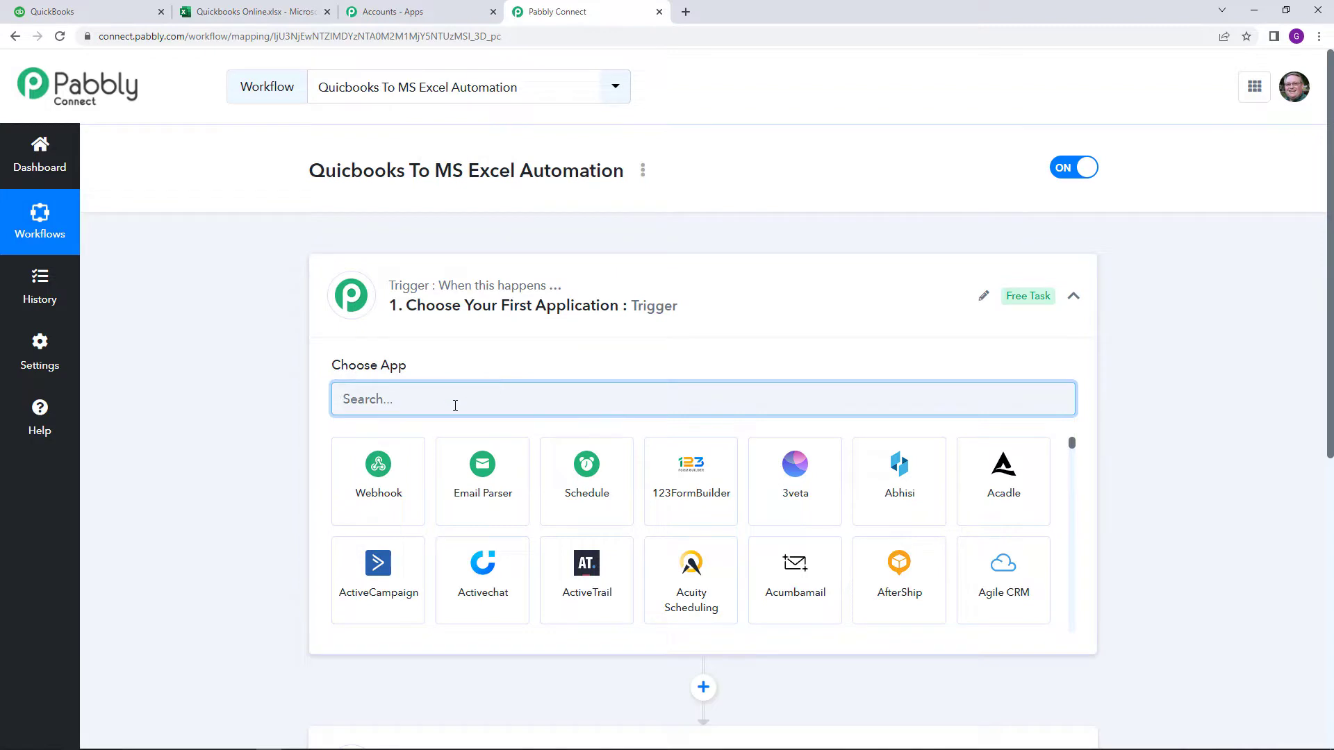
{"action": "type", "text": "Qui"}
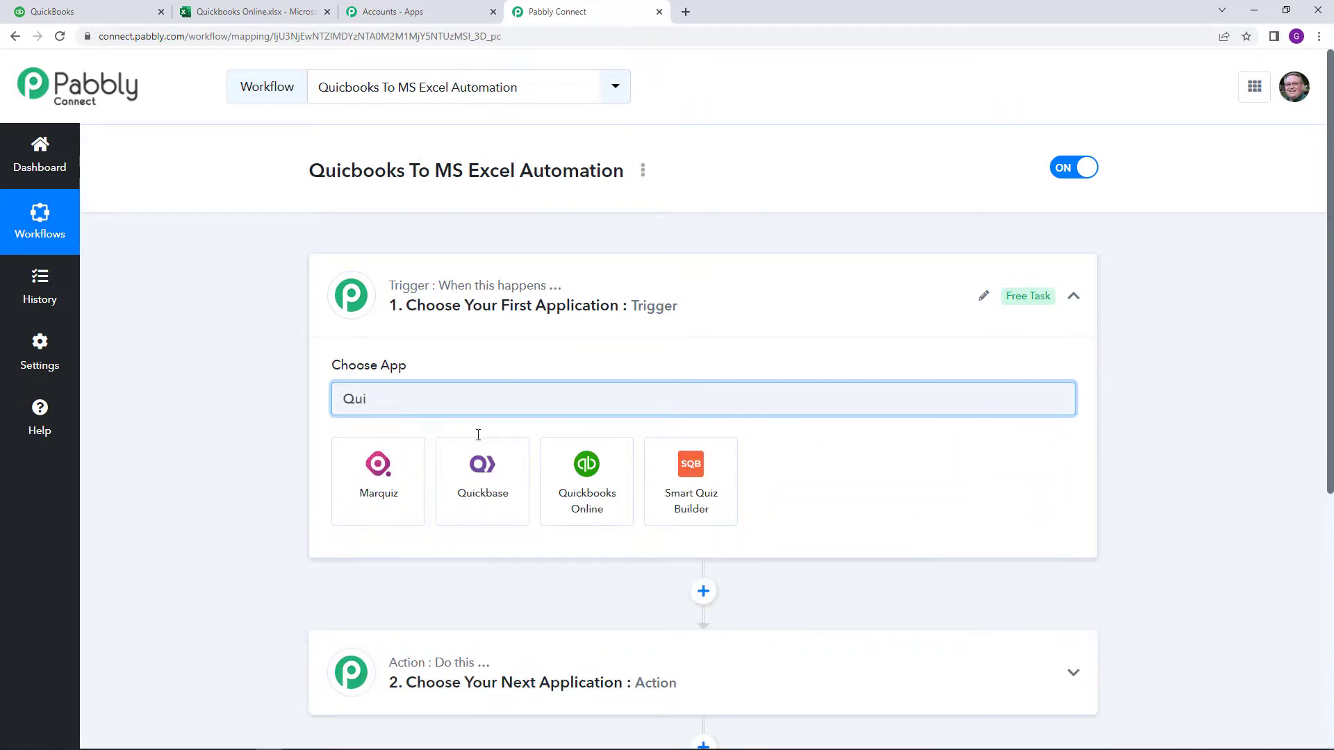
{"action": "left_click", "coordinate": [587, 495]}
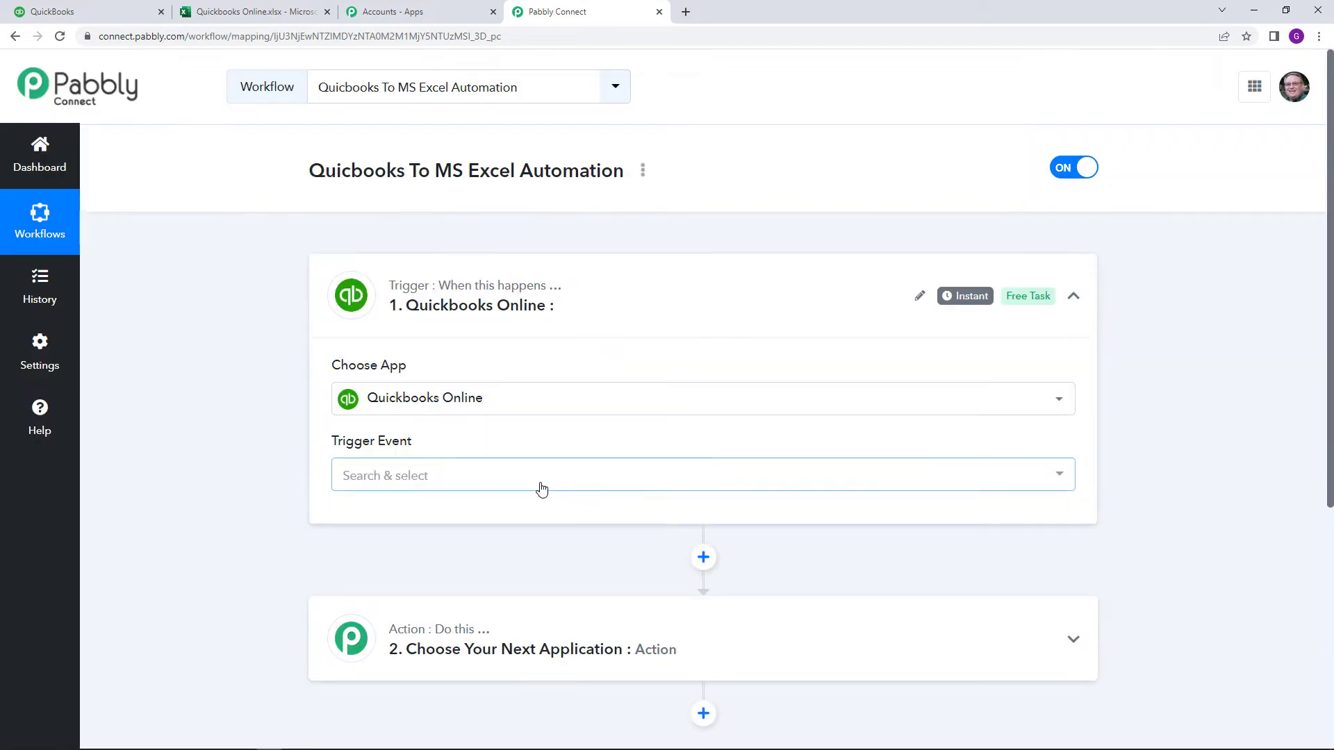
{"action": "left_click", "coordinate": [476, 482]}
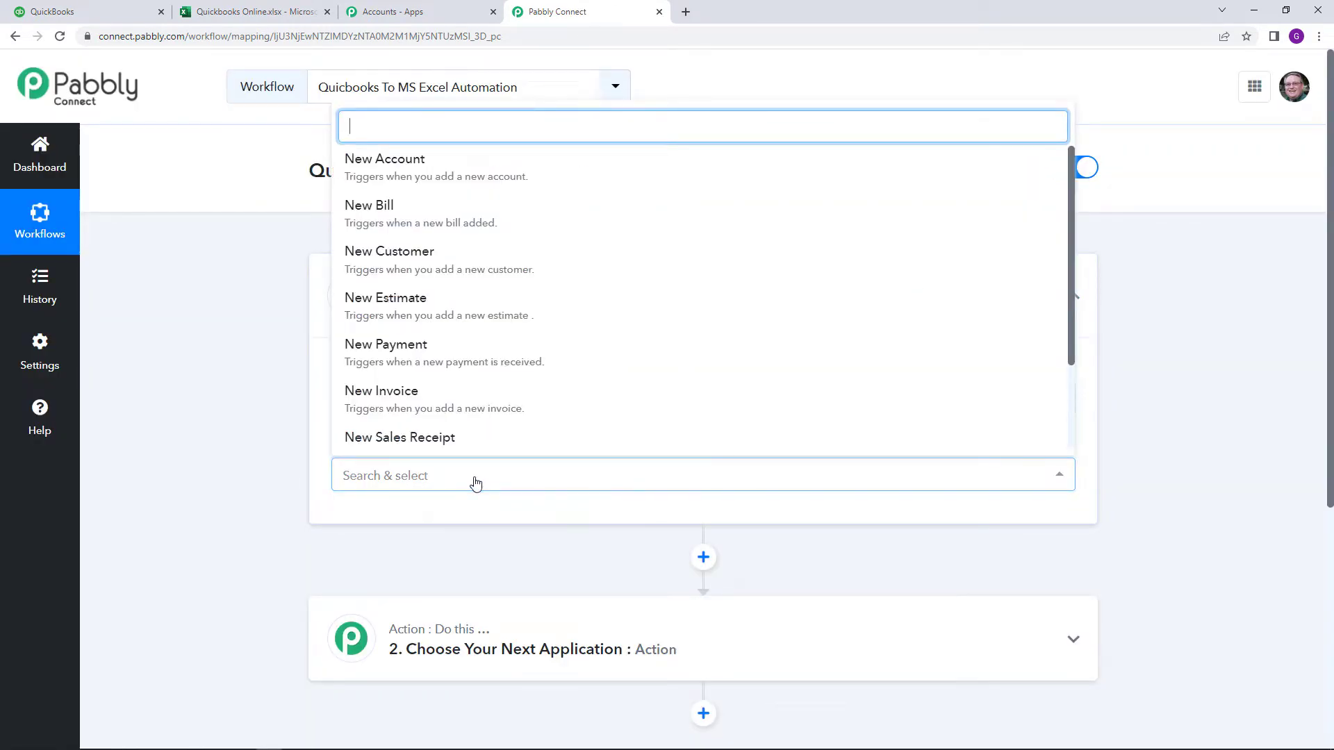
{"action": "scroll", "coordinate": [510, 274], "scroll_direction": "down", "scroll_amount": 2}
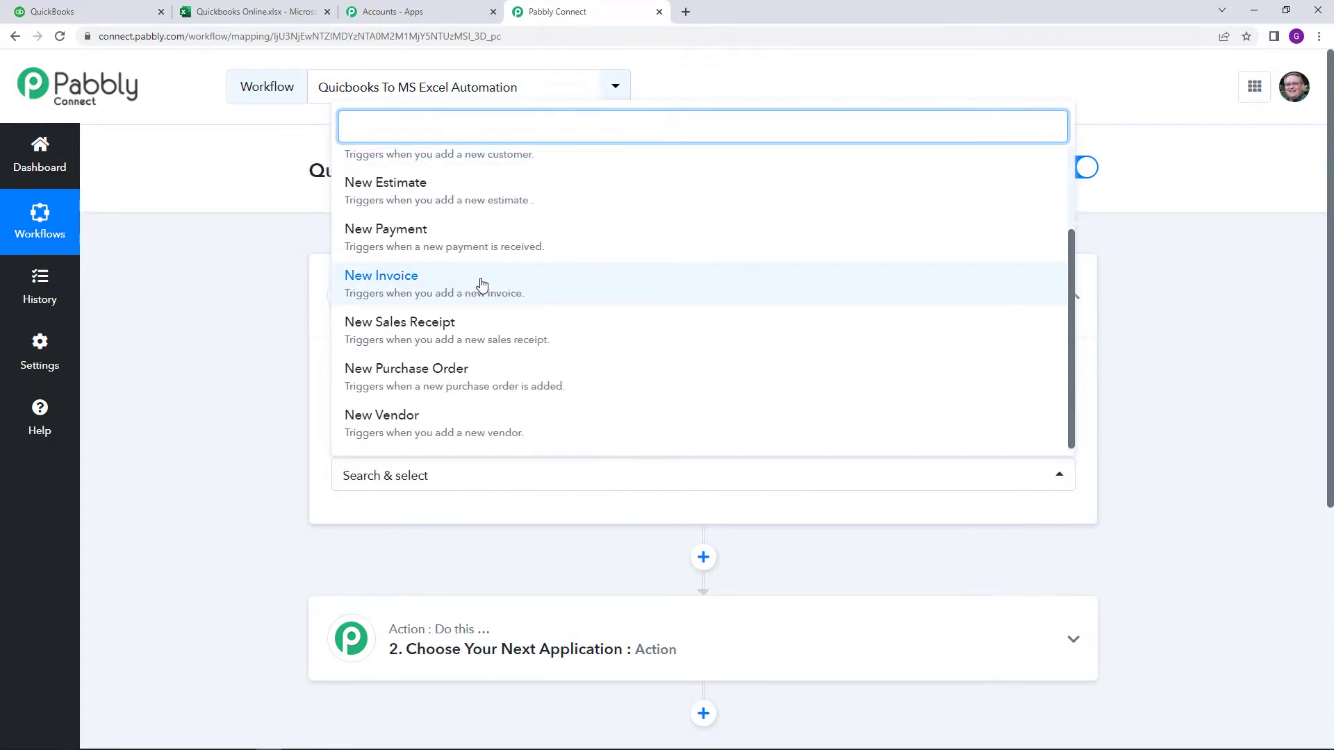
{"action": "left_click", "coordinate": [483, 279]}
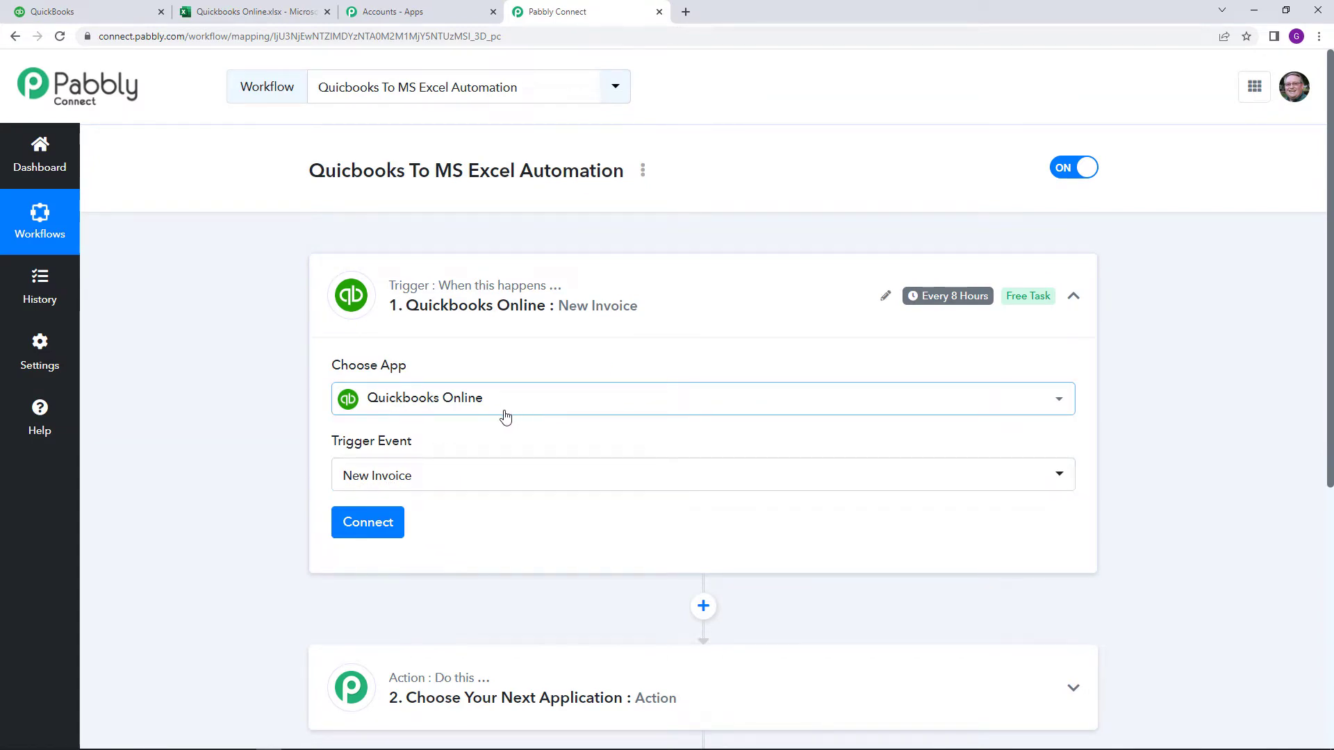
- Connect the trigger to Quickbooks Online by adding a new connection and authorizing the account
{"action": "left_click", "coordinate": [369, 524]}
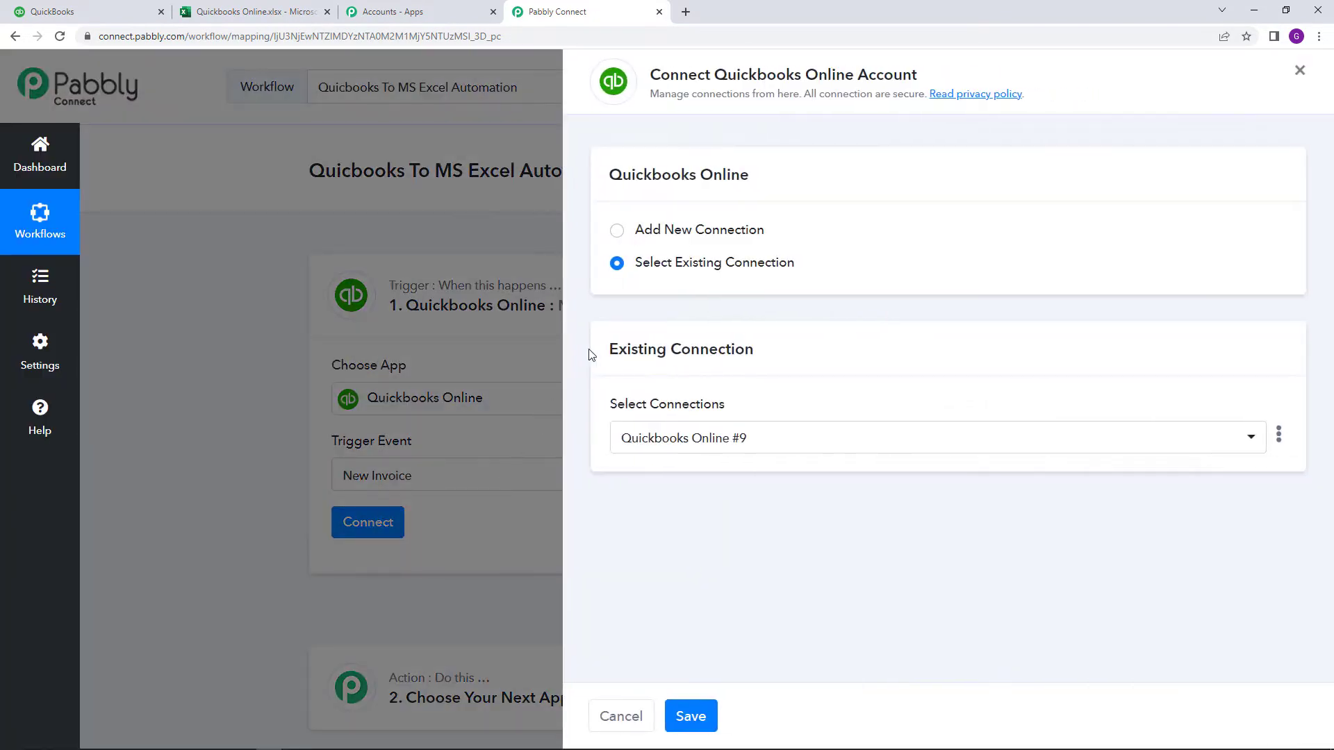
{"action": "left_click", "coordinate": [617, 231]}
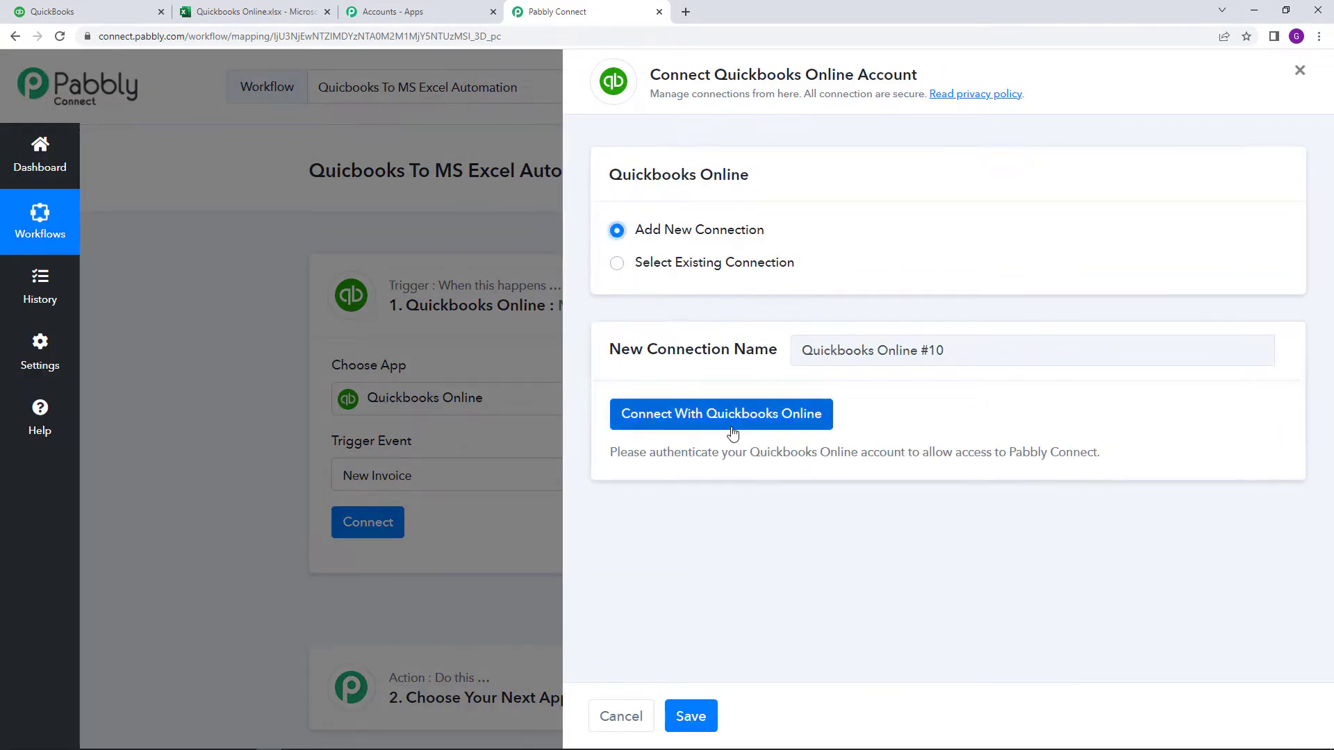
{"action": "left_click", "coordinate": [733, 433]}
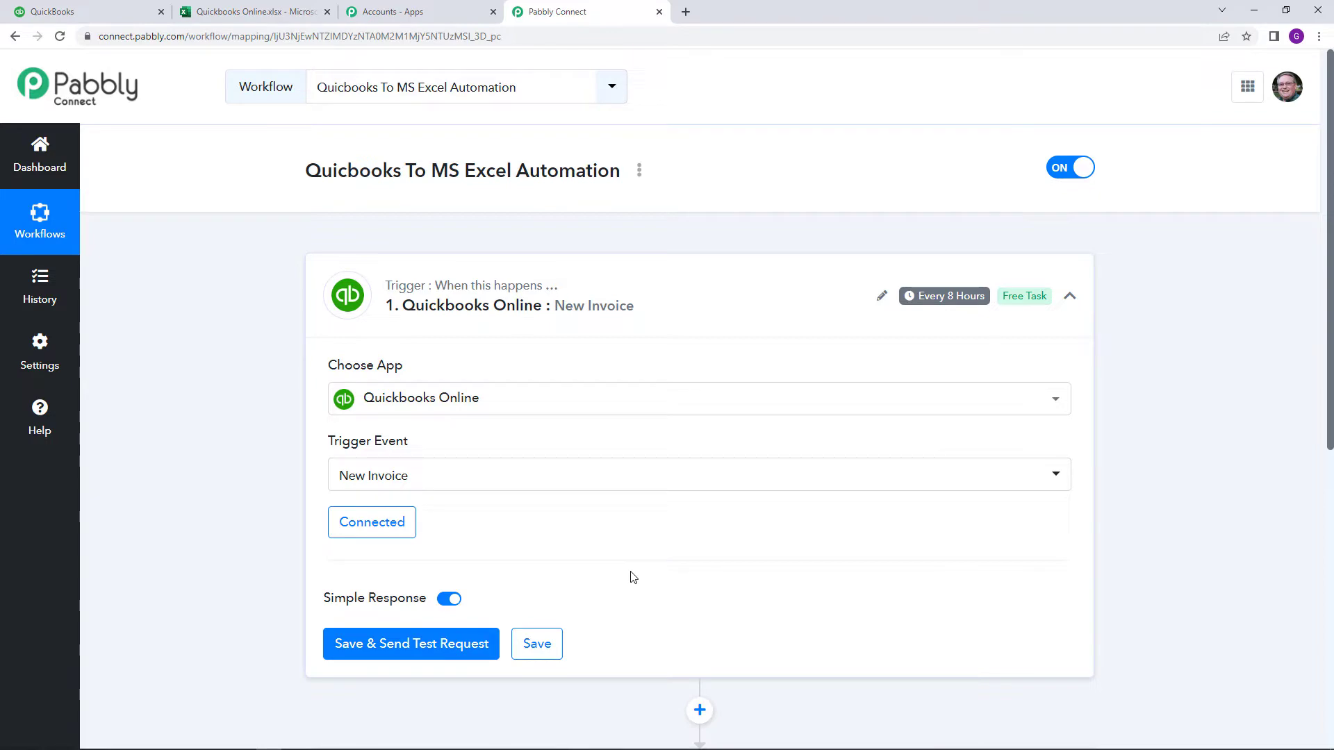
- Switch to QuickBooks and start a new invoice from the Invoices page under Get paid & pay
{"action": "left_click", "coordinate": [113, 7]}
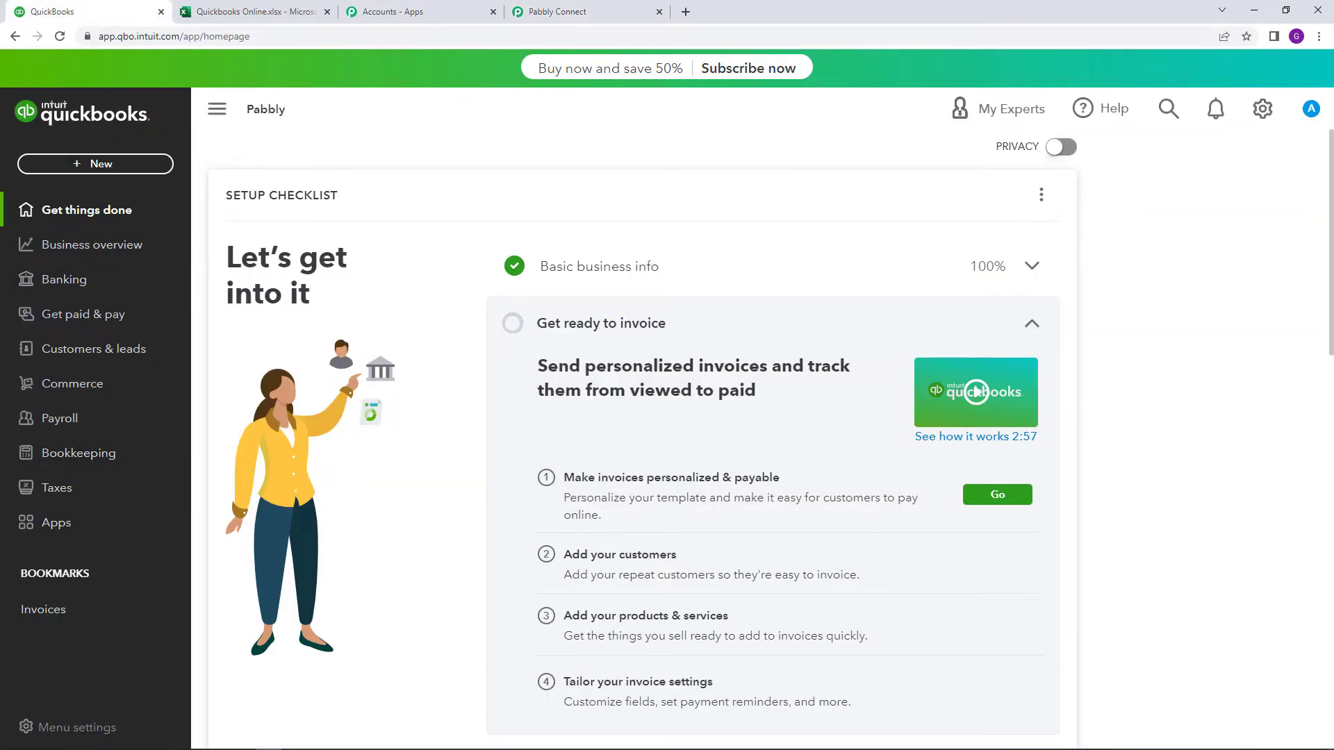
{"action": "left_click", "coordinate": [125, 324]}
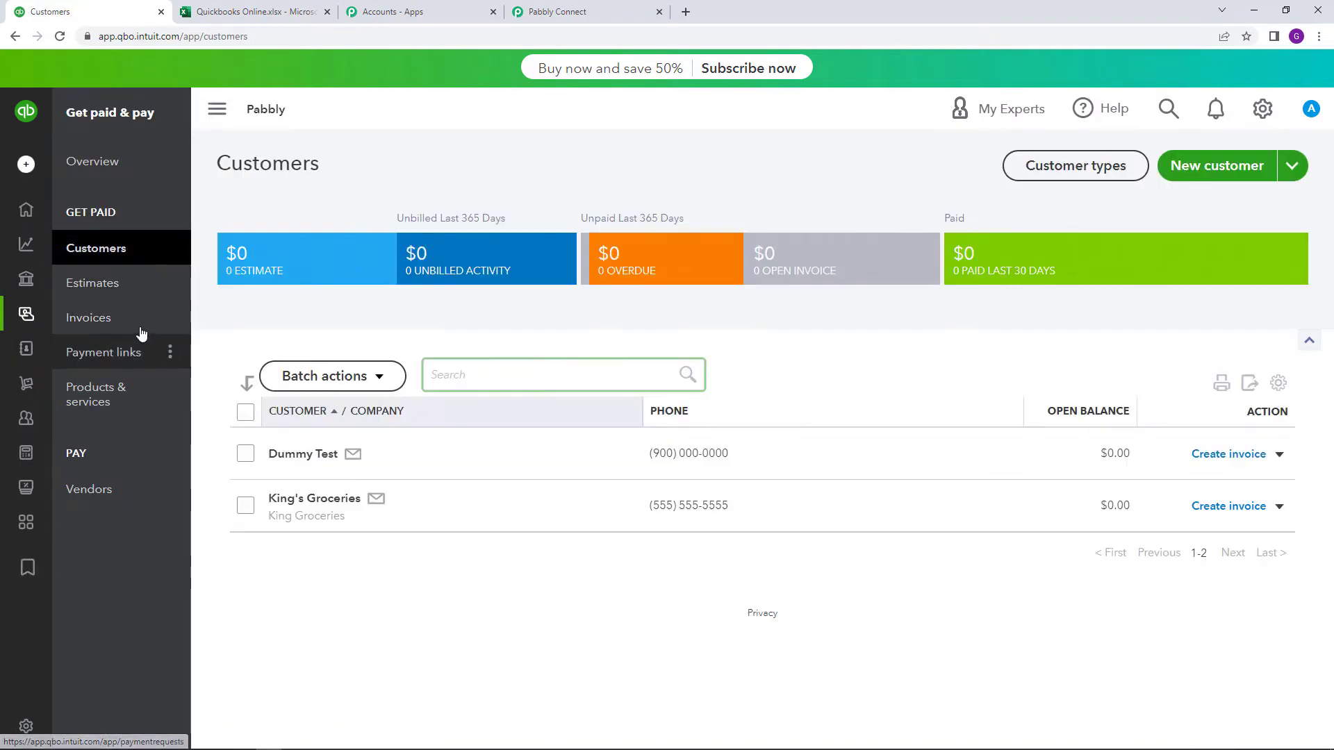
{"action": "left_click", "coordinate": [138, 326]}
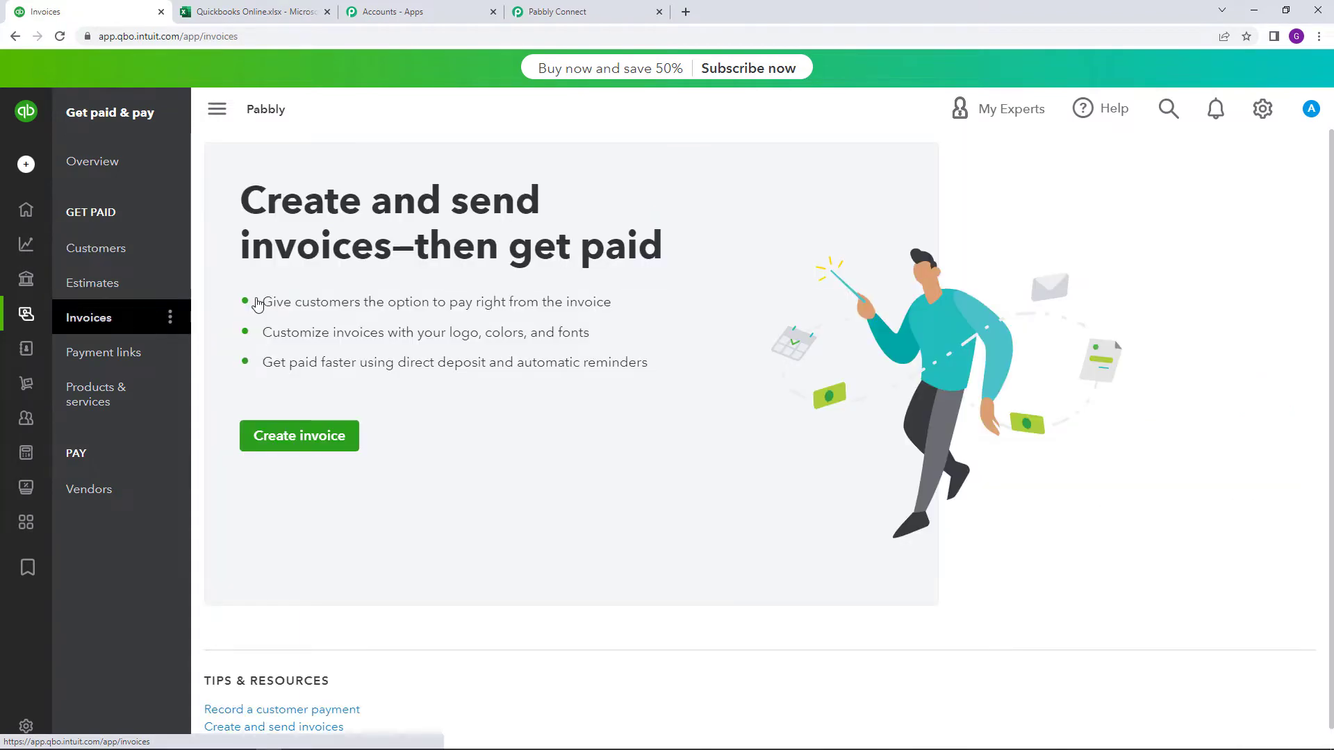
{"action": "scroll", "coordinate": [745, 353], "scroll_direction": "down", "scroll_amount": 1}
{"action": "scroll", "coordinate": [745, 353], "scroll_direction": "up", "scroll_amount": 1}
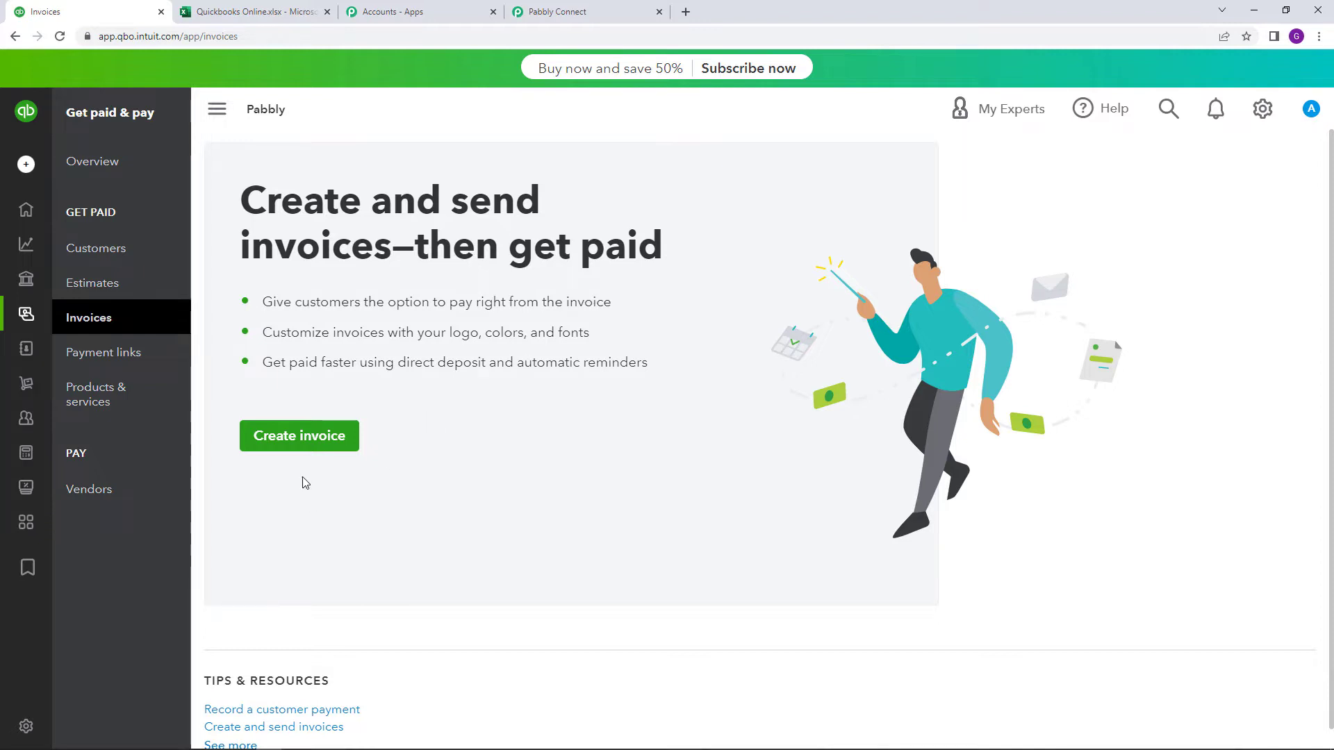
{"action": "left_click", "coordinate": [306, 448]}
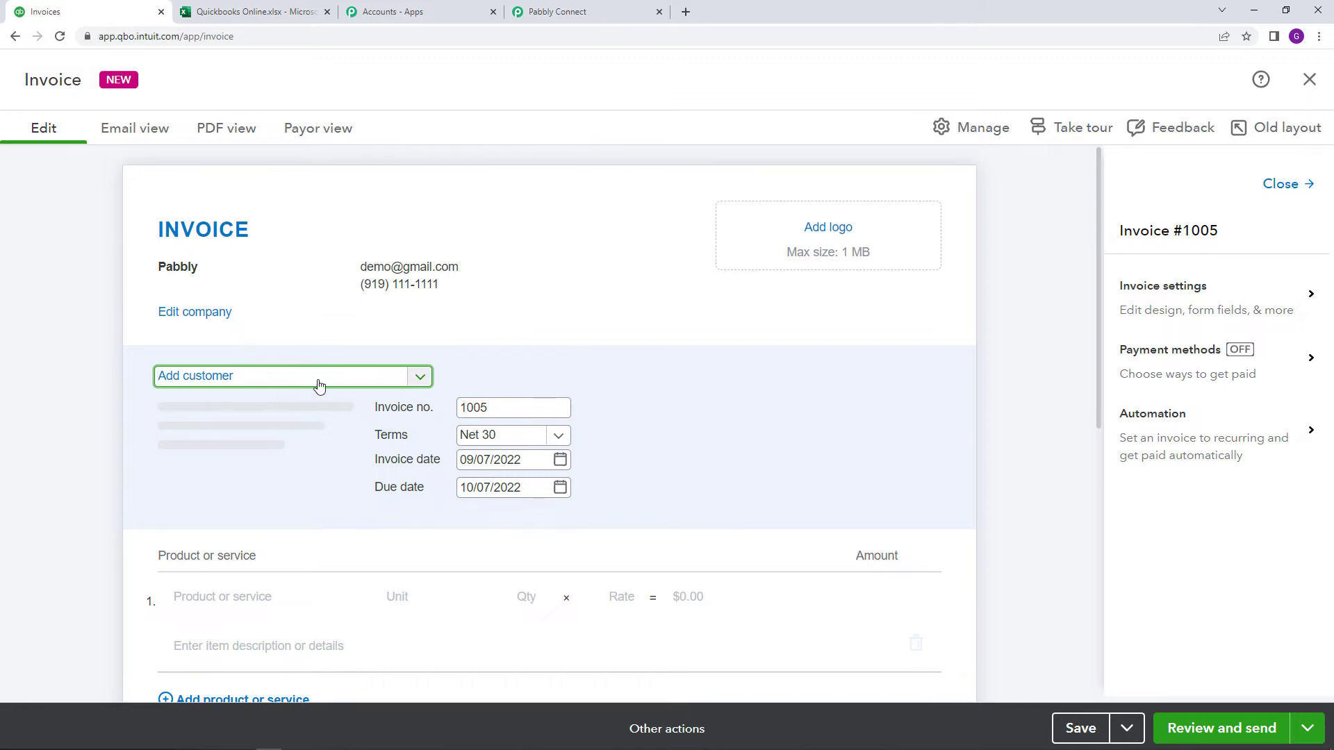
- Assign the first existing customer in the customer list to the new invoice
{"action": "left_click", "coordinate": [346, 383]}
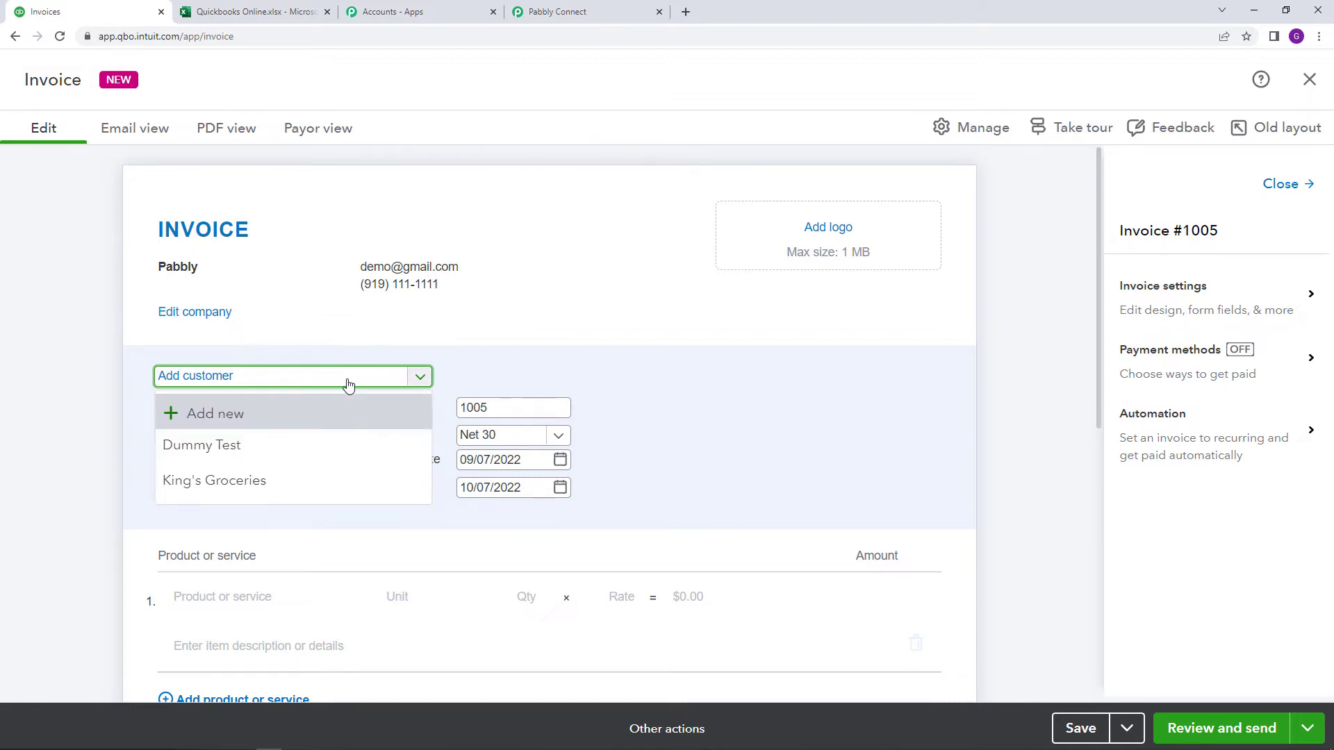
{"action": "left_click", "coordinate": [340, 446]}
{"action": "left_click", "coordinate": [452, 338]}
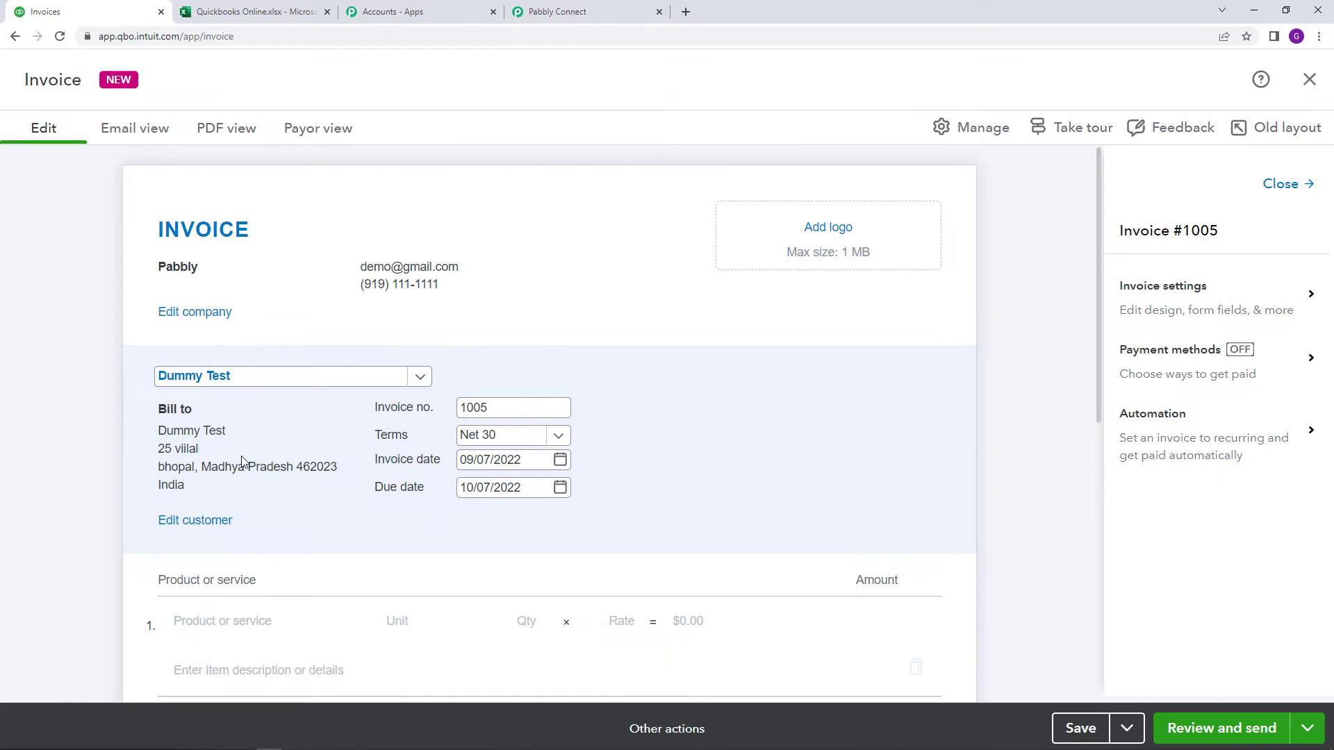
{"action": "left_click", "coordinate": [492, 410]}
- Add Services as the invoice's first line item, charged as a flat rate of $50
{"action": "scroll", "coordinate": [622, 436], "scroll_direction": "down", "scroll_amount": 1}
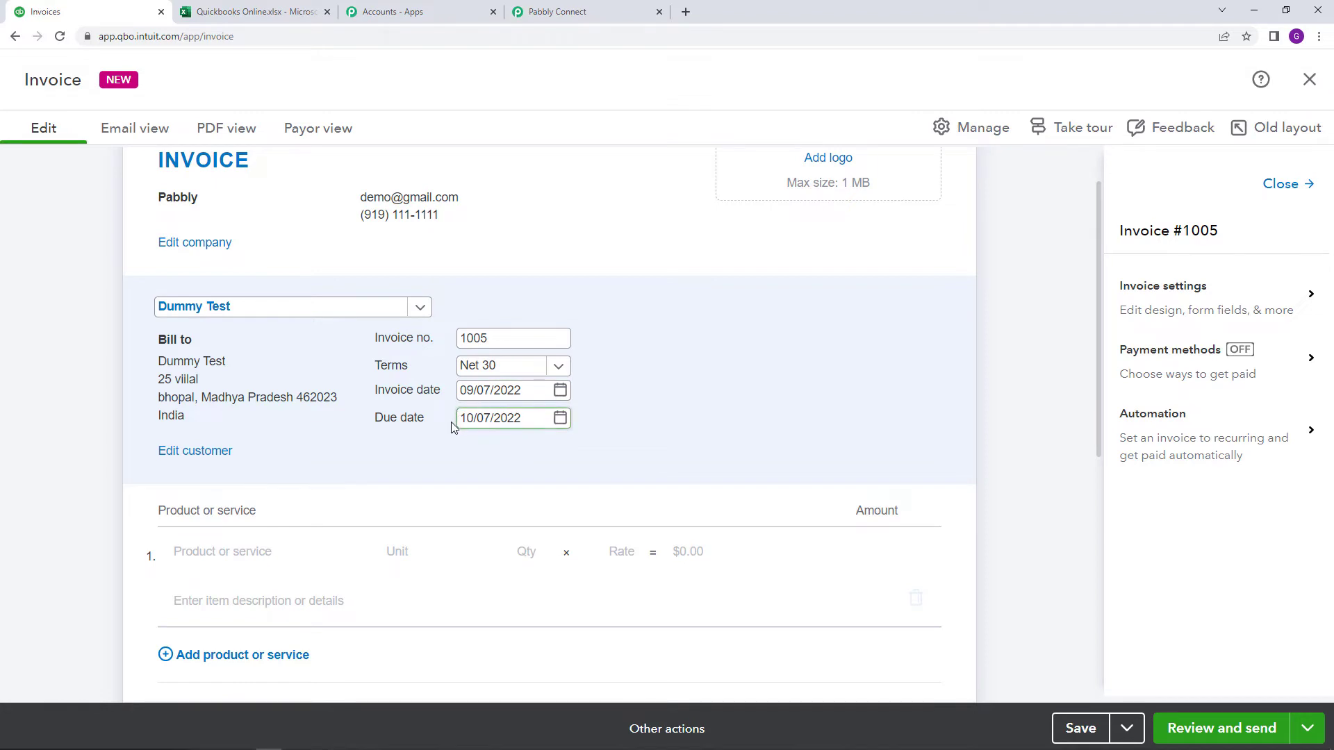
{"action": "scroll", "coordinate": [435, 484], "scroll_direction": "down", "scroll_amount": 1}
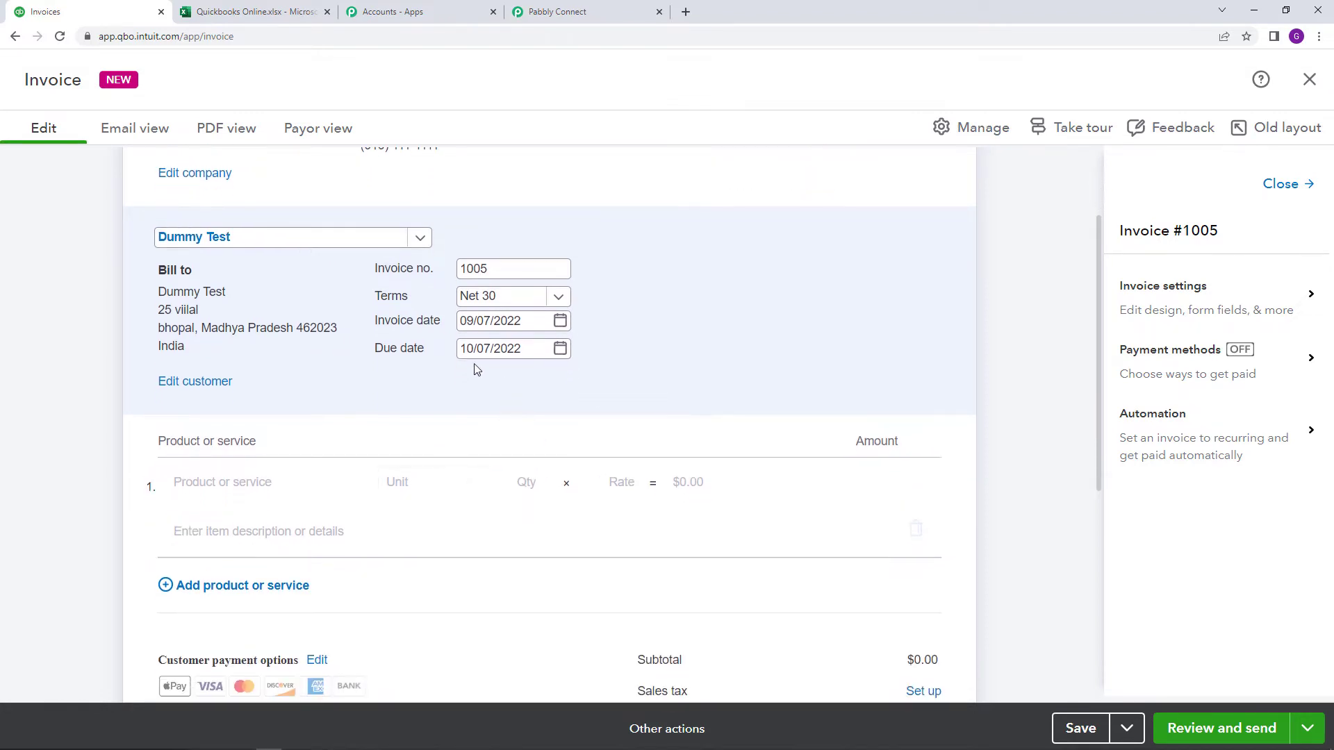
{"action": "left_click", "coordinate": [294, 483]}
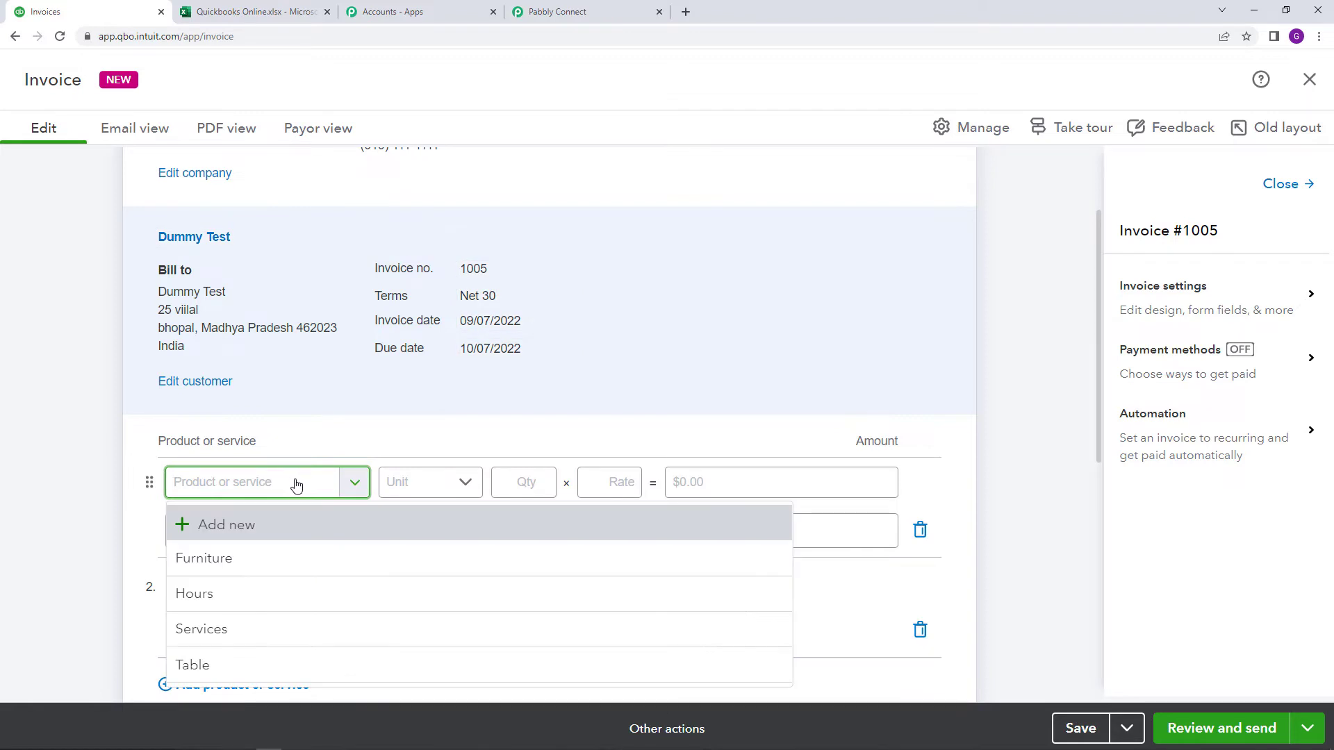
{"action": "left_click", "coordinate": [331, 631]}
{"action": "left_click", "coordinate": [455, 484]}
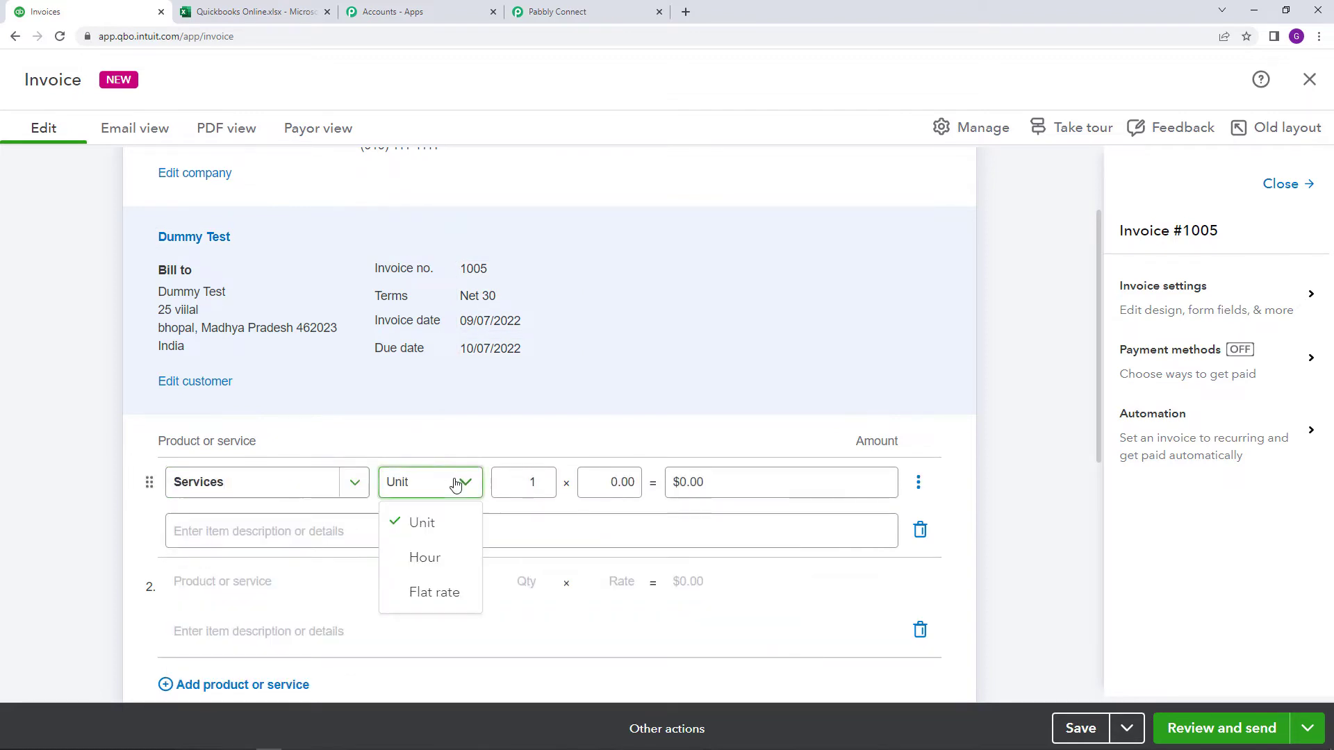
{"action": "left_click", "coordinate": [460, 592]}
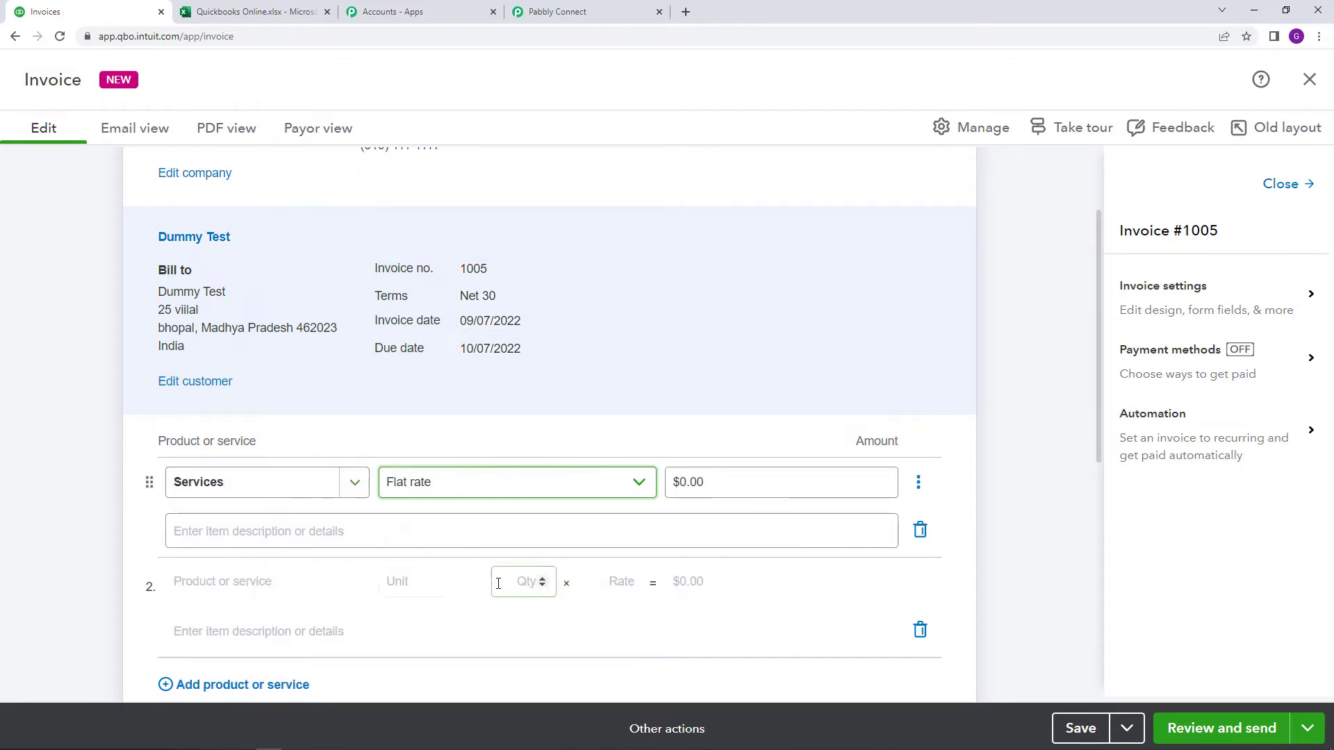
{"action": "left_click", "coordinate": [735, 475]}
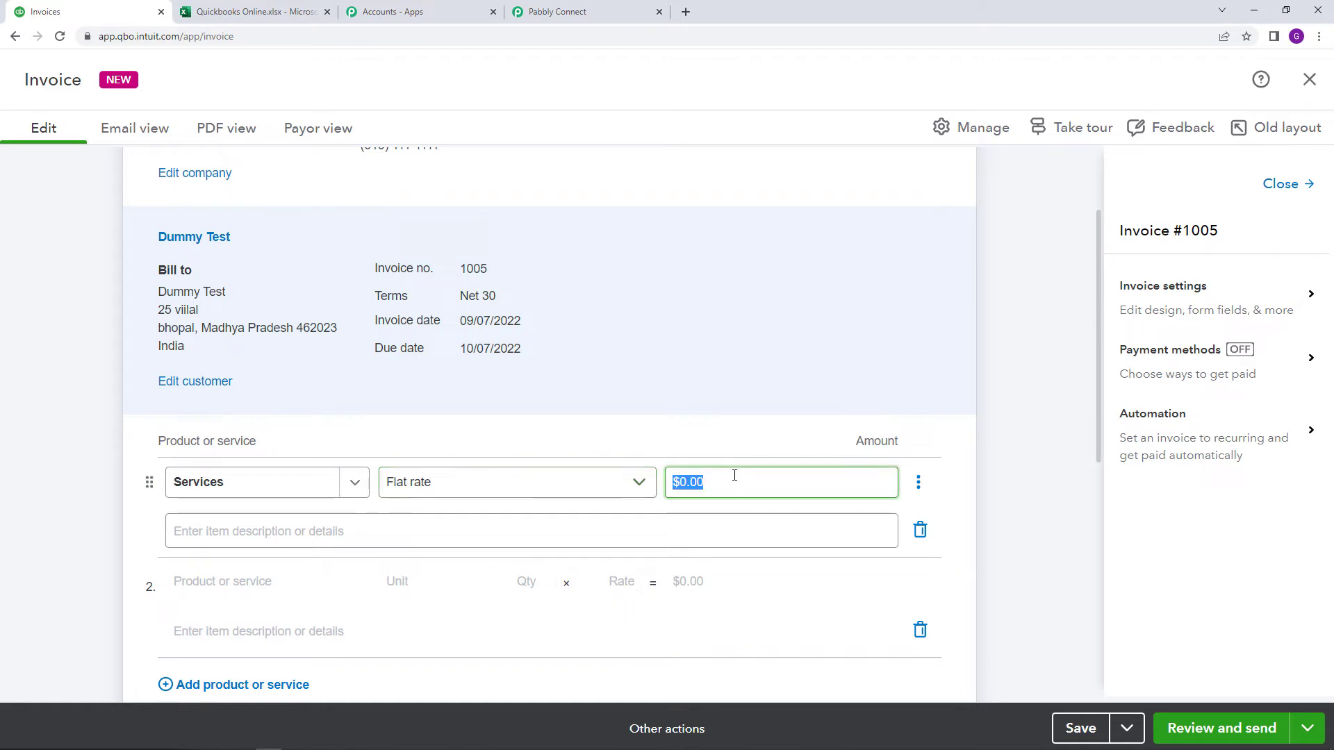
{"action": "key", "text": "BackSpace"}
{"action": "type", "text": "$50"}
{"action": "left_click", "coordinate": [688, 442]}
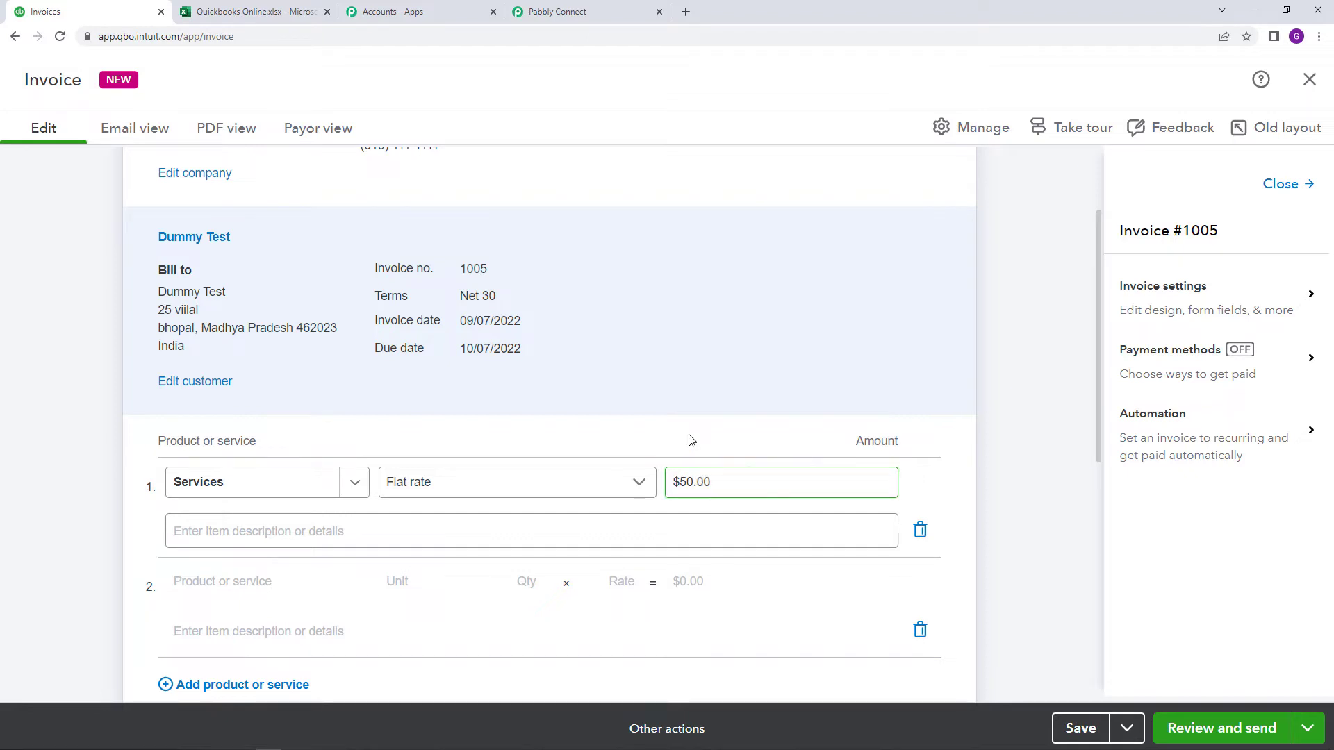
- Describe the Services line item as "Pabbly Email Marketing" and proceed to the invoice's review-and-send page
{"action": "left_click", "coordinate": [570, 528]}
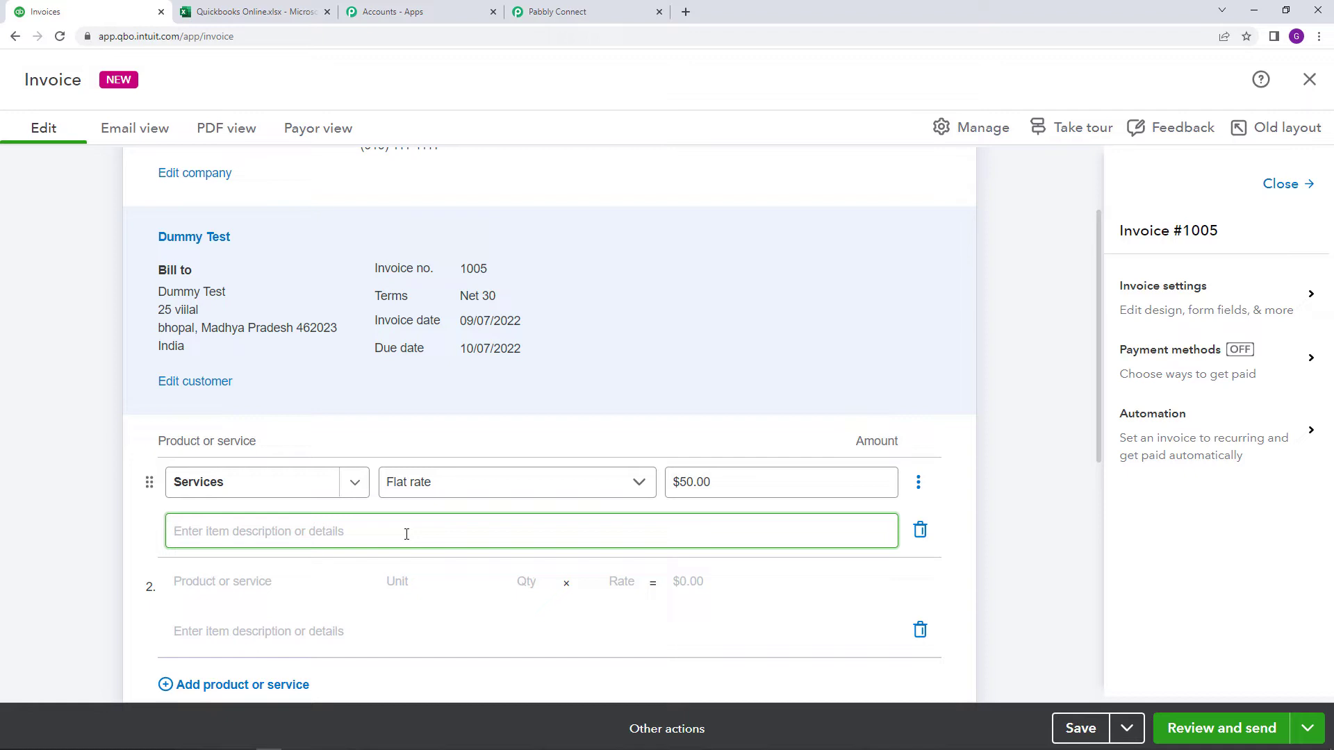
{"action": "type", "text": "Pabbl"}
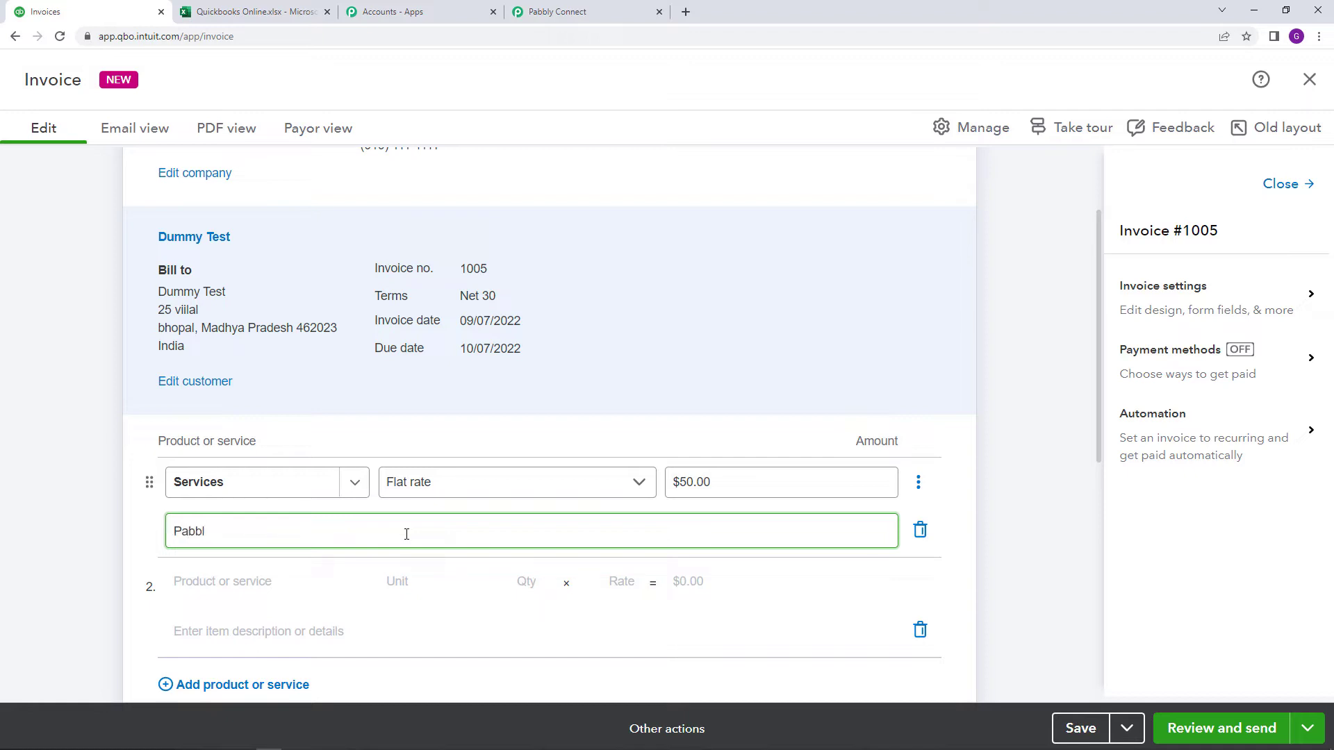
{"action": "type", "text": "y Email Marketing"}
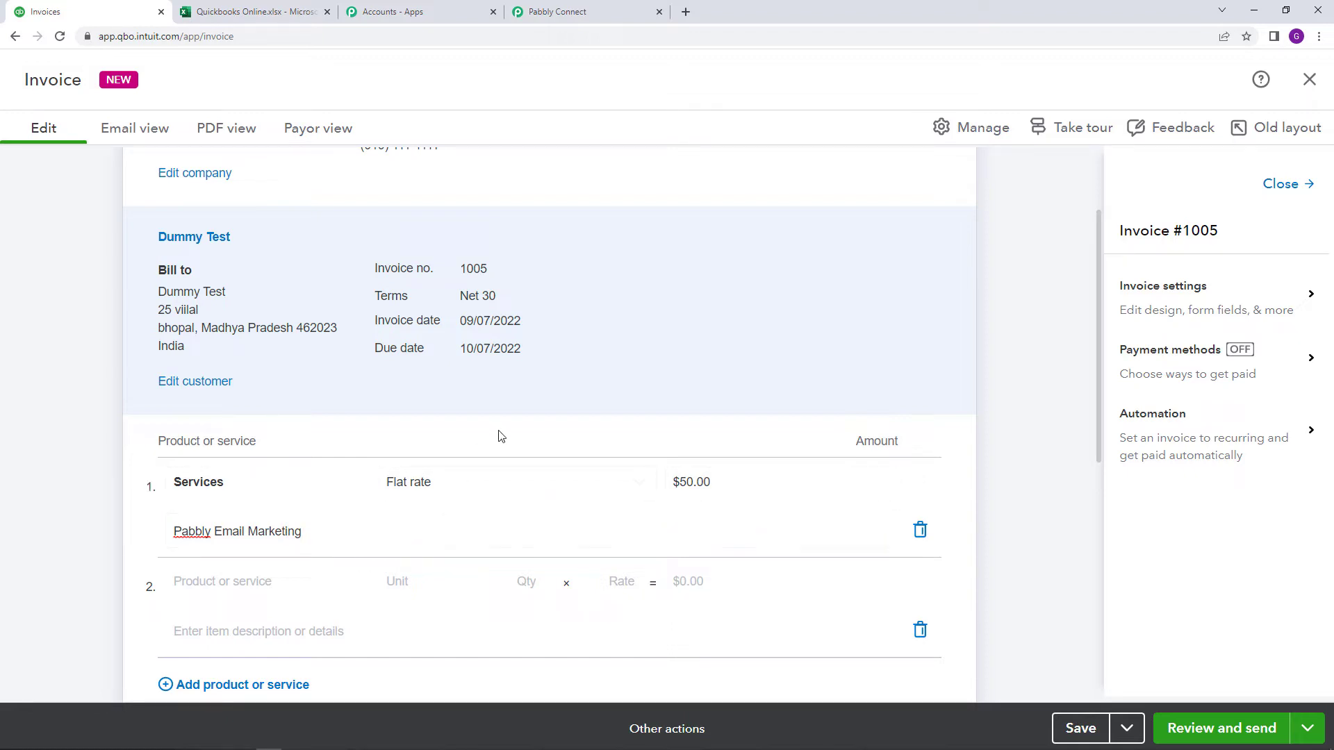
{"action": "left_click", "coordinate": [843, 480]}
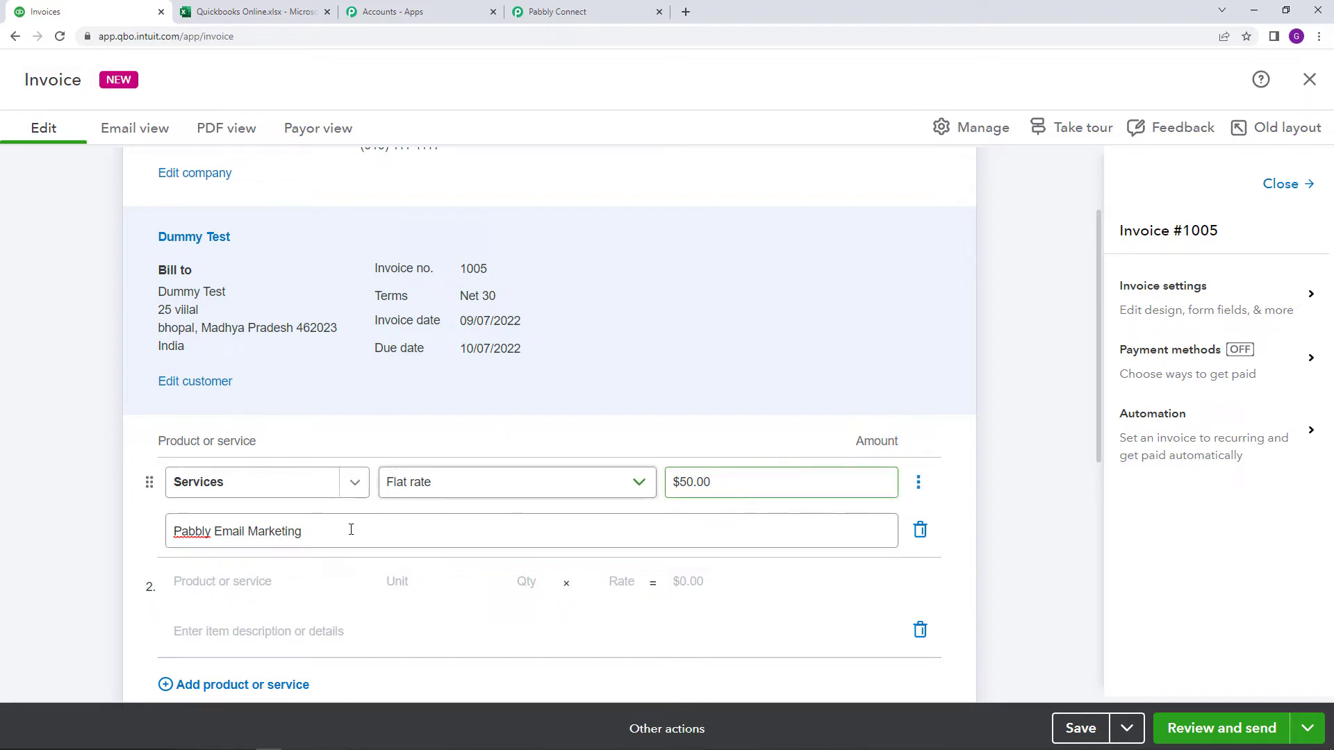
{"action": "left_click", "coordinate": [1226, 732]}
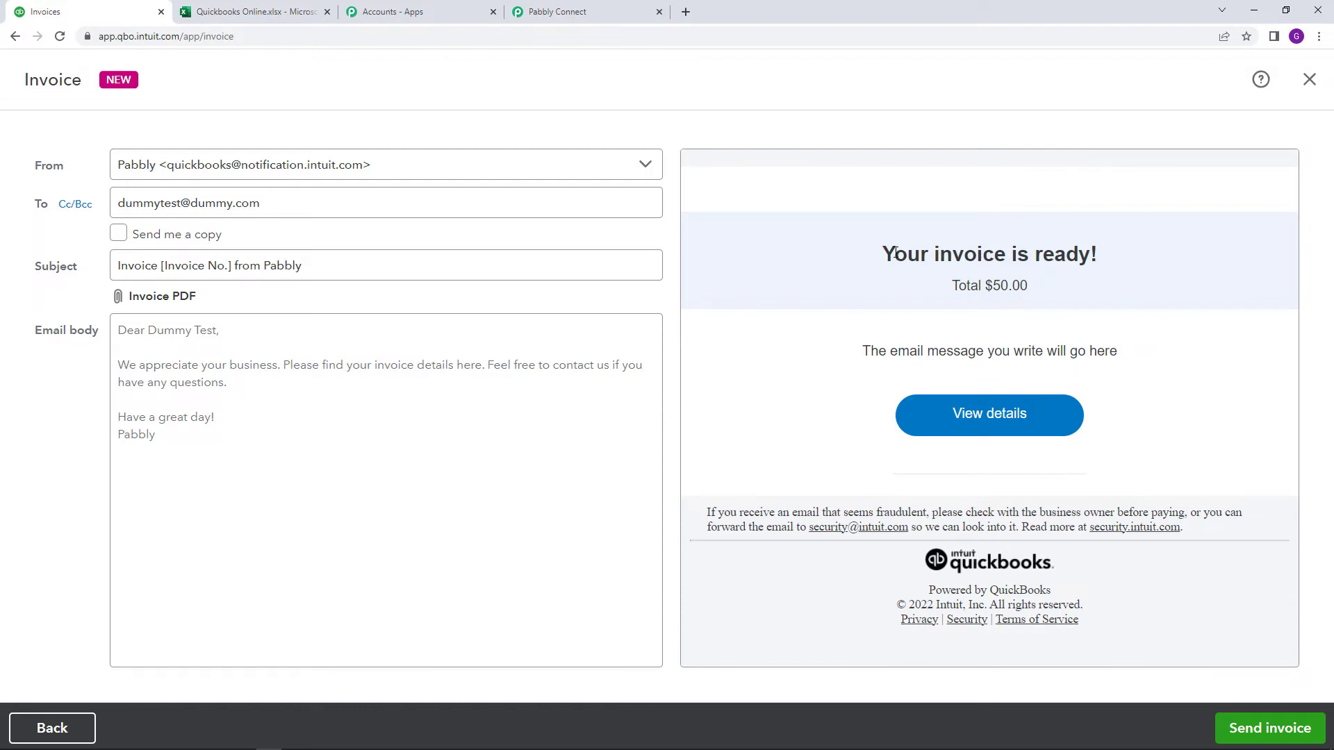
- Leave the invoice's review page without sending, close the invoice, and check the column headers in the Quickbooks Online workbook in Excel
{"action": "left_click", "coordinate": [42, 727]}
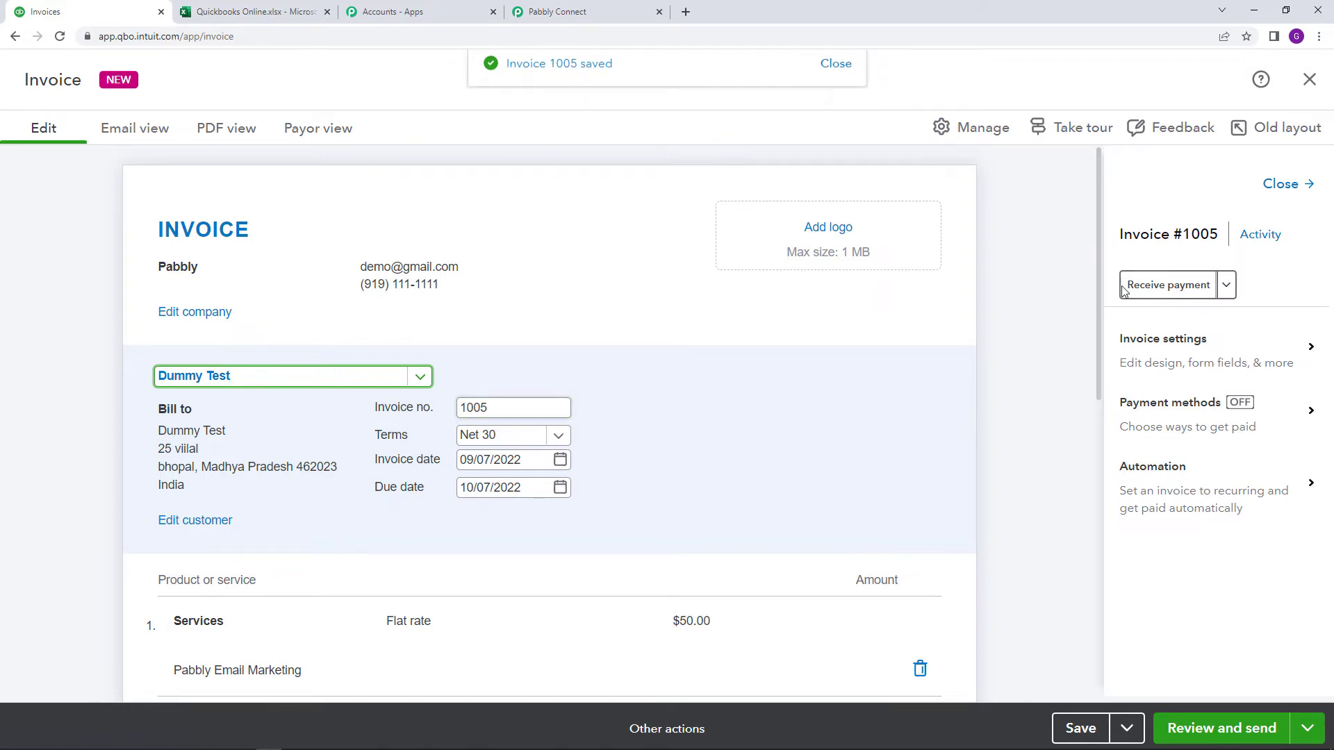
{"action": "left_click", "coordinate": [20, 40]}
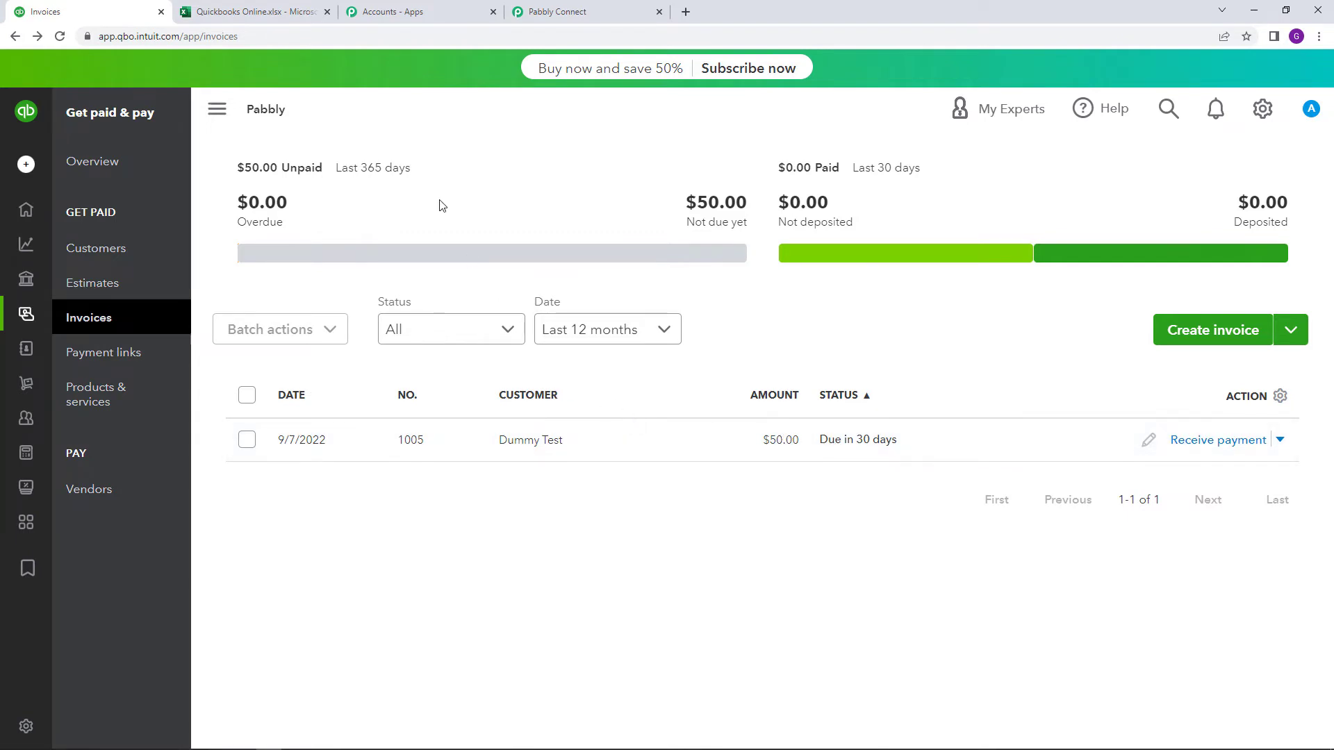
{"action": "left_click", "coordinate": [280, 9]}
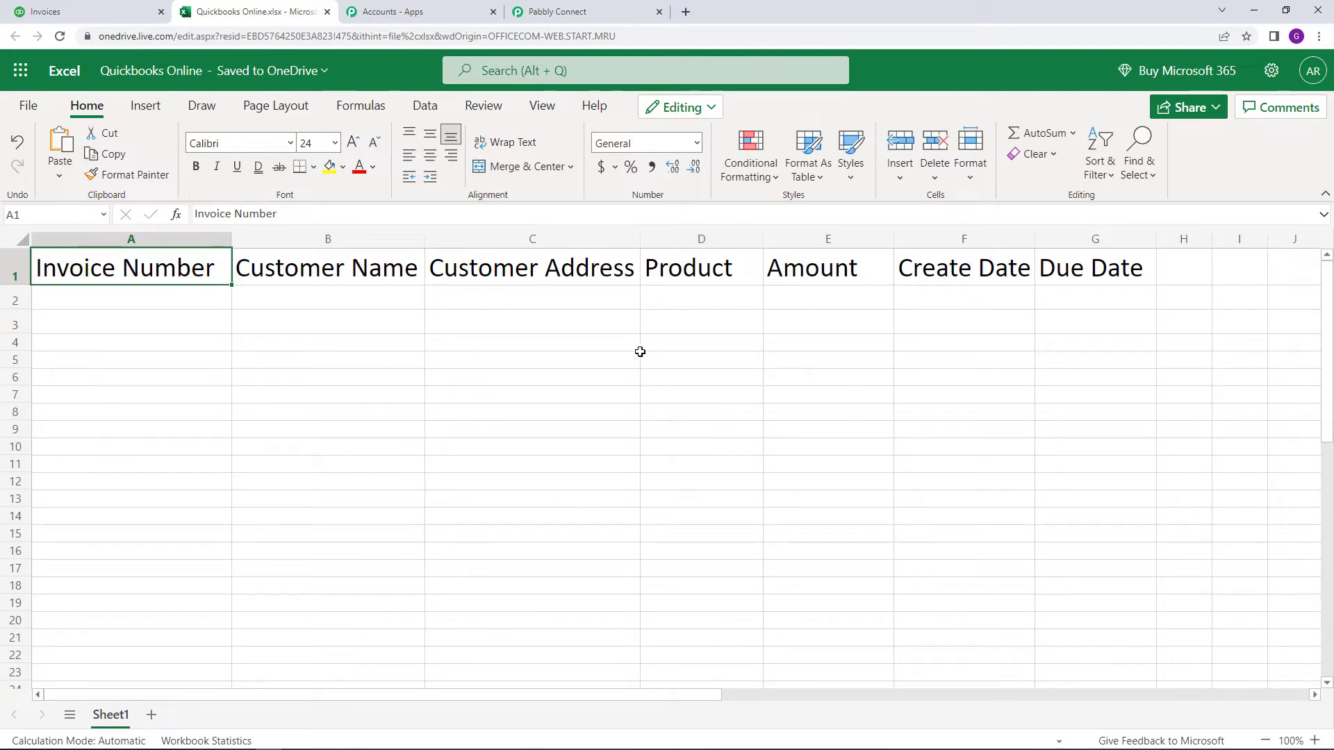
- Switch to Pabbly Connect, then save the QuickBooks Online New Invoice trigger and send a test request
{"action": "left_click", "coordinate": [559, 12]}
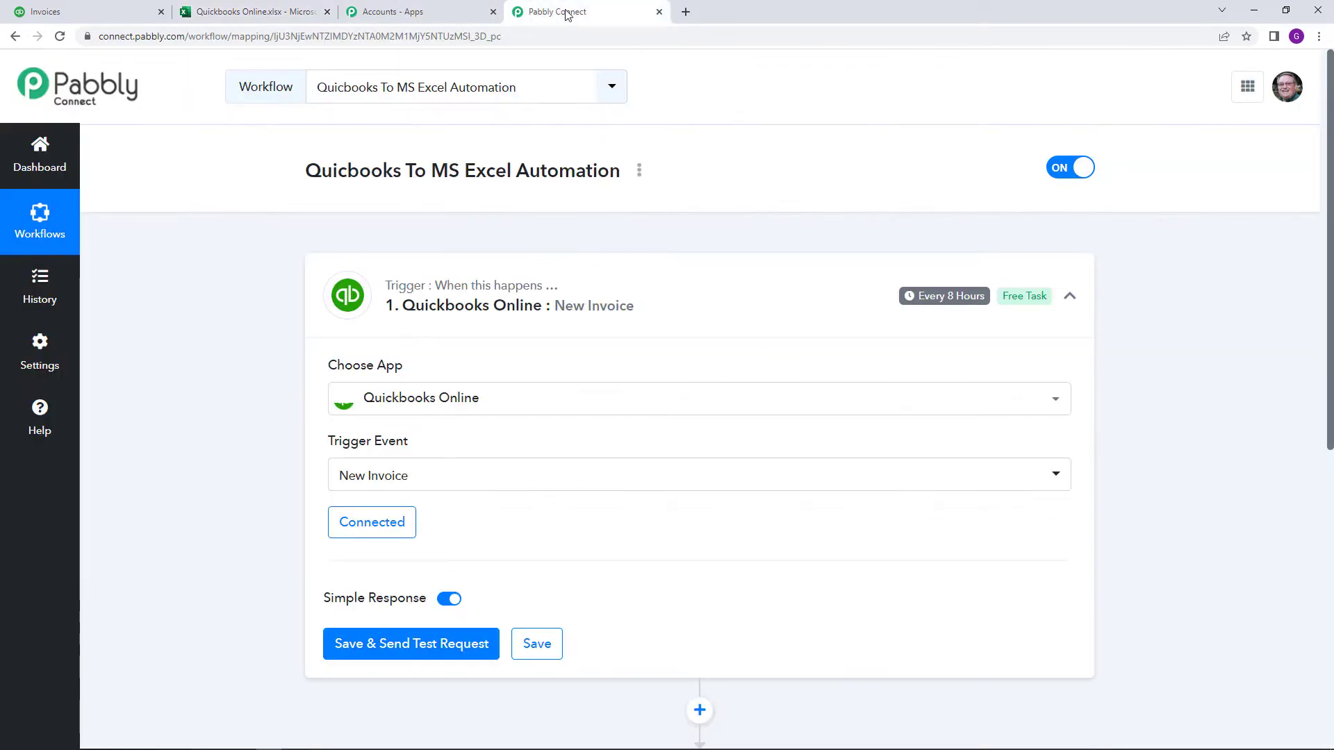
{"action": "scroll", "coordinate": [664, 438], "scroll_direction": "down", "scroll_amount": 1}
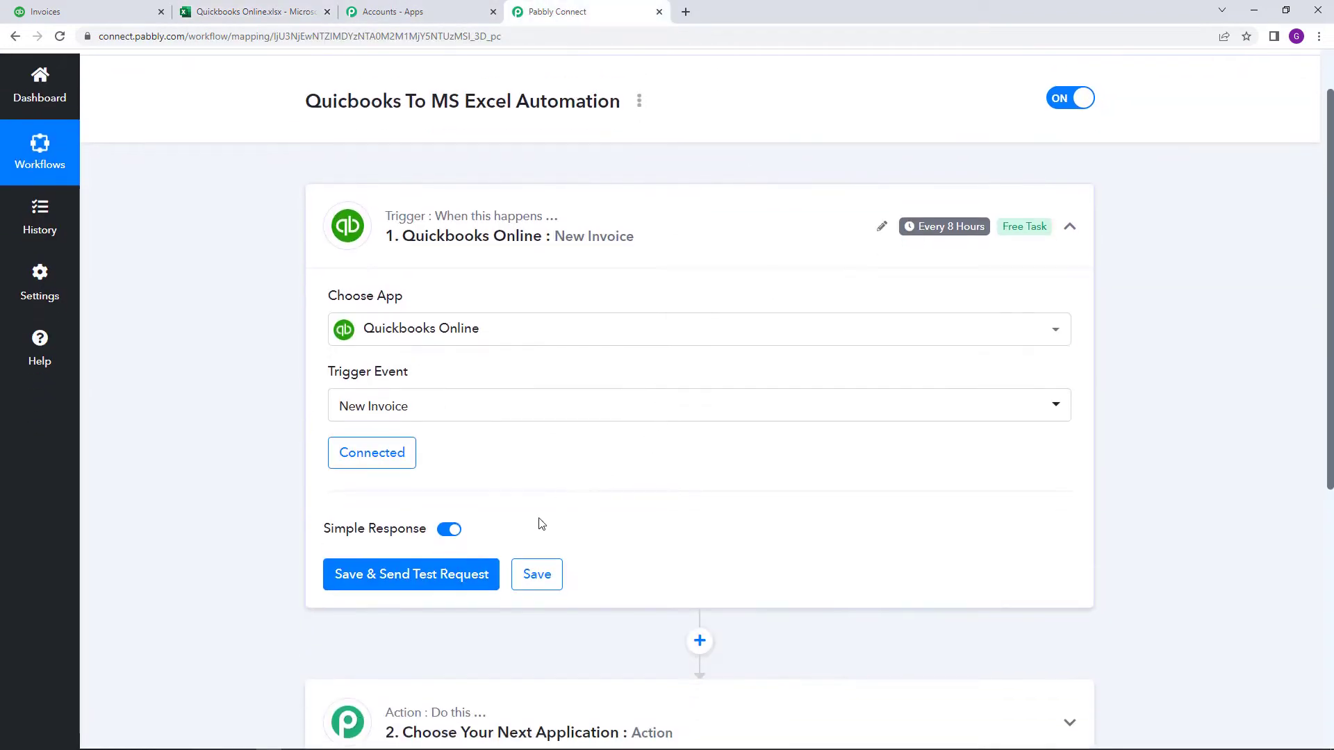
{"action": "left_click", "coordinate": [463, 585]}
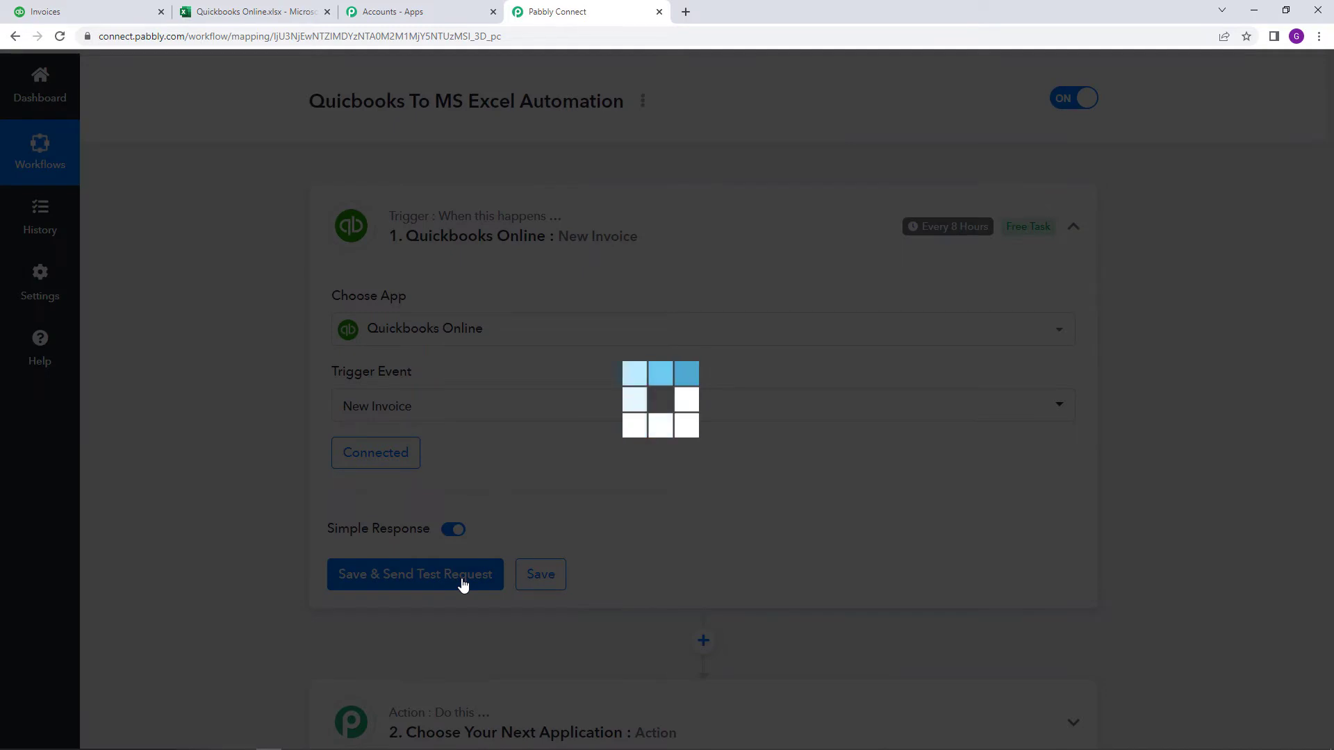
- Examine the trigger's received response for the invoice number, line description, amount, customer name, billing and shipping address, and due date
{"action": "scroll", "coordinate": [1105, 521], "scroll_direction": "down", "scroll_amount": 3}
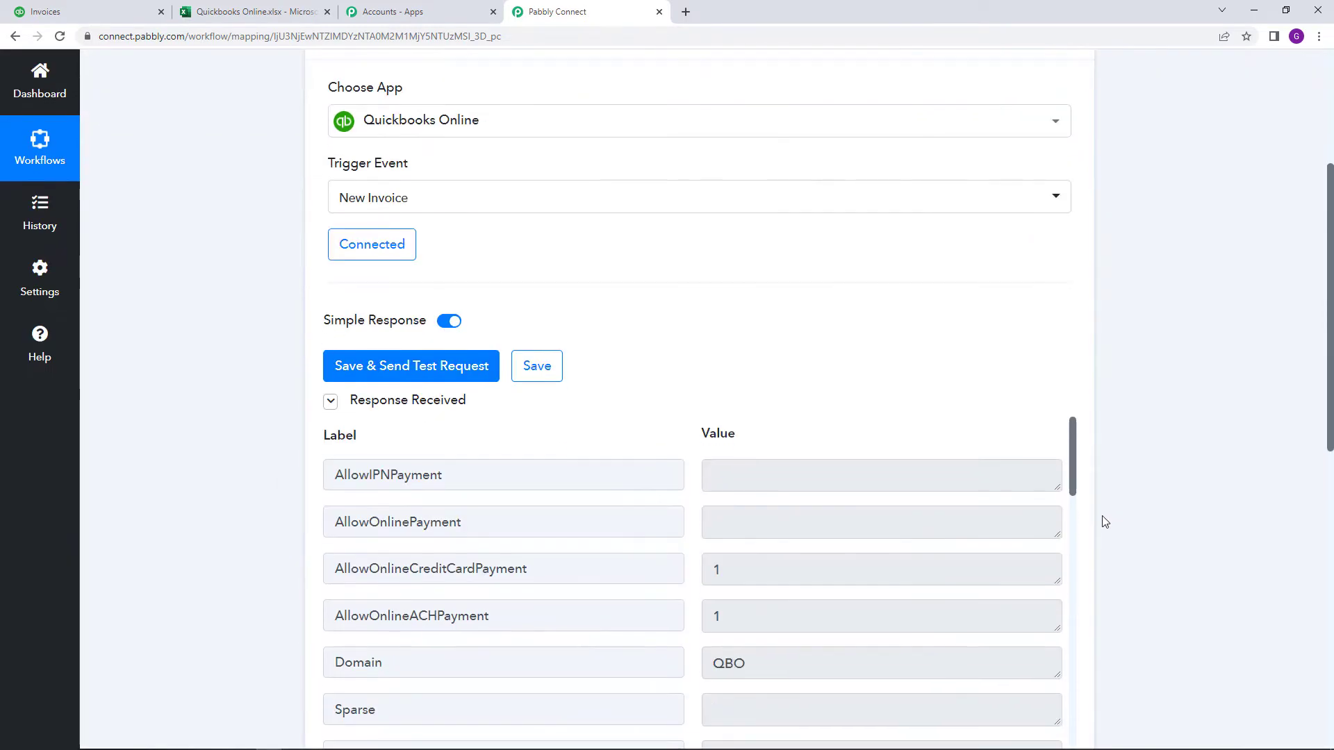
{"action": "scroll", "coordinate": [994, 557], "scroll_direction": "down", "scroll_amount": 5}
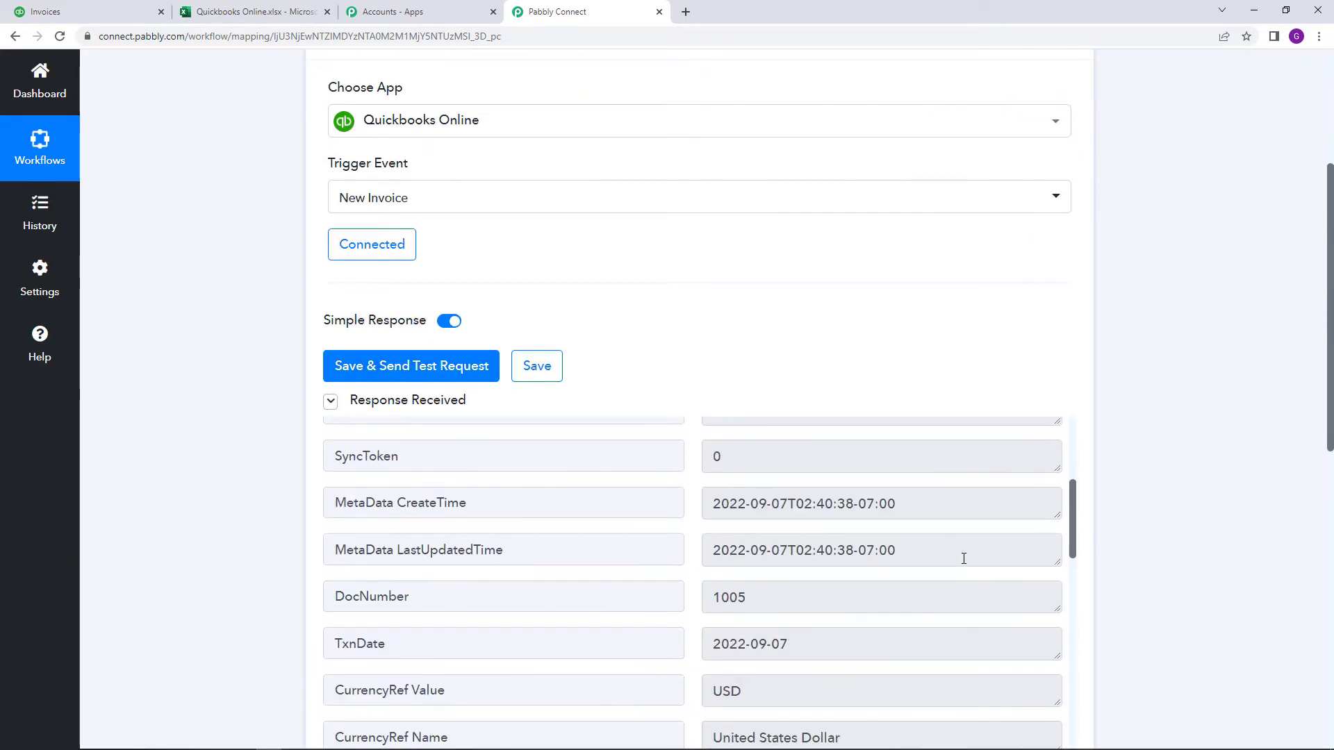
{"action": "scroll", "coordinate": [963, 559], "scroll_direction": "down", "scroll_amount": 5}
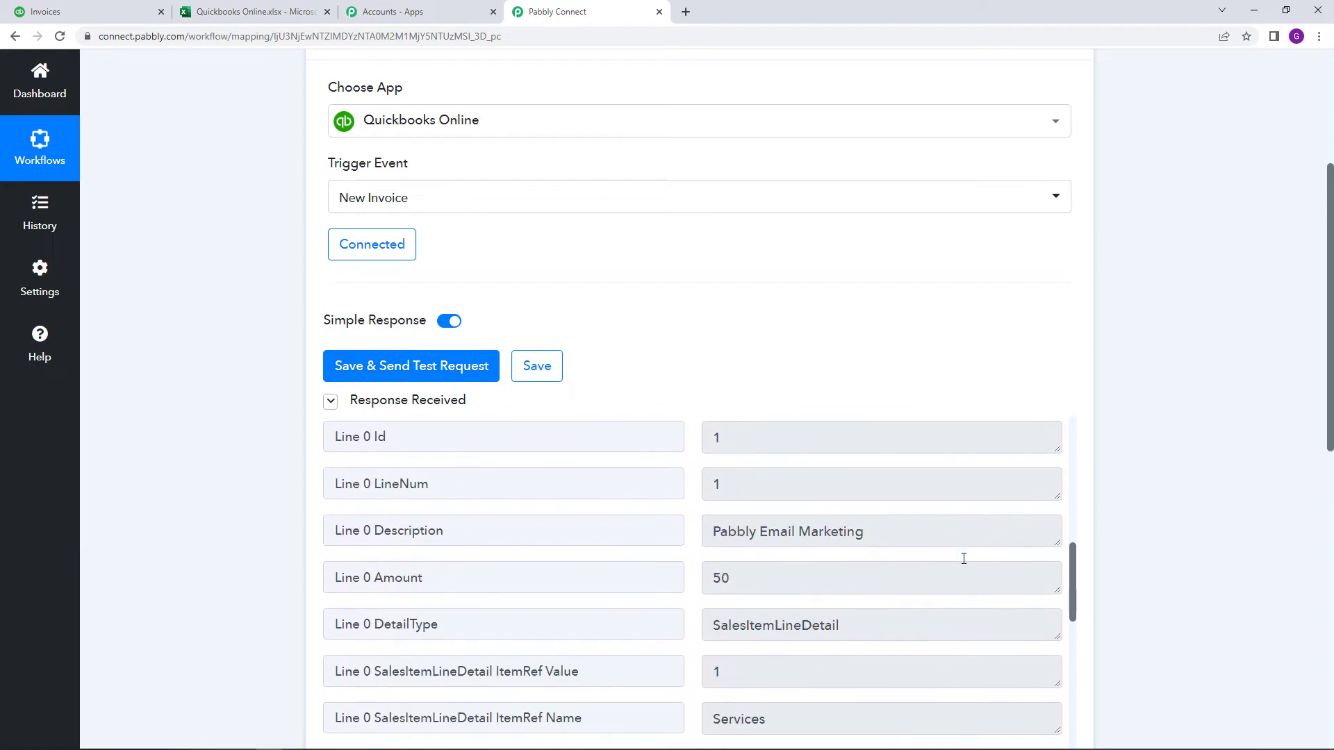
{"action": "scroll", "coordinate": [376, 457], "scroll_direction": "down", "scroll_amount": 1}
{"action": "double_click", "coordinate": [376, 459]}
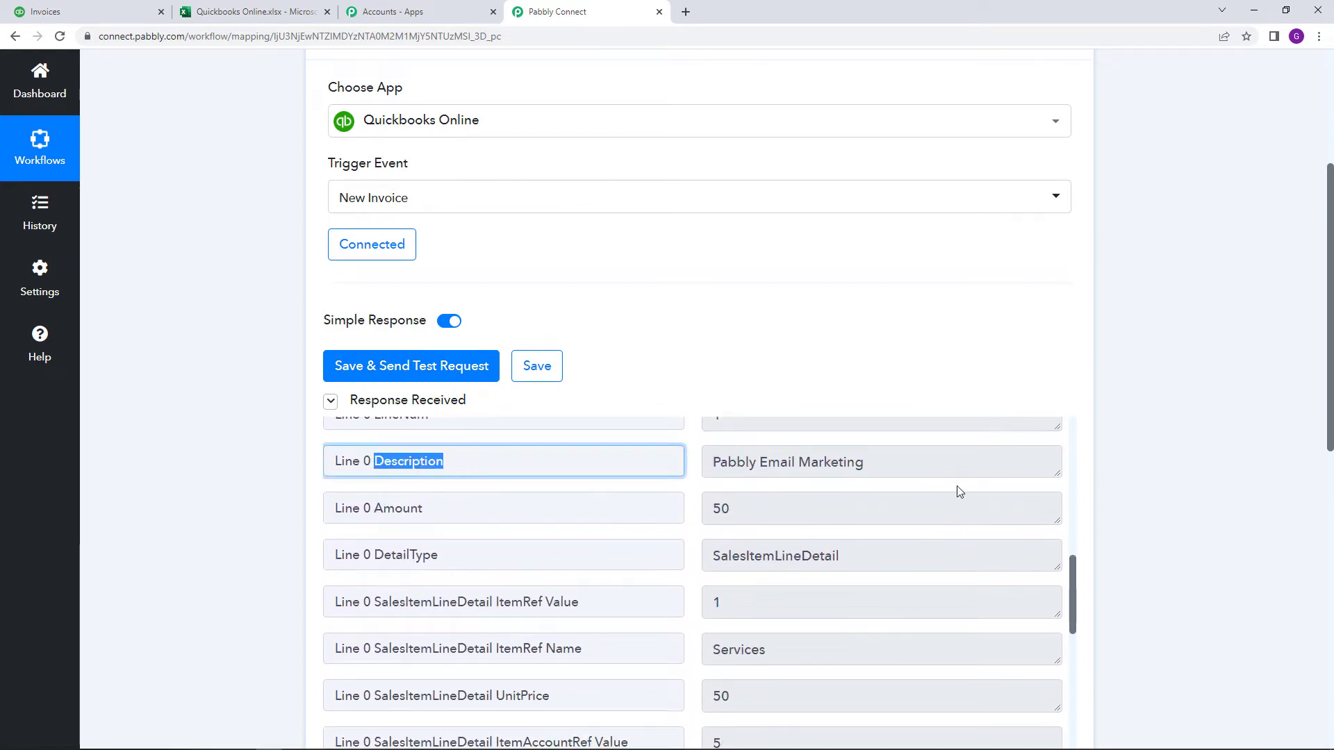
{"action": "scroll", "coordinate": [917, 456], "scroll_direction": "down", "scroll_amount": 1}
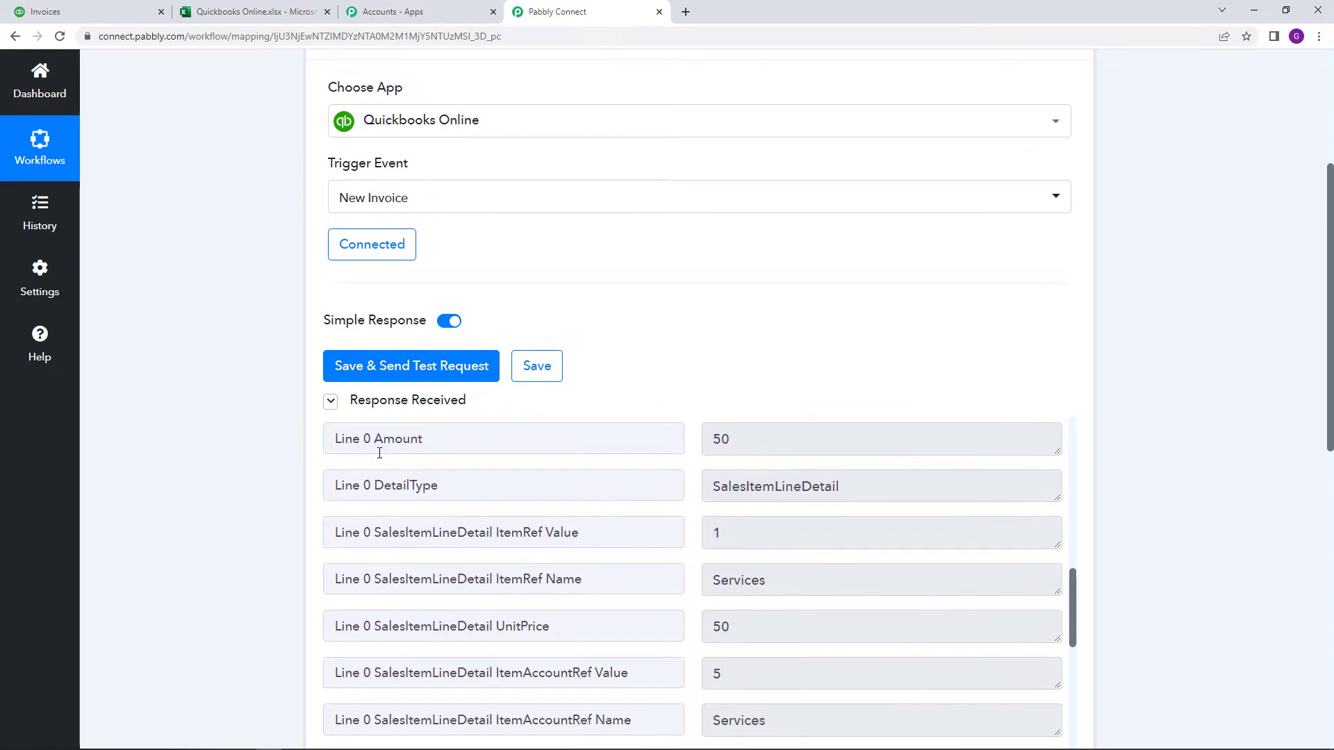
{"action": "left_click_drag", "start_coordinate": [394, 439], "coordinate": [998, 485]}
{"action": "scroll", "coordinate": [959, 542], "scroll_direction": "down", "scroll_amount": 7}
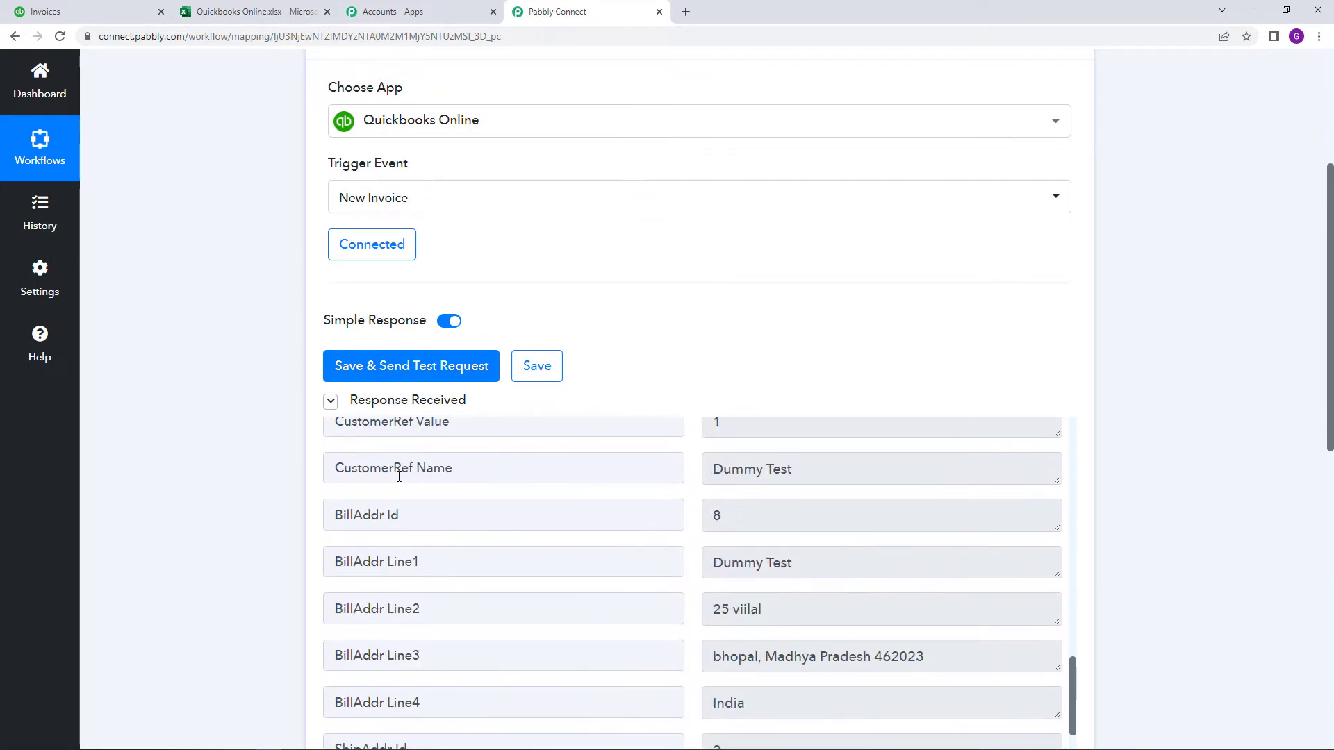
{"action": "triple_click", "coordinate": [716, 467]}
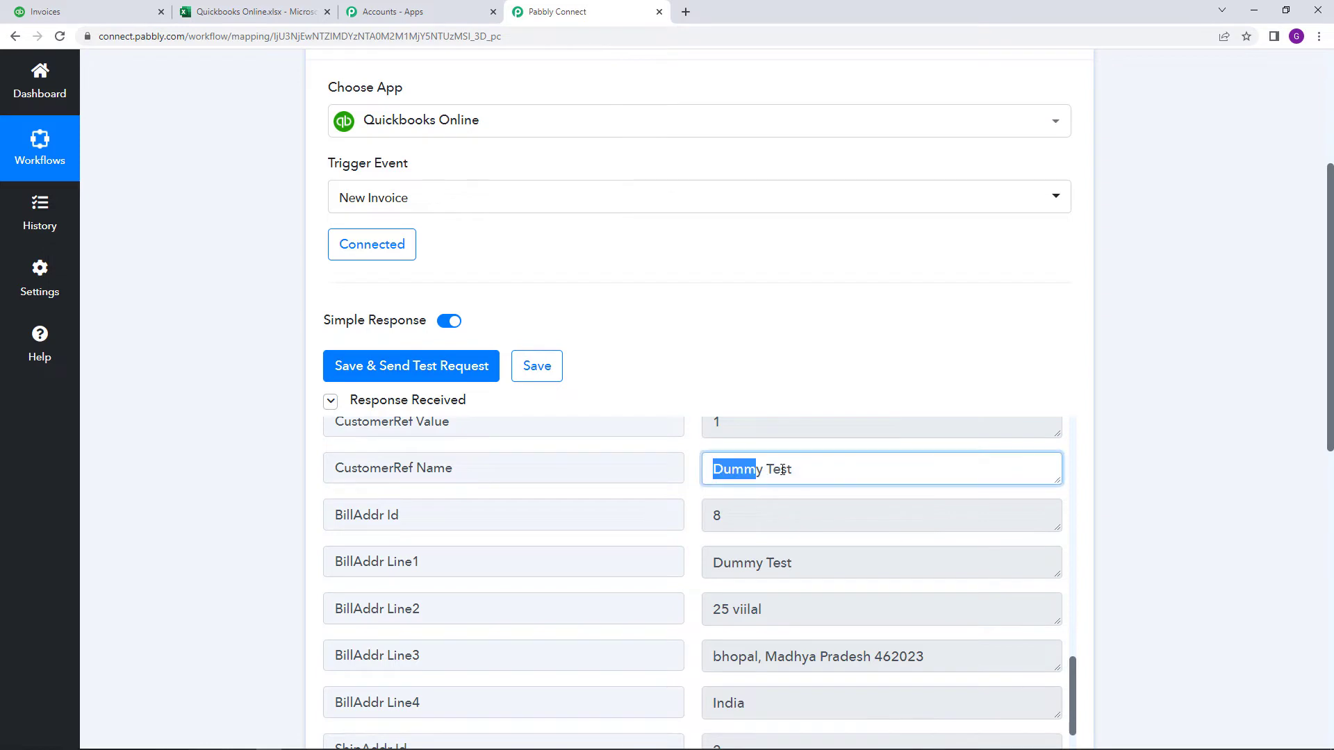
{"action": "scroll", "coordinate": [917, 560], "scroll_direction": "down", "scroll_amount": 2}
{"action": "scroll", "coordinate": [917, 564], "scroll_direction": "up", "scroll_amount": 1}
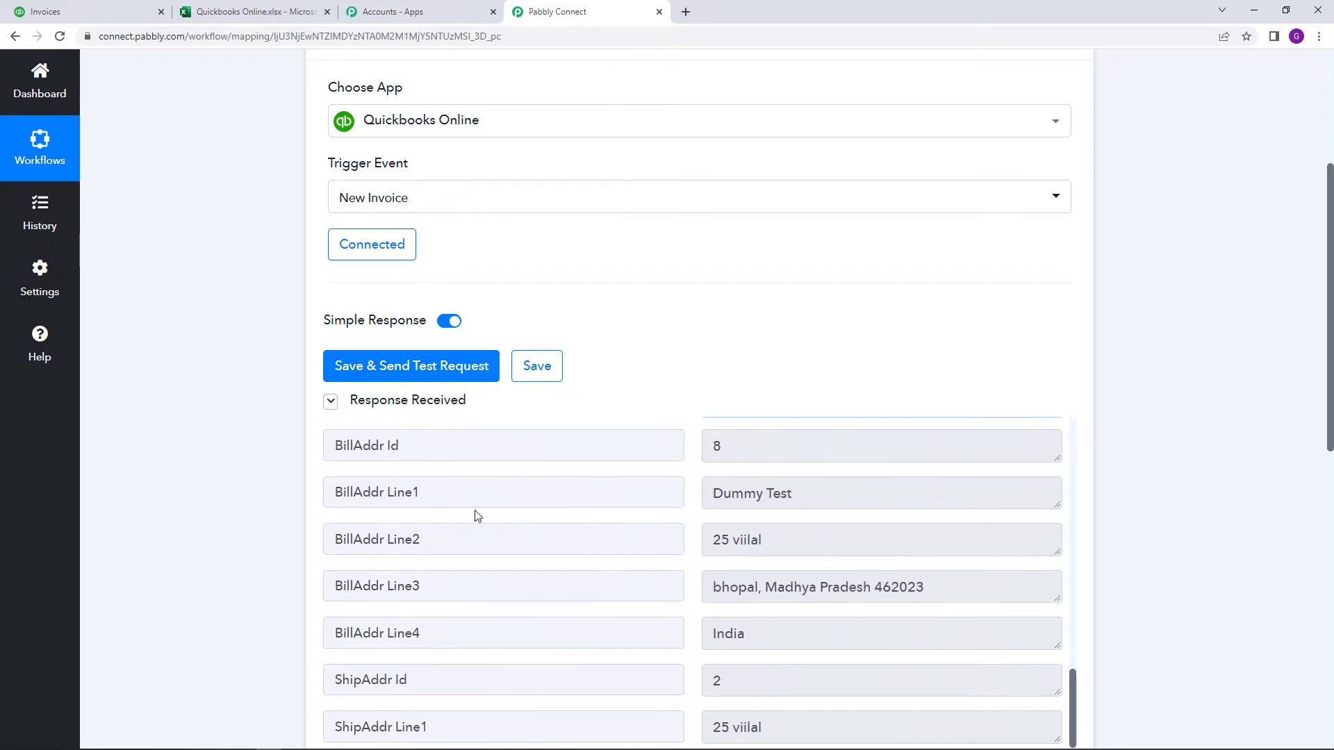
{"action": "scroll", "coordinate": [735, 509], "scroll_direction": "down", "scroll_amount": 7}
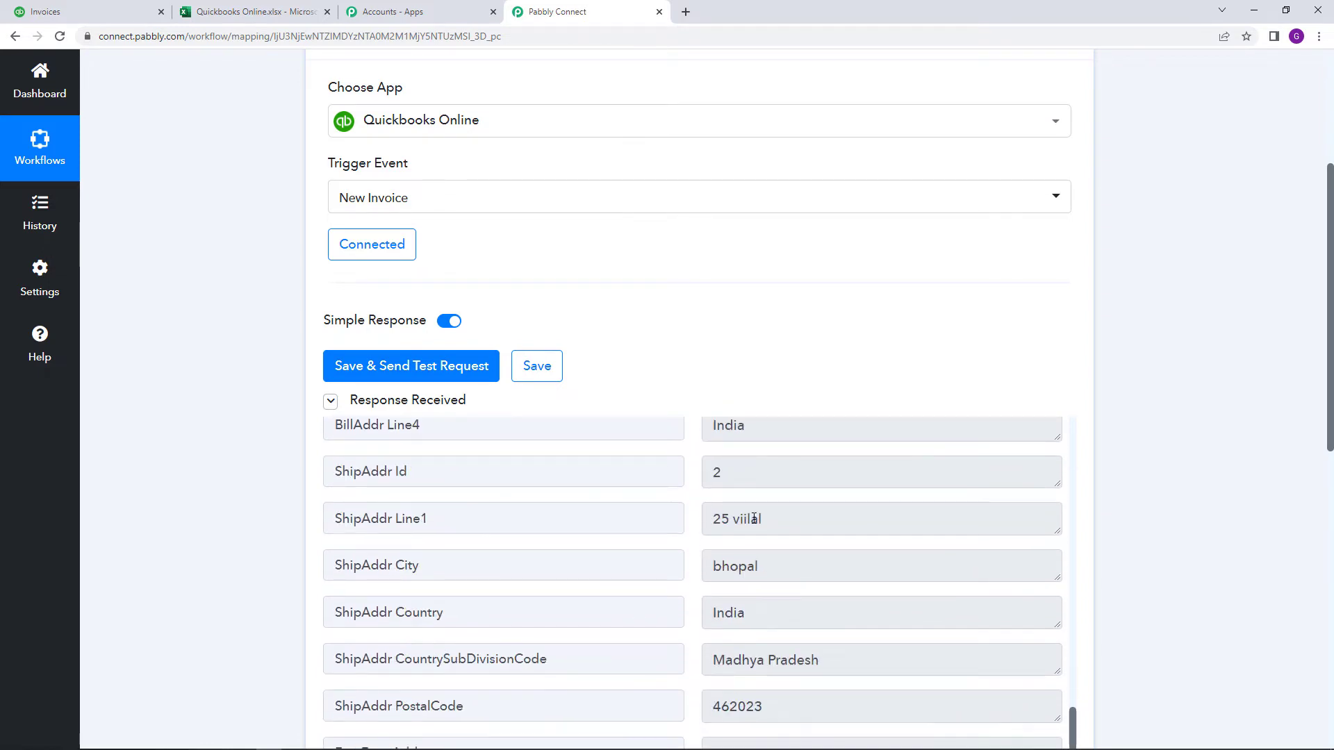
{"action": "scroll", "coordinate": [1153, 513], "scroll_direction": "down", "scroll_amount": 3}
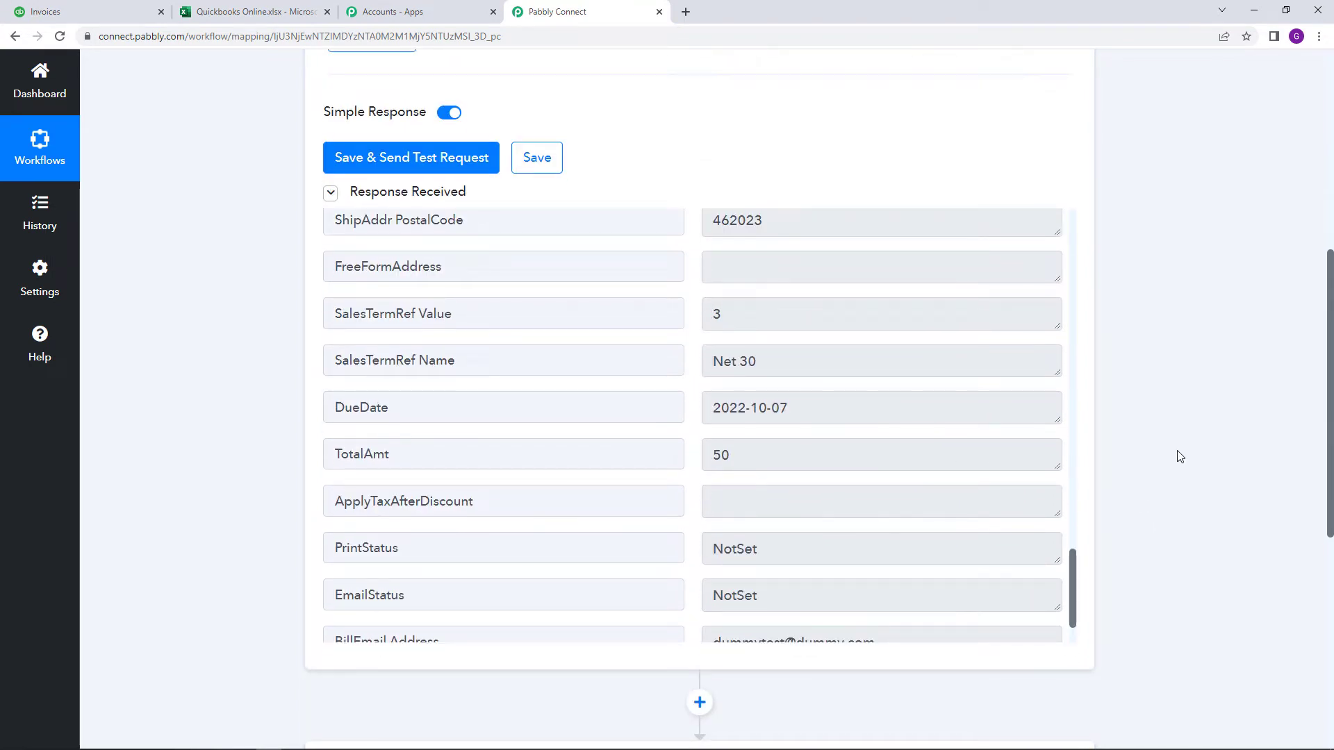
- Set the workflow's second step to Microsoft Excel with the action event Add Row To Worksheet
{"action": "scroll", "coordinate": [1180, 456], "scroll_direction": "down", "scroll_amount": 6}
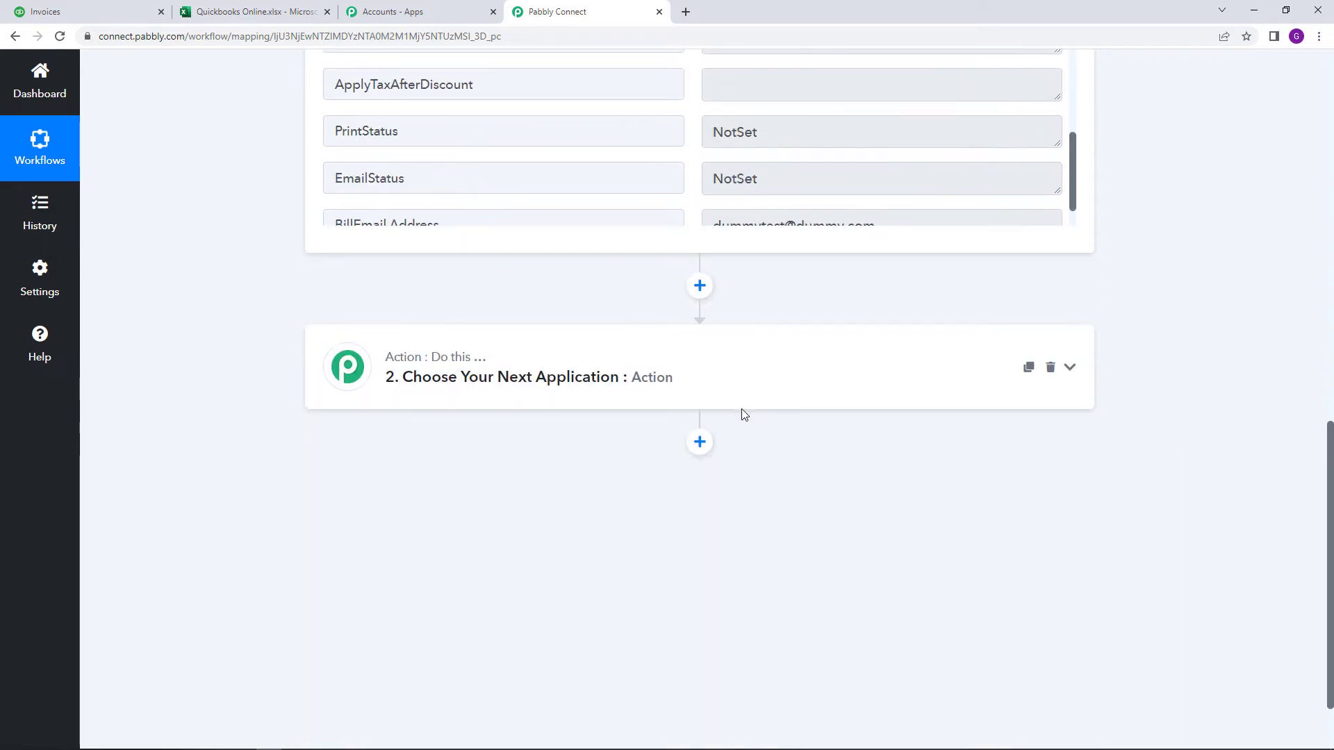
{"action": "left_click", "coordinate": [575, 395]}
{"action": "left_click", "coordinate": [557, 476]}
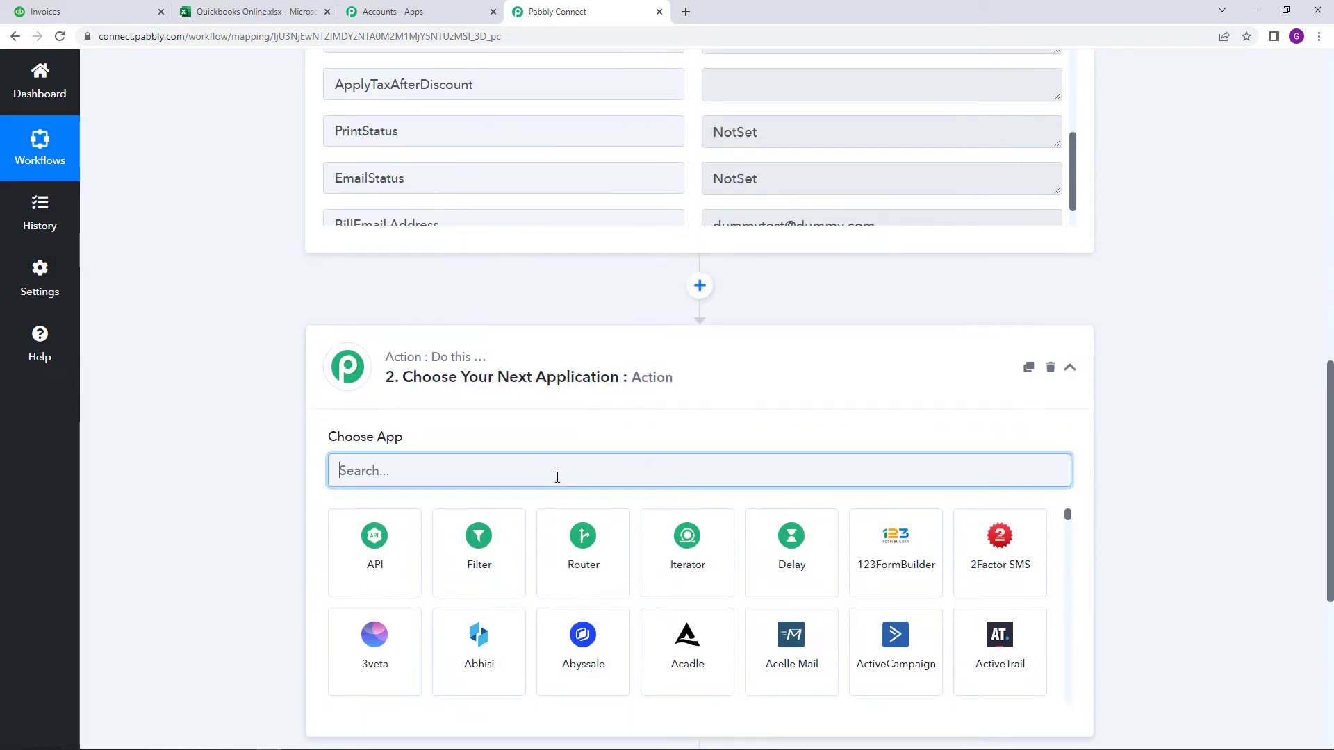
{"action": "type", "text": "mic"}
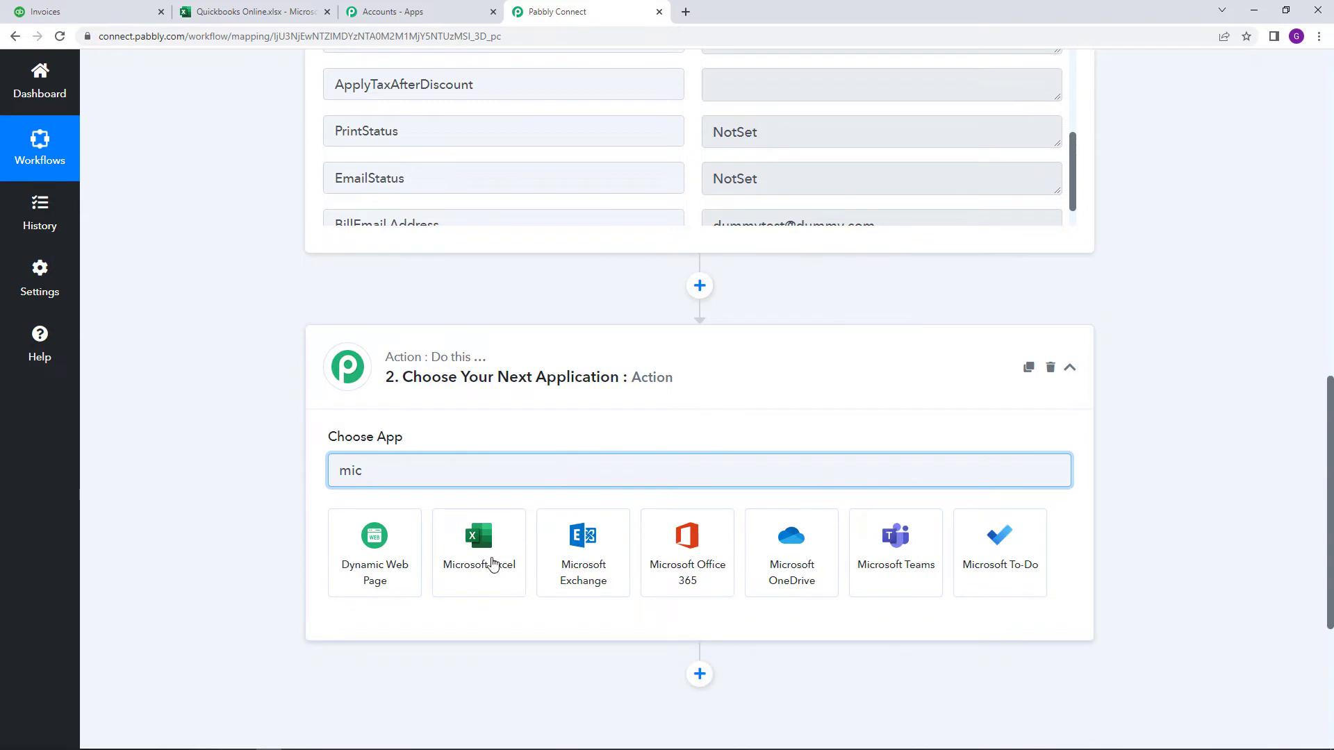
{"action": "left_click", "coordinate": [492, 563]}
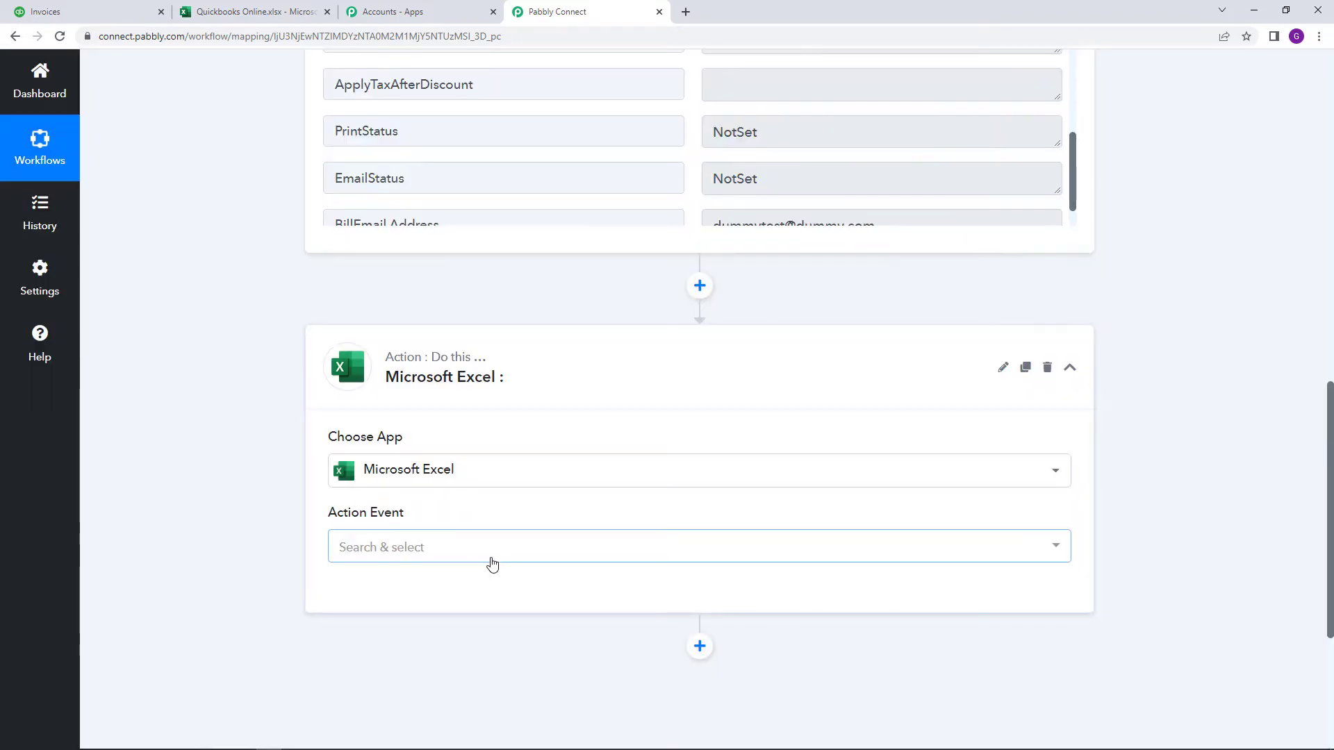
{"action": "left_click", "coordinate": [491, 562]}
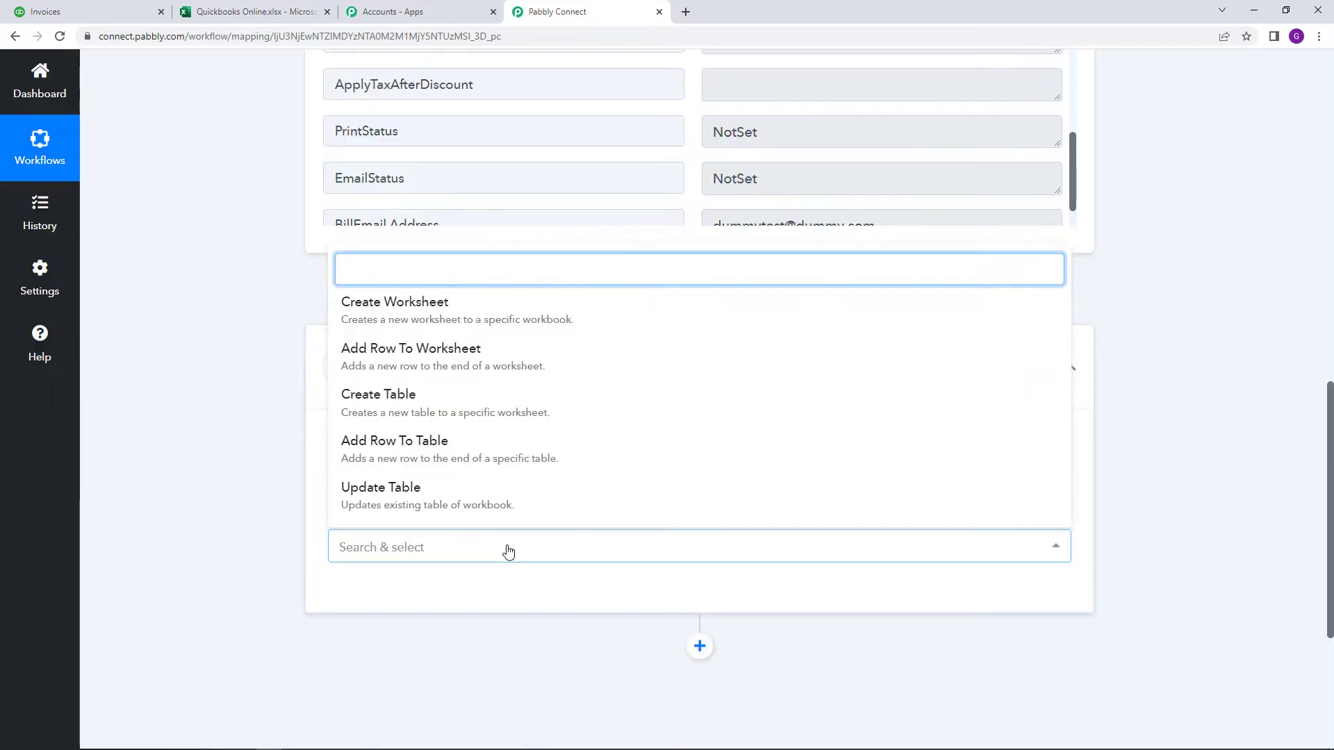
{"action": "left_click", "coordinate": [535, 379]}
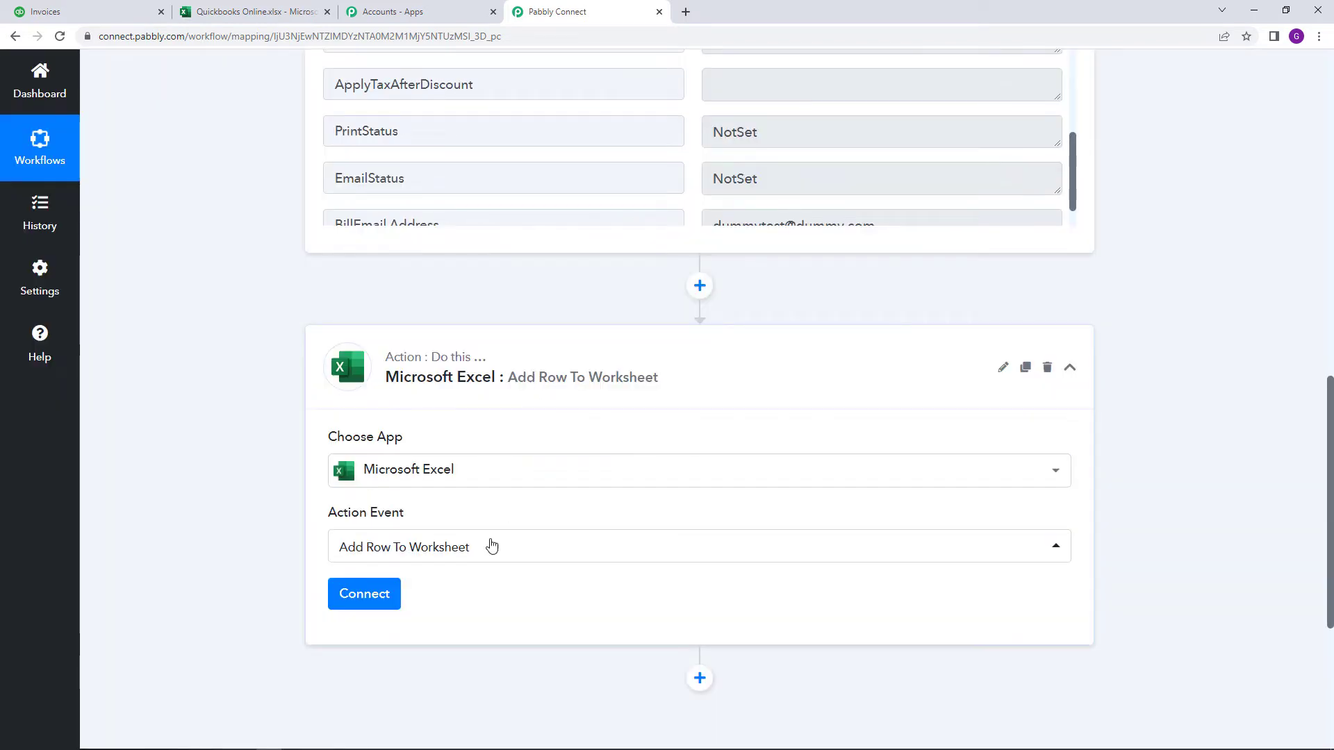
{"action": "left_click", "coordinate": [403, 512]}
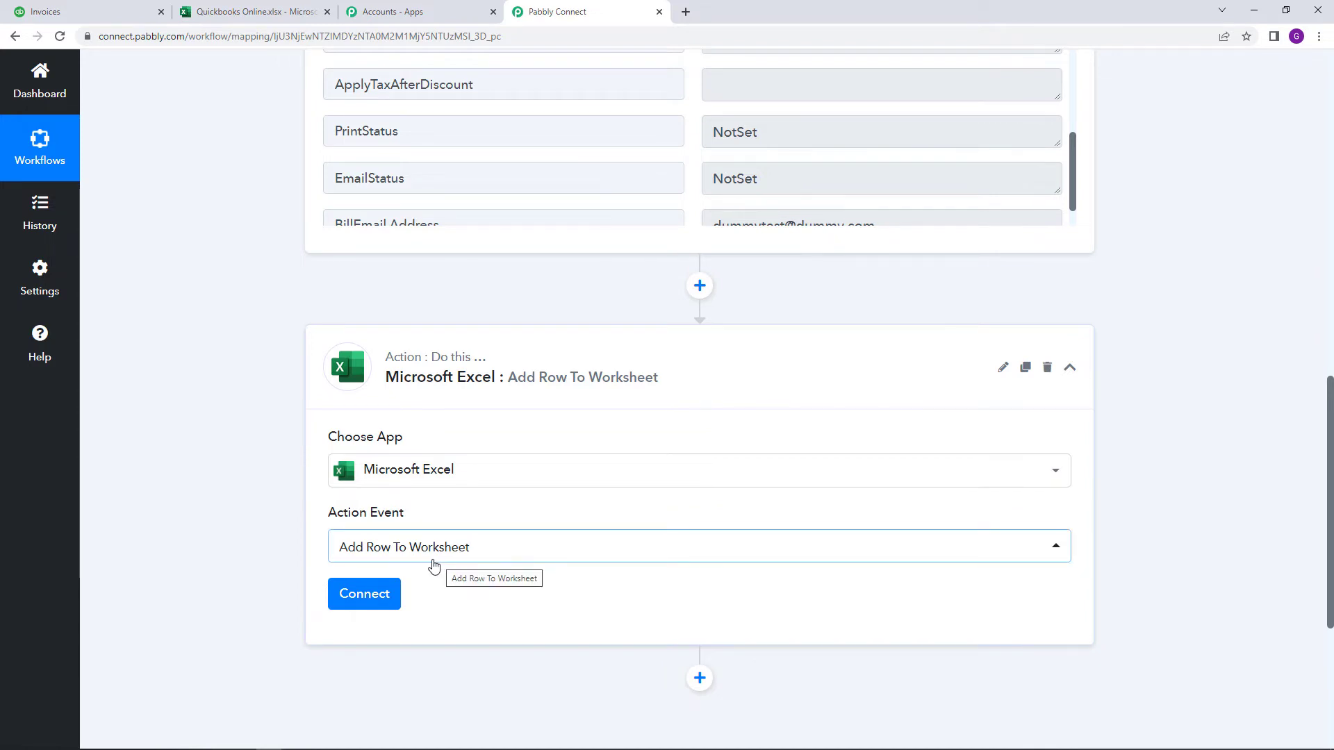
- Connect the Excel action through a new Microsoft Excel connection and grant Pabbly Connect the requested account permissions
{"action": "left_click", "coordinate": [367, 595]}
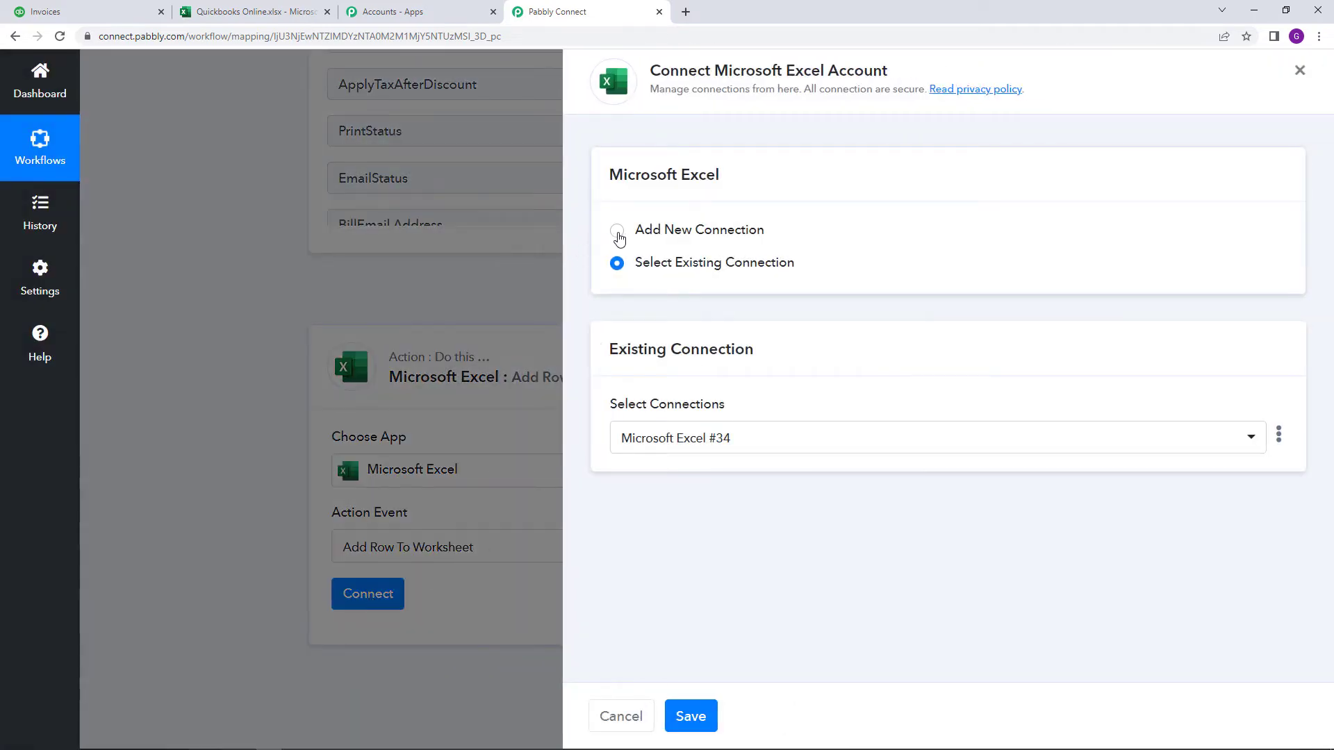
{"action": "left_click", "coordinate": [616, 229]}
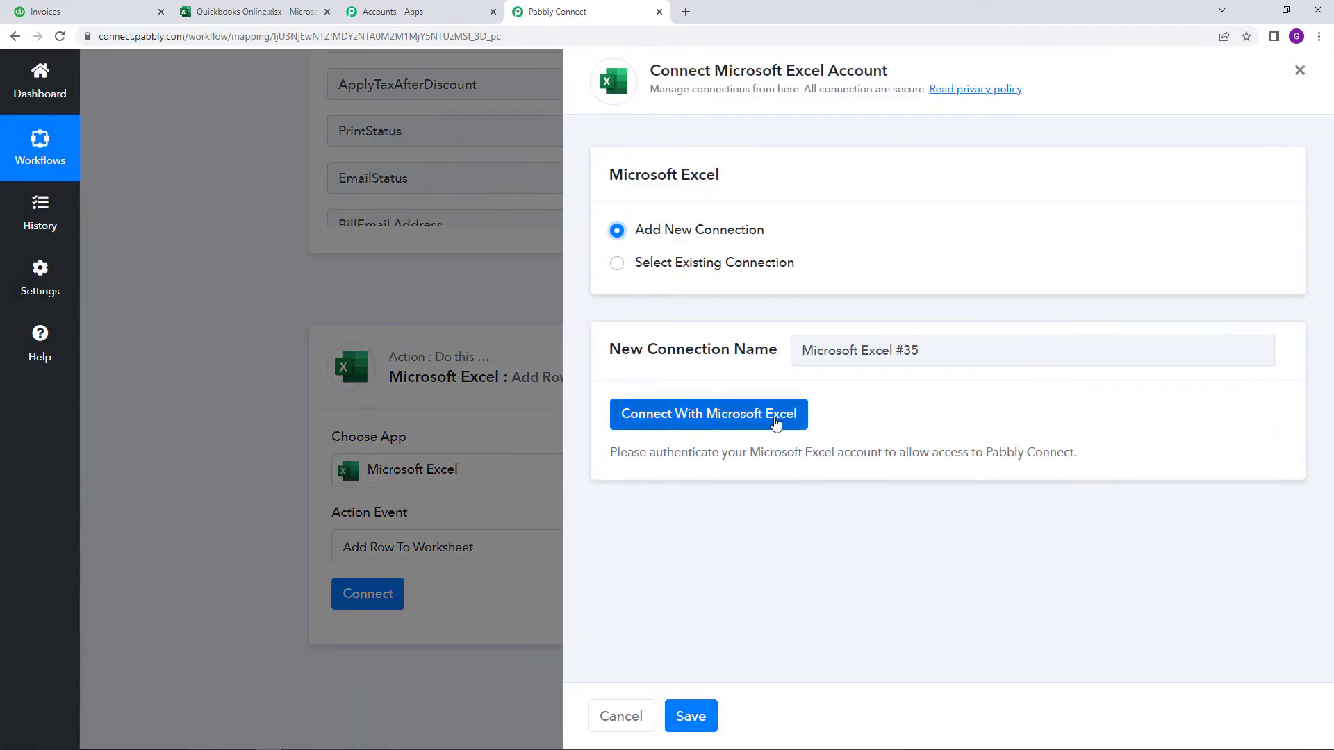
{"action": "left_click", "coordinate": [776, 424]}
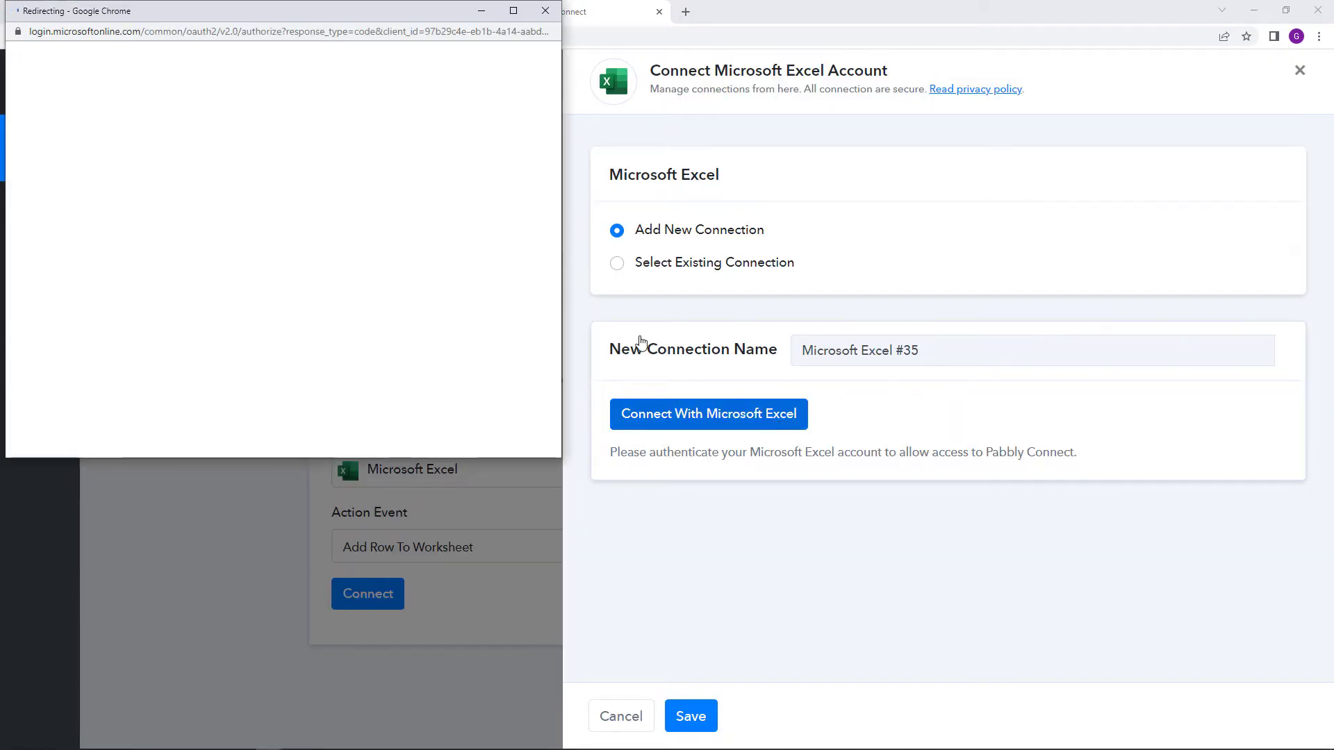
{"action": "scroll", "coordinate": [414, 355], "scroll_direction": "down", "scroll_amount": 3}
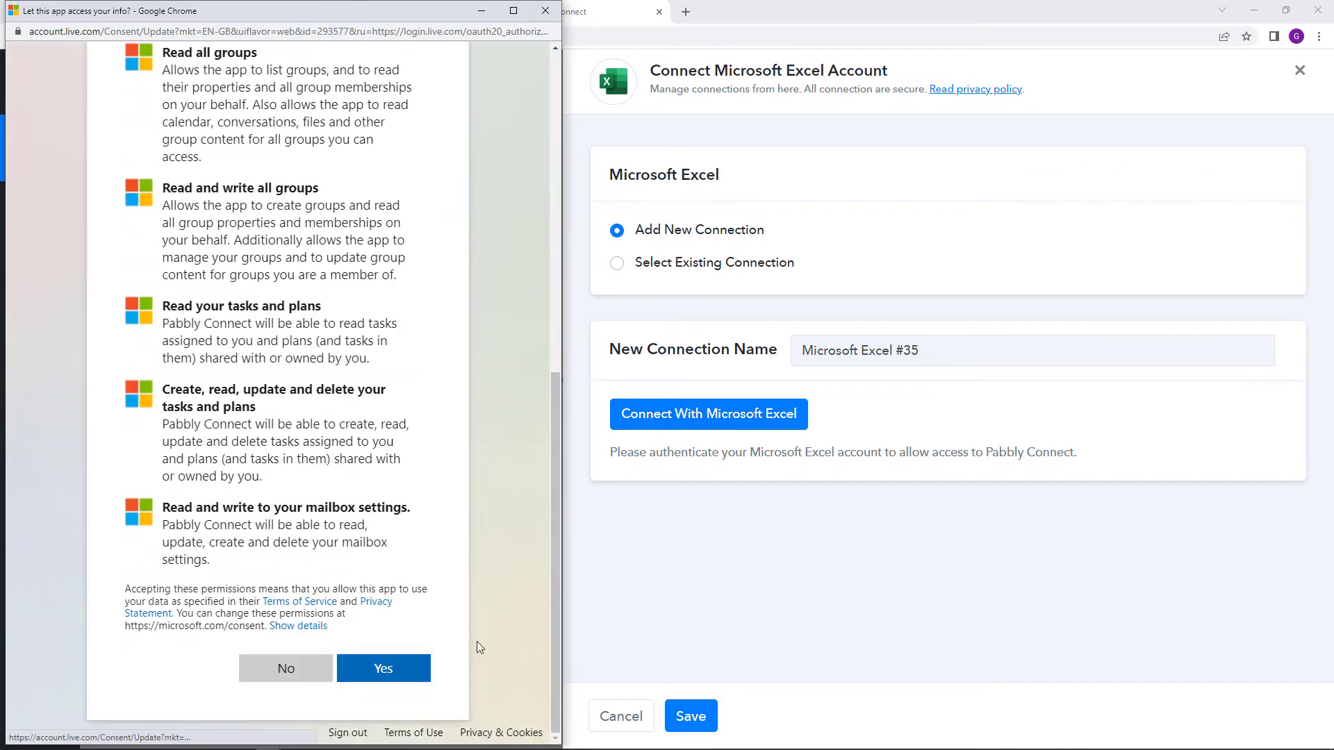
{"action": "left_click", "coordinate": [422, 677]}
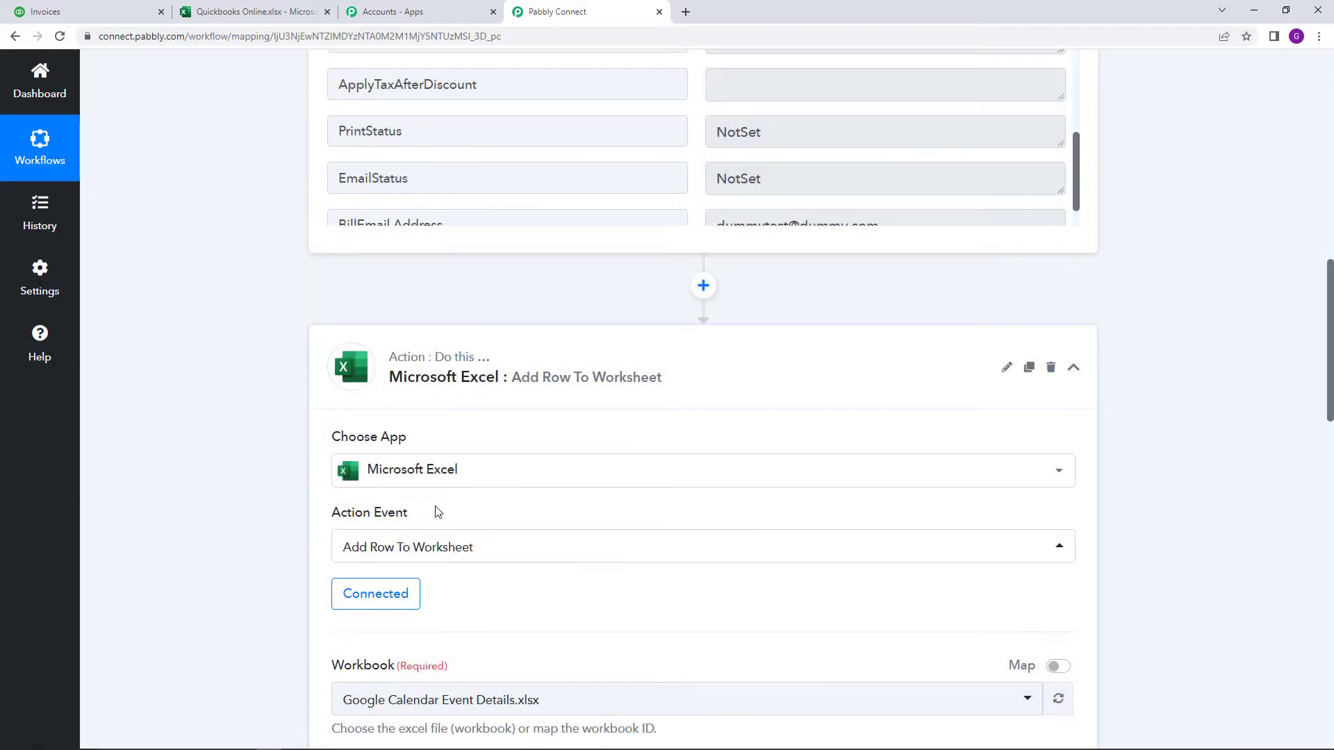
- Choose Quickbooks Online.xlsx as the action's workbook and check the Sheet1 worksheet name against the workbook open in Excel
{"action": "scroll", "coordinate": [641, 558], "scroll_direction": "down", "scroll_amount": 2}
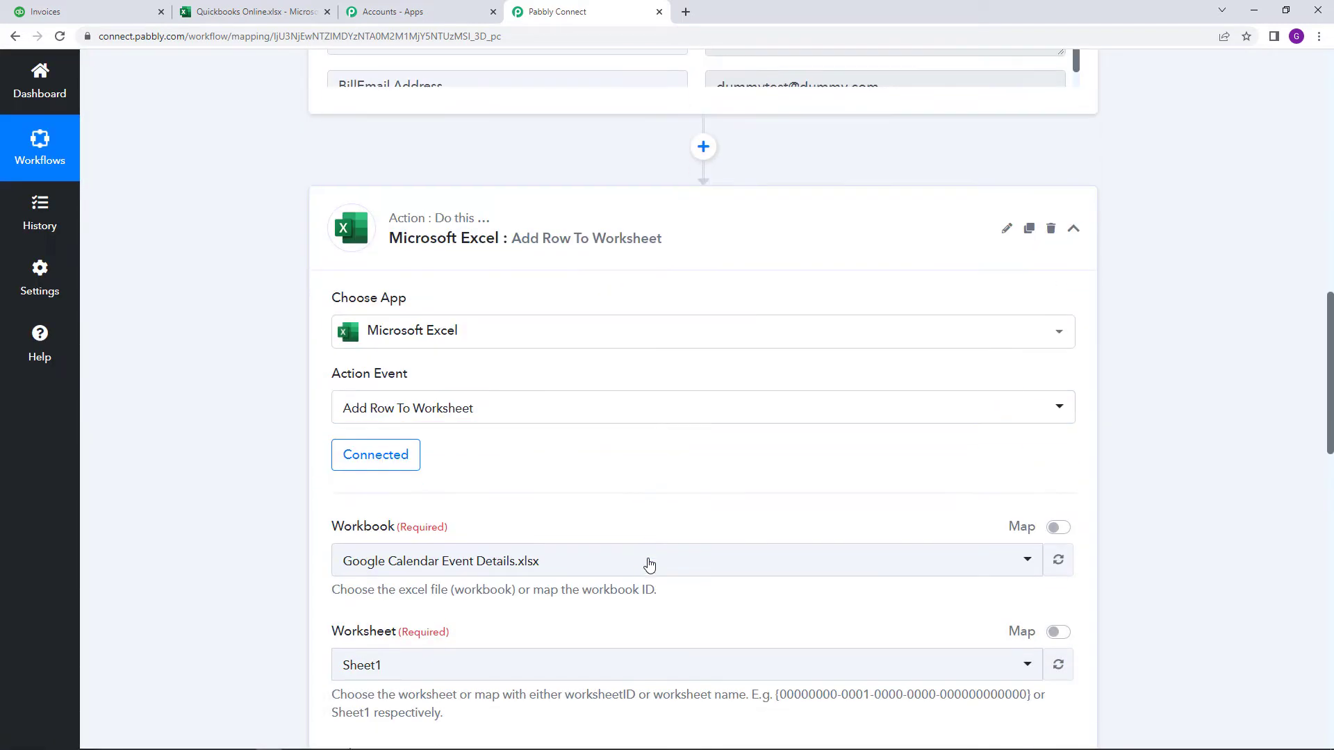
{"action": "scroll", "coordinate": [651, 510], "scroll_direction": "down", "scroll_amount": 3}
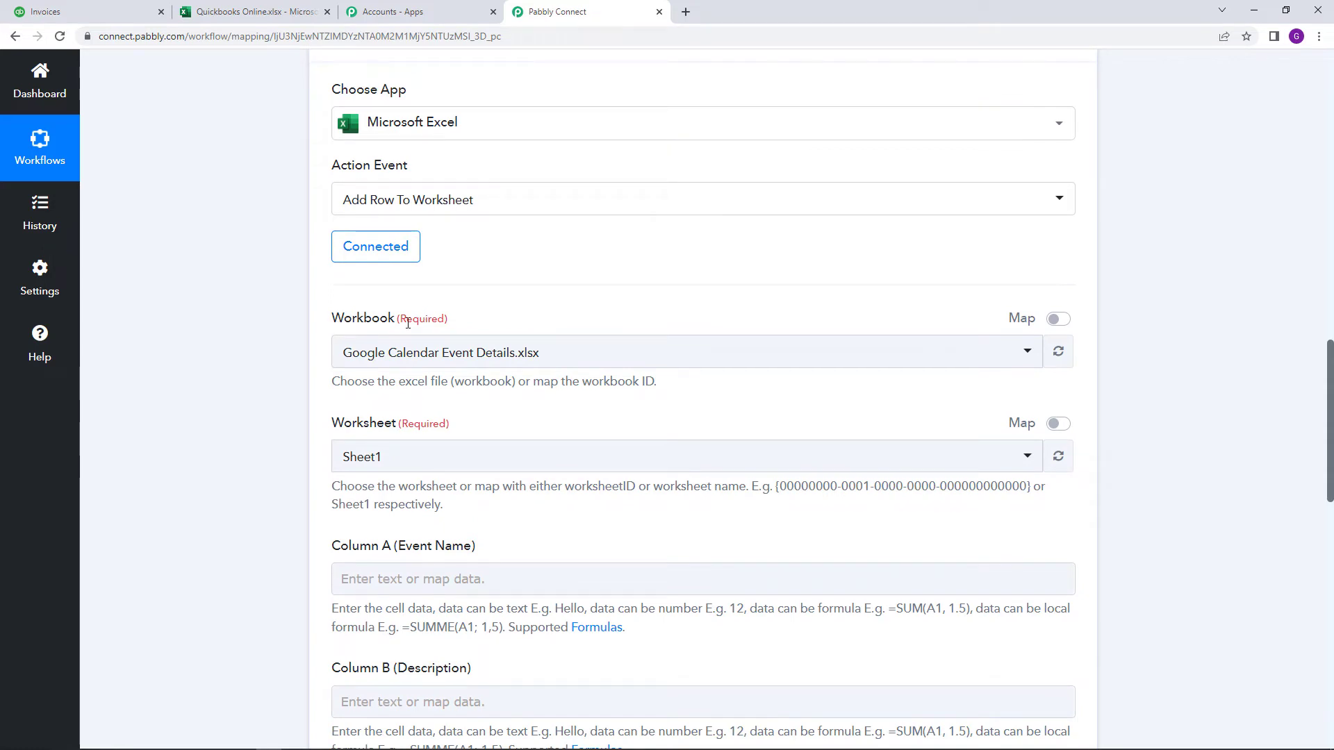
{"action": "left_click", "coordinate": [603, 363]}
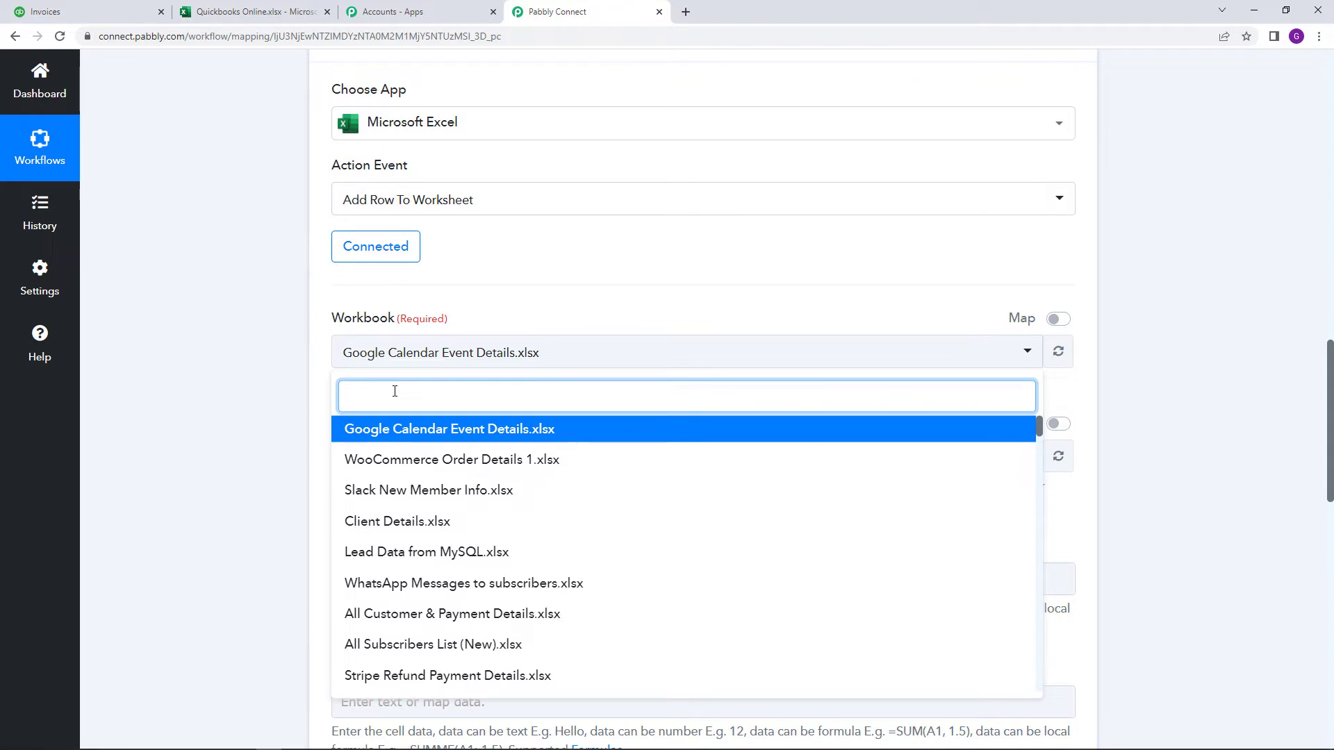
{"action": "type", "text": "quick"}
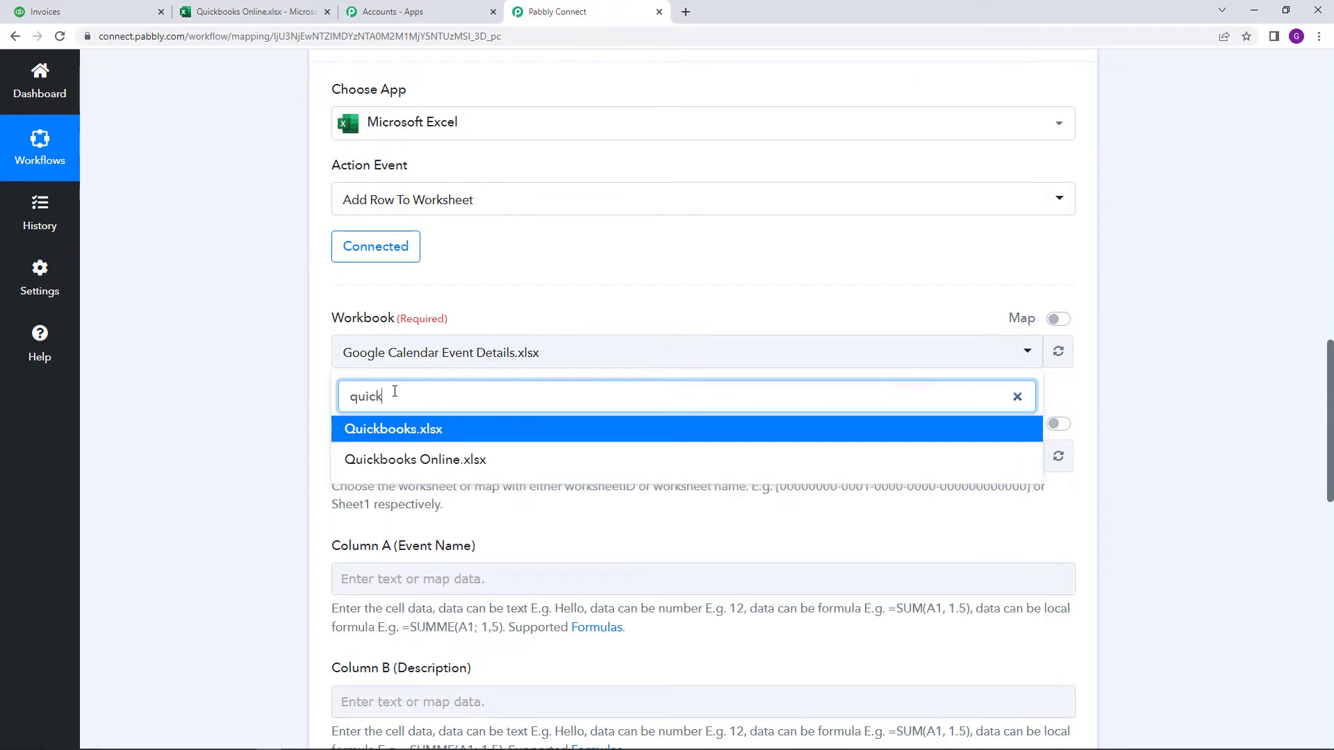
{"action": "left_click", "coordinate": [372, 460]}
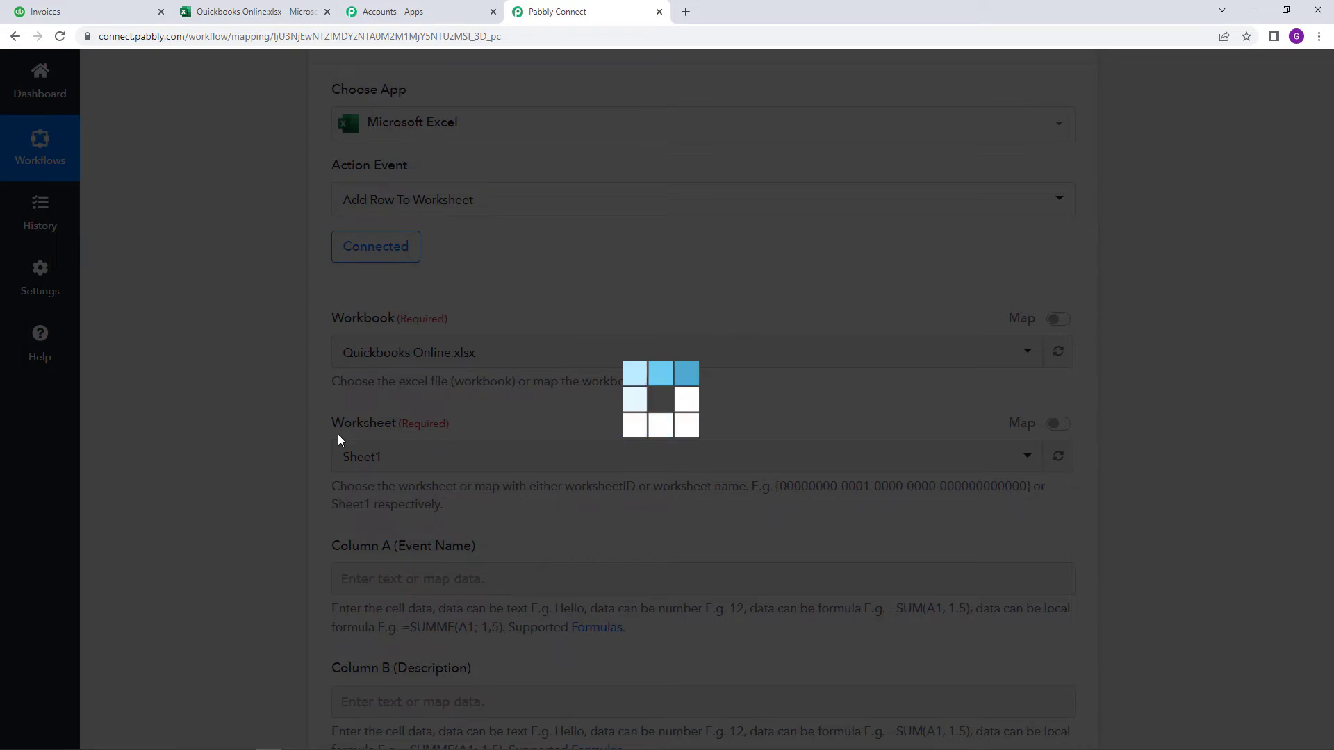
{"action": "left_click", "coordinate": [292, 11]}
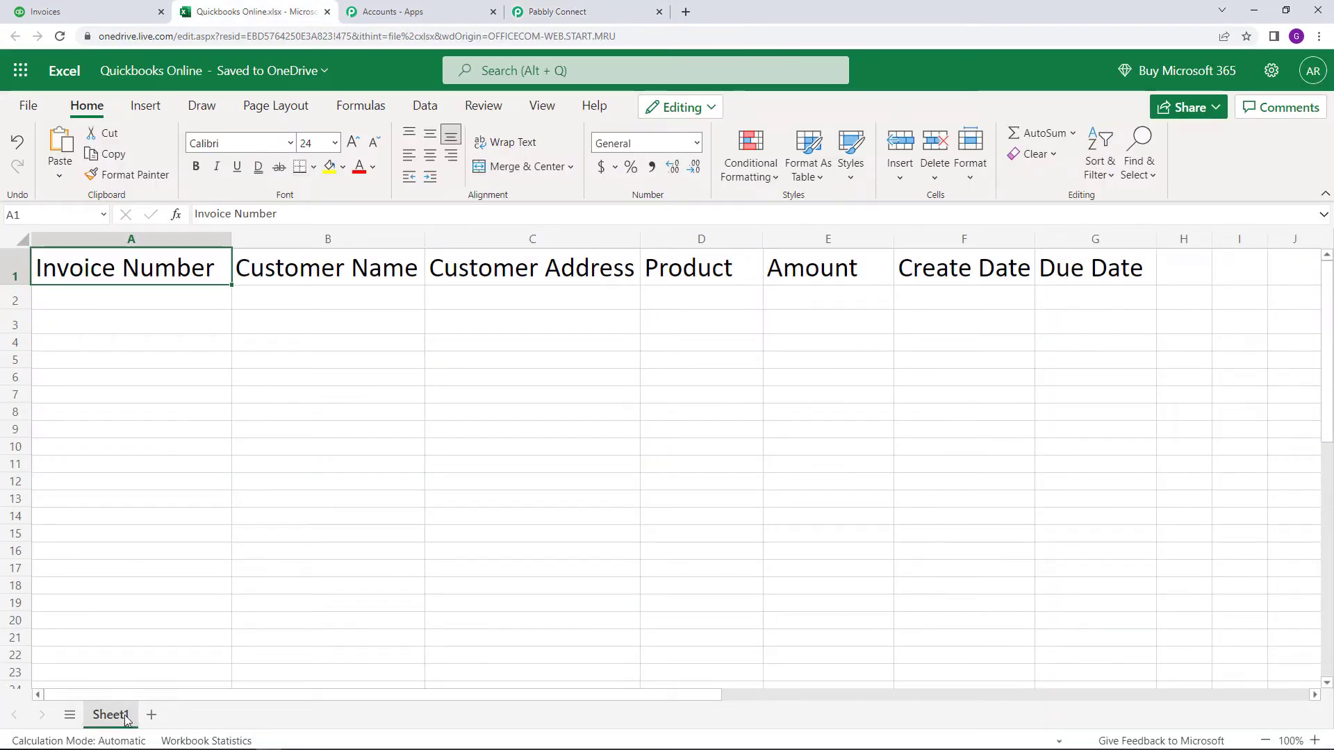
{"action": "left_click", "coordinate": [549, 11]}
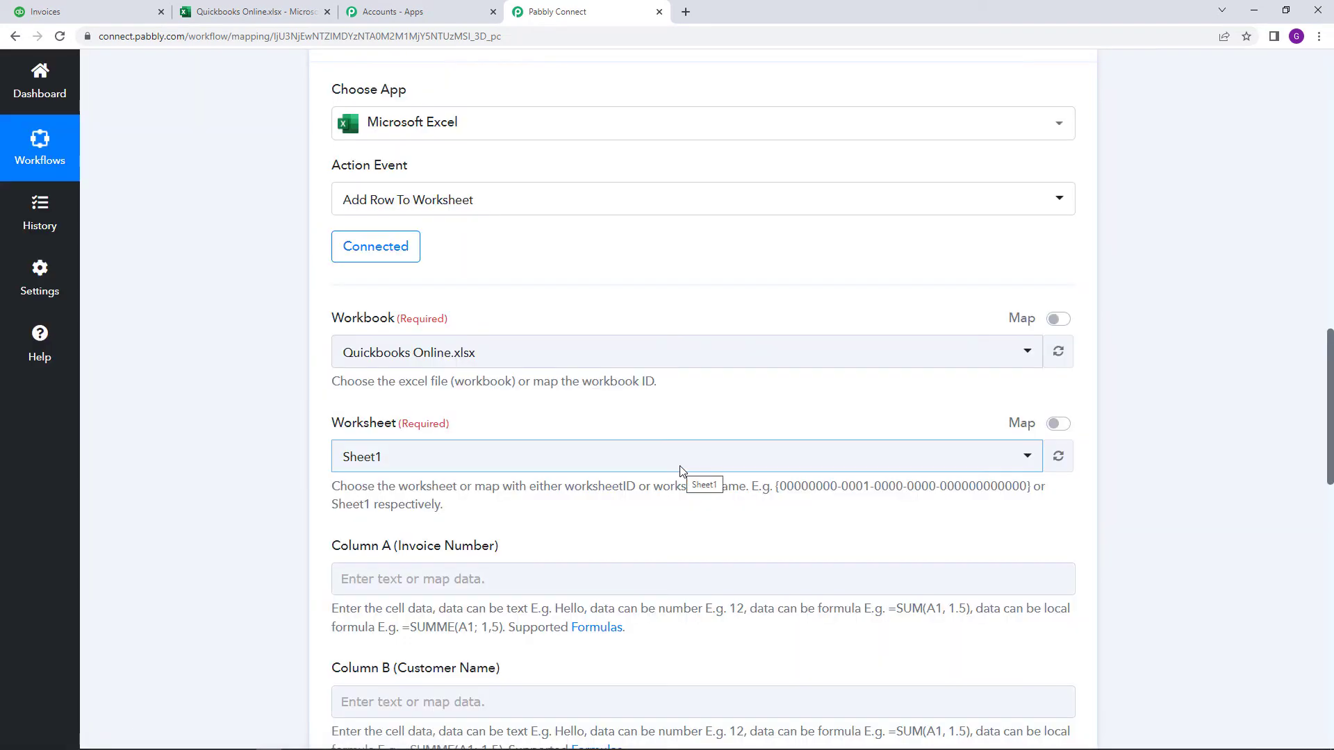
- Select Sheet1 as the worksheet for the Microsoft Excel action
{"action": "left_click", "coordinate": [681, 471]}
{"action": "left_click", "coordinate": [681, 472]}
{"action": "left_click", "coordinate": [352, 467]}
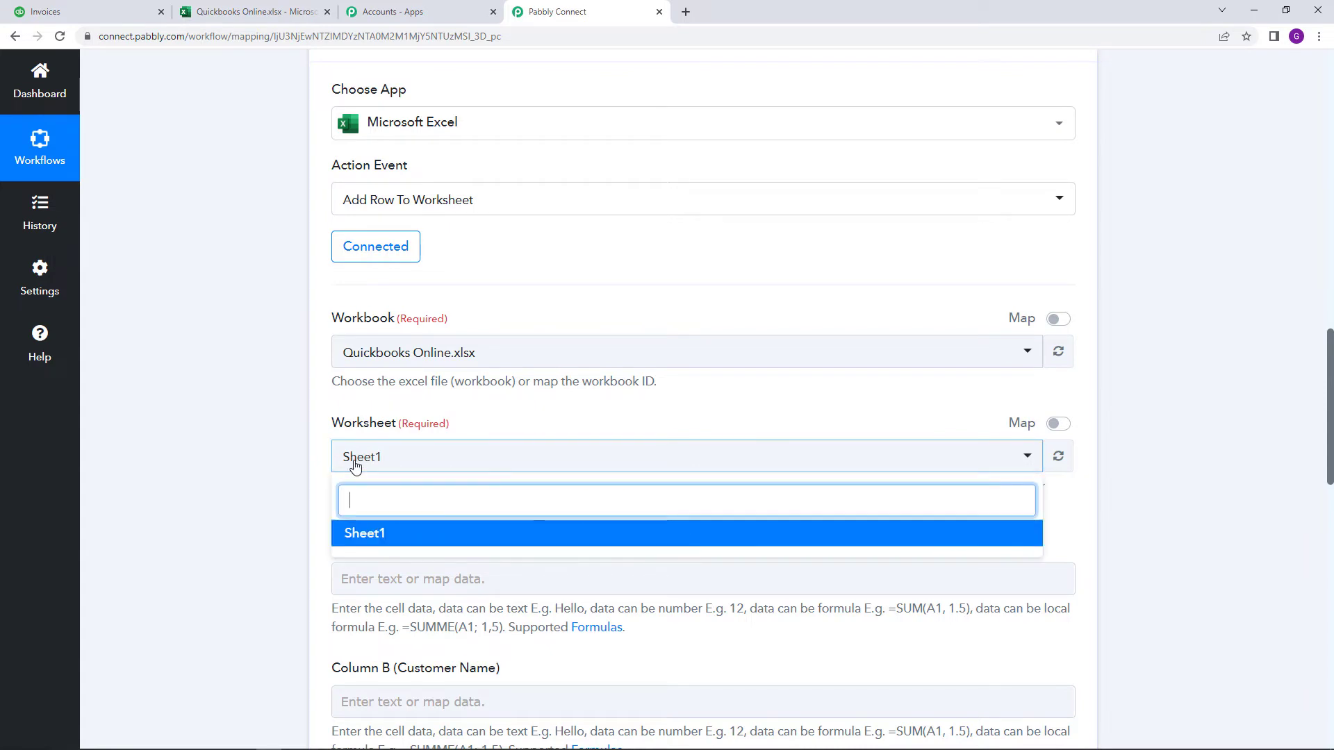
{"action": "left_click", "coordinate": [411, 469]}
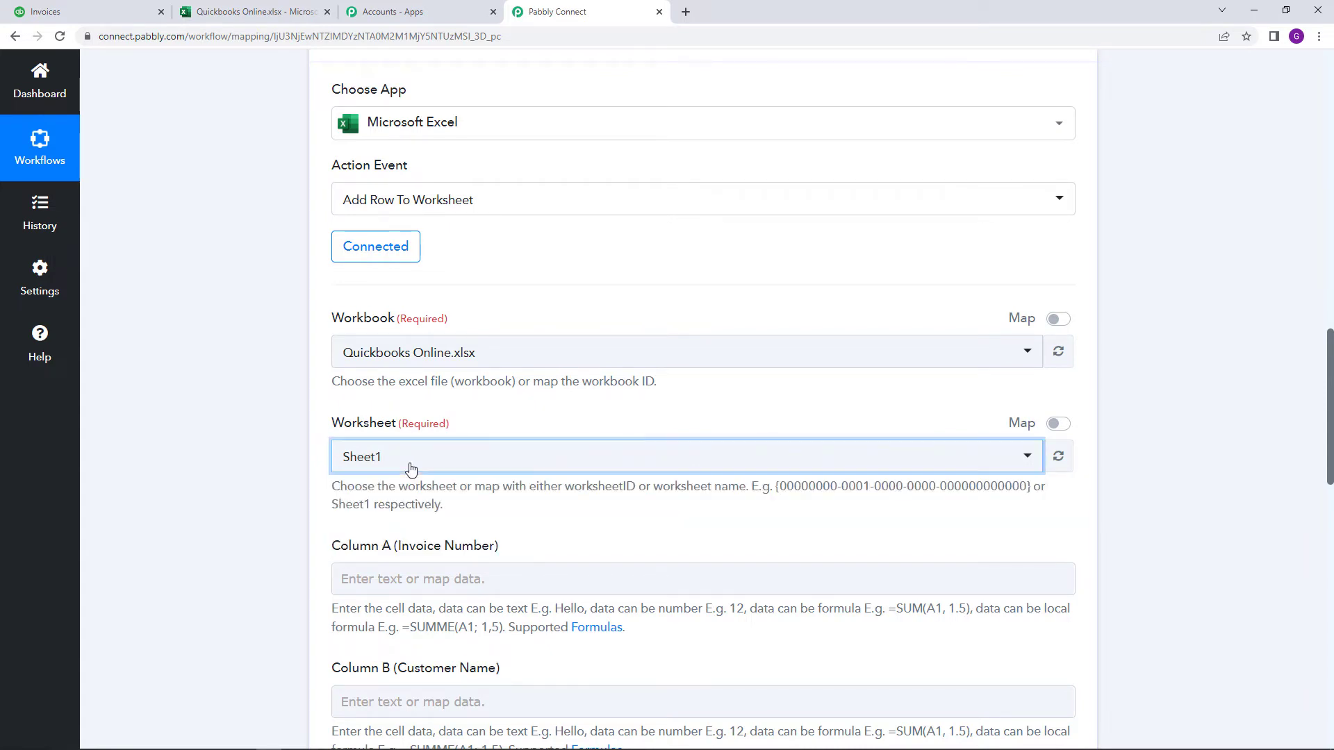
{"action": "left_click", "coordinate": [585, 419]}
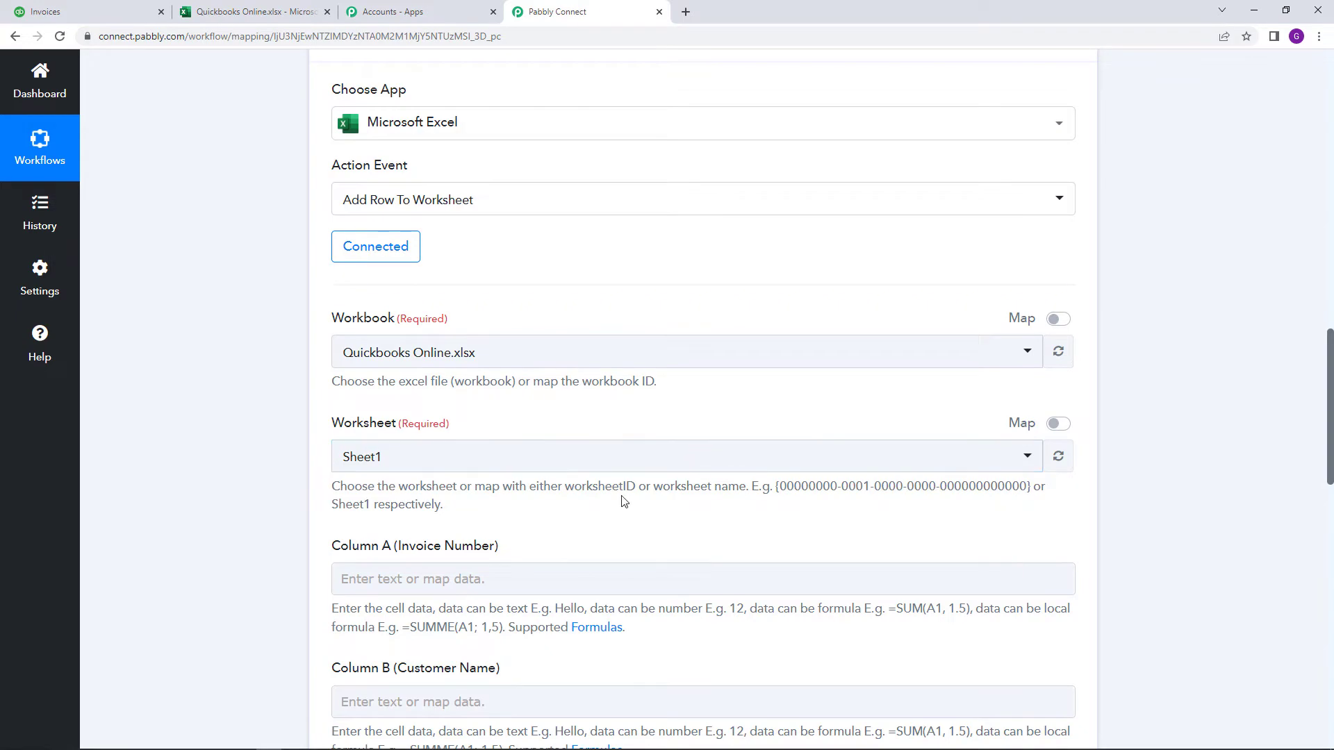
- Look through the worksheet's column fields, from Column A (Invoice Number) to Column G (Due Date)
{"action": "scroll", "coordinate": [623, 498], "scroll_direction": "down", "scroll_amount": 5}
{"action": "scroll", "coordinate": [622, 499], "scroll_direction": "down", "scroll_amount": 2}
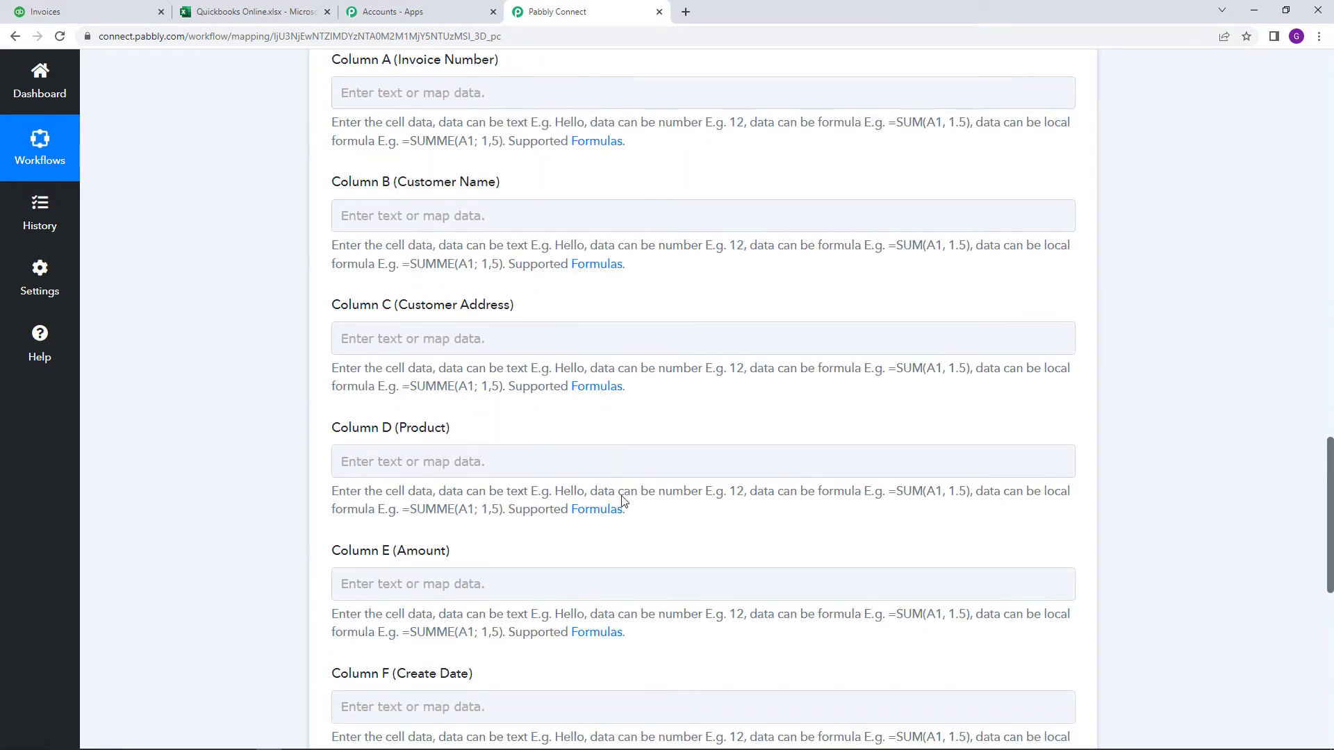
{"action": "scroll", "coordinate": [622, 498], "scroll_direction": "up", "scroll_amount": 1}
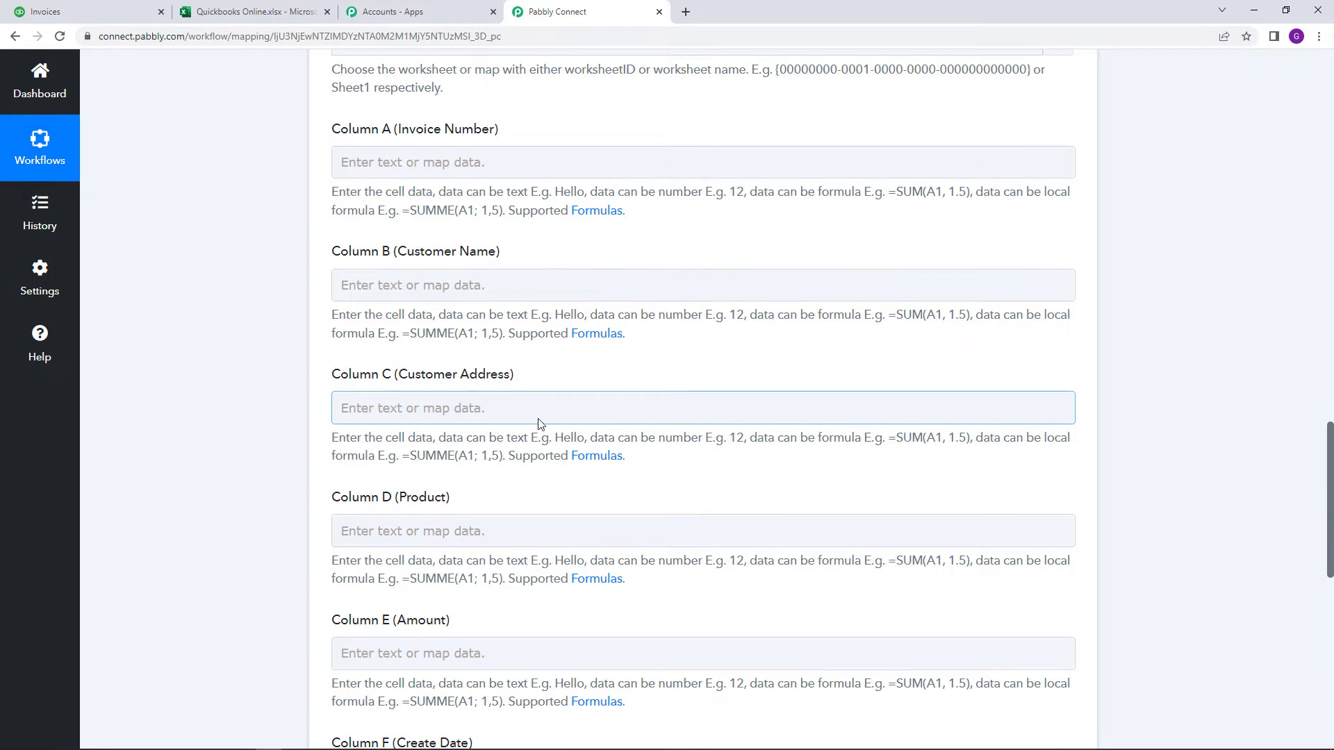
{"action": "scroll", "coordinate": [539, 422], "scroll_direction": "down", "scroll_amount": 2}
{"action": "scroll", "coordinate": [395, 418], "scroll_direction": "down", "scroll_amount": 2}
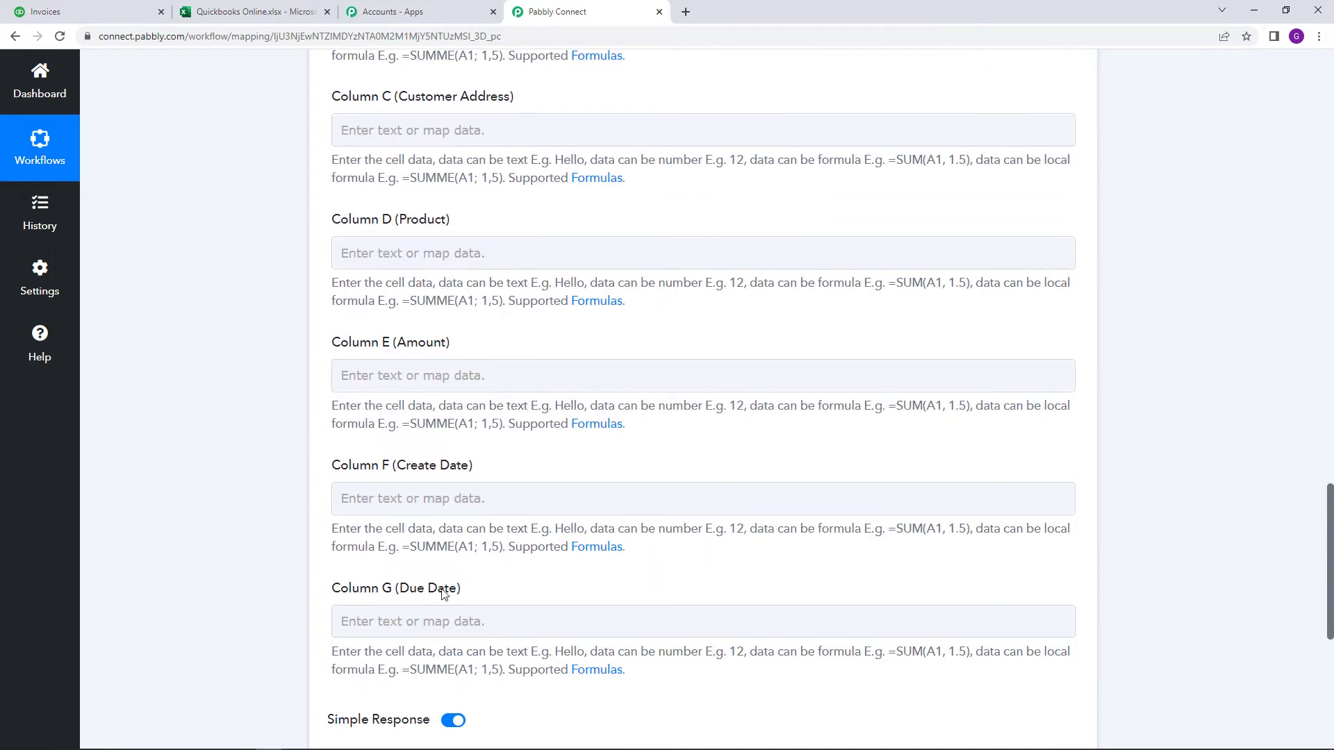
{"action": "scroll", "coordinate": [444, 594], "scroll_direction": "up", "scroll_amount": 1}
{"action": "scroll", "coordinate": [444, 594], "scroll_direction": "up", "scroll_amount": 4}
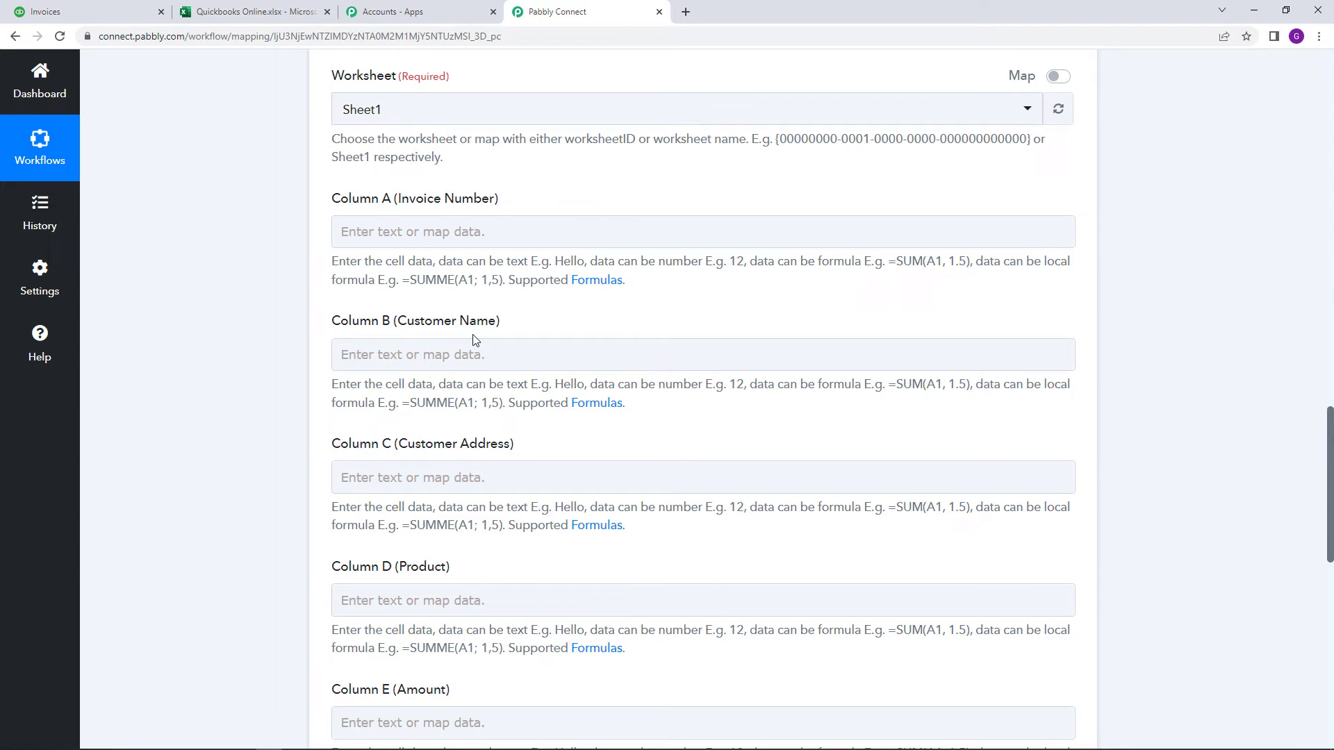
{"action": "scroll", "coordinate": [485, 344], "scroll_direction": "down", "scroll_amount": 1}
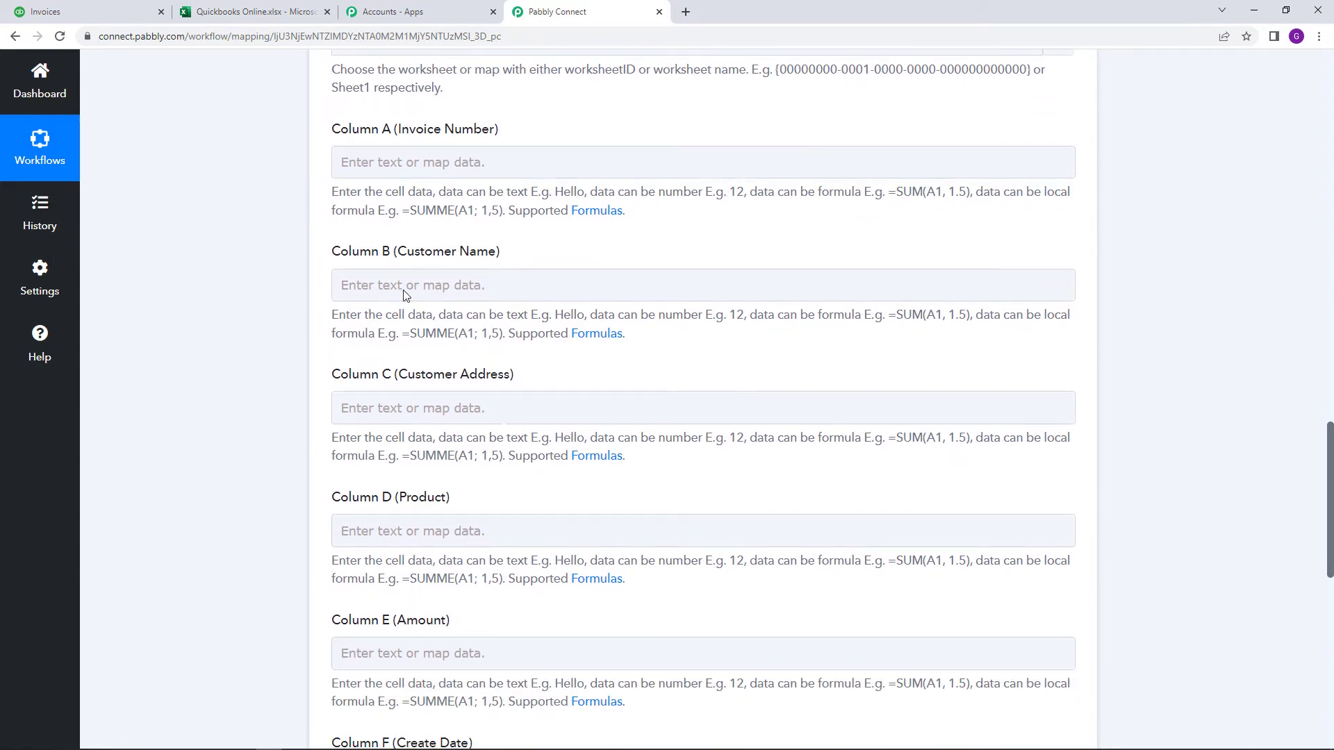
- Map Column A (Invoice Number) to DocNumber from the Quickbooks Online: New Invoice trigger data
{"action": "left_click", "coordinate": [401, 170]}
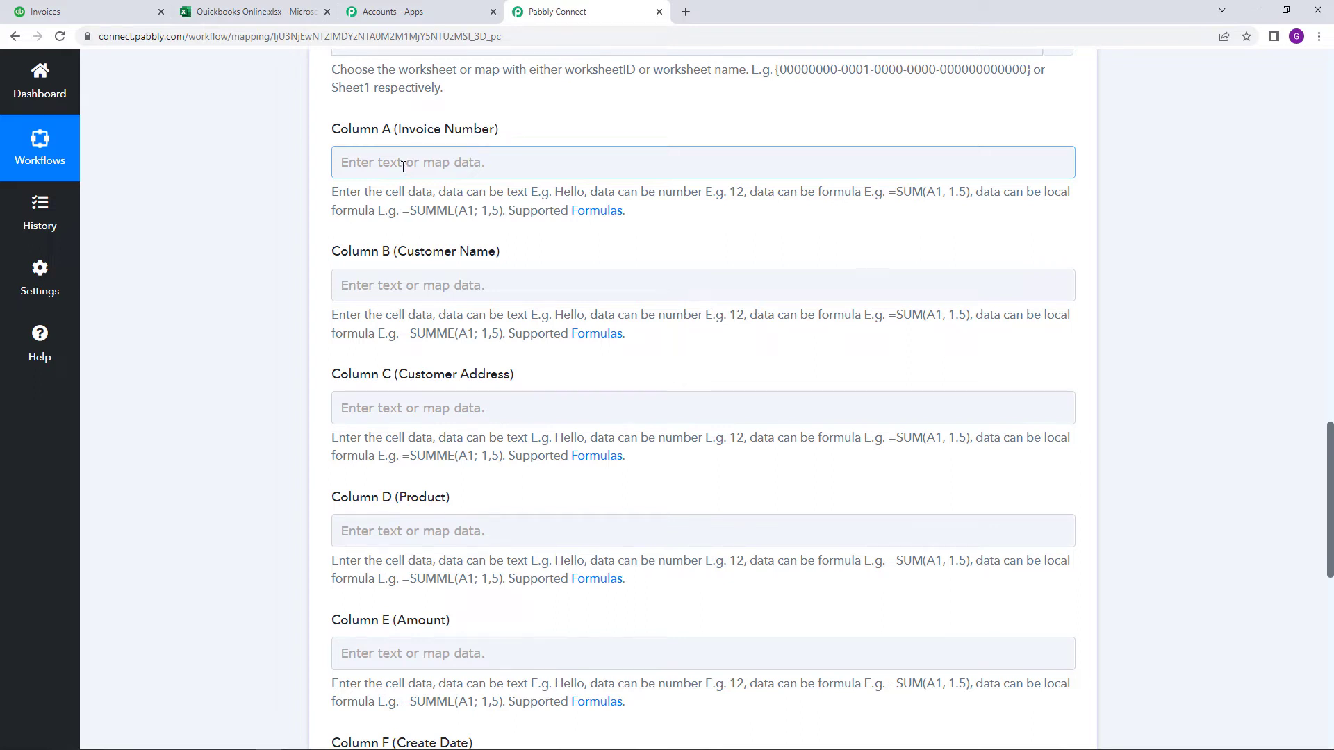
{"action": "left_click", "coordinate": [402, 167]}
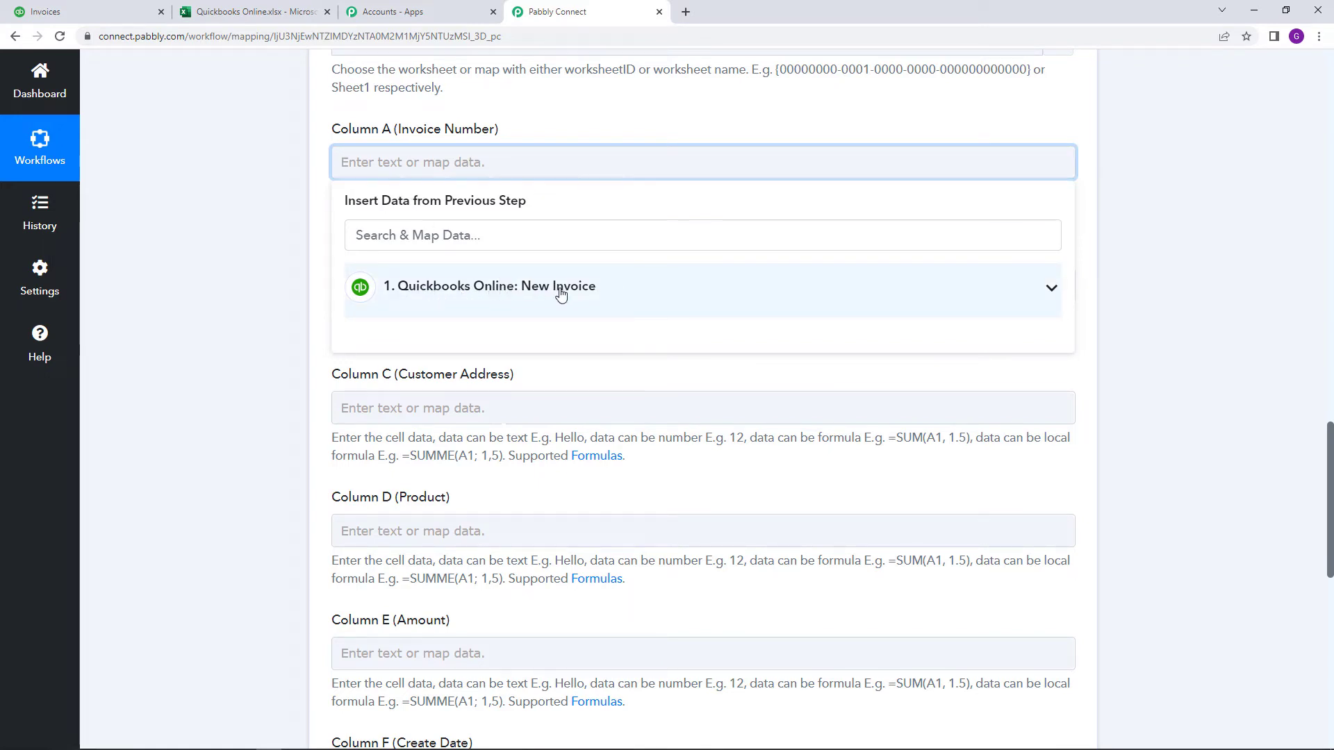
{"action": "left_click", "coordinate": [702, 295]}
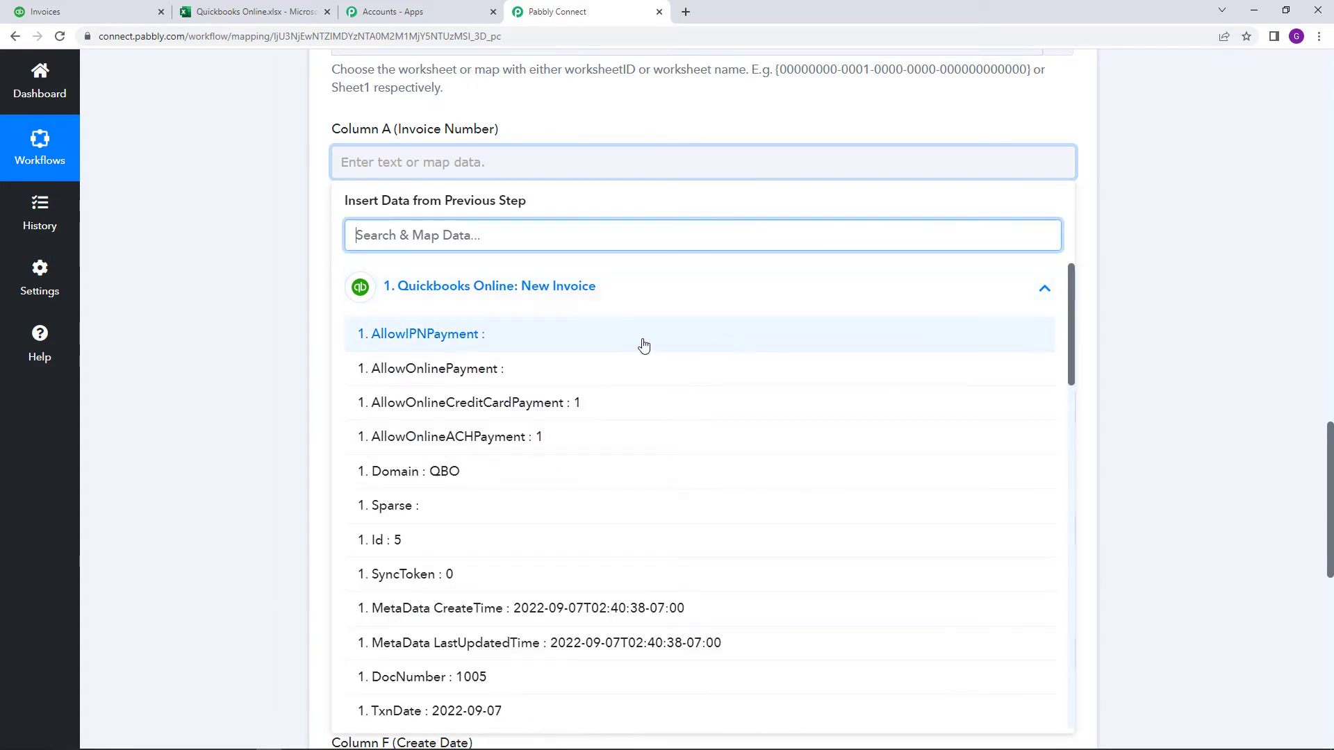
{"action": "scroll", "coordinate": [644, 346], "scroll_direction": "down", "scroll_amount": 5}
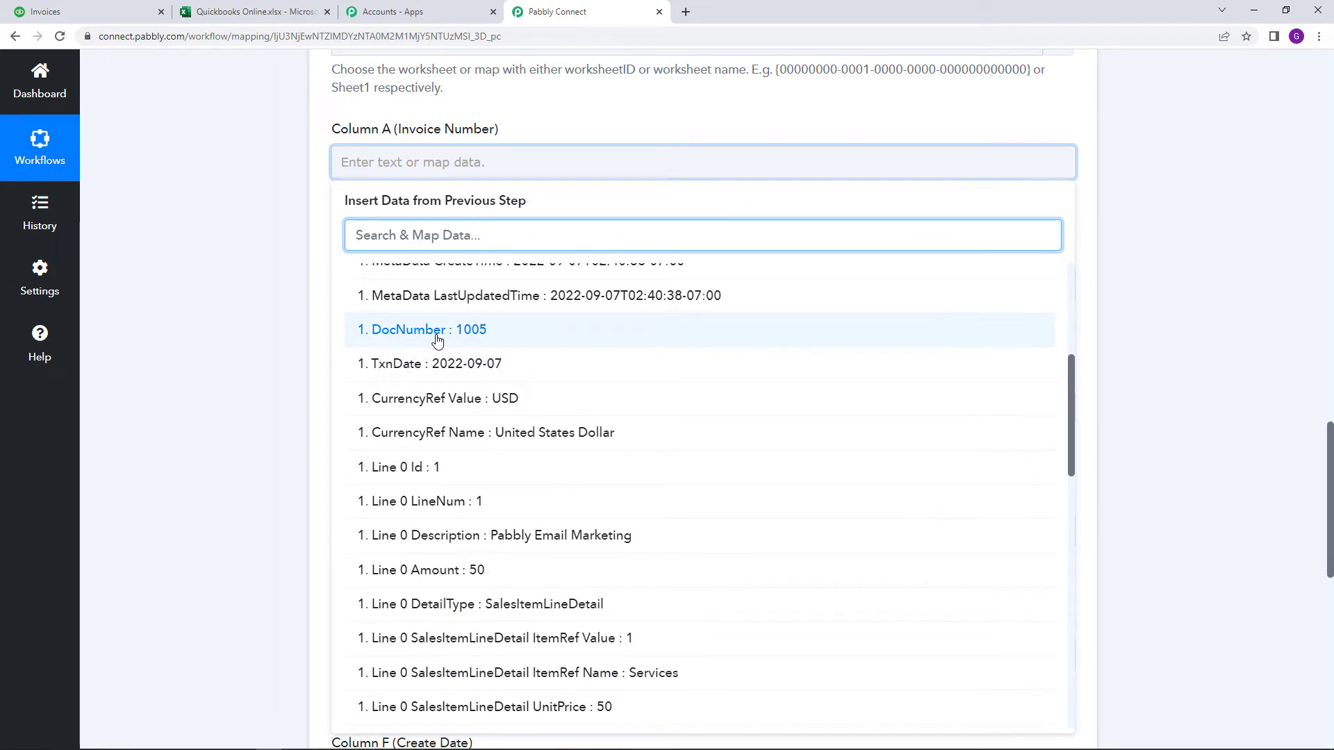
{"action": "left_click", "coordinate": [544, 342]}
{"action": "left_click", "coordinate": [601, 117]}
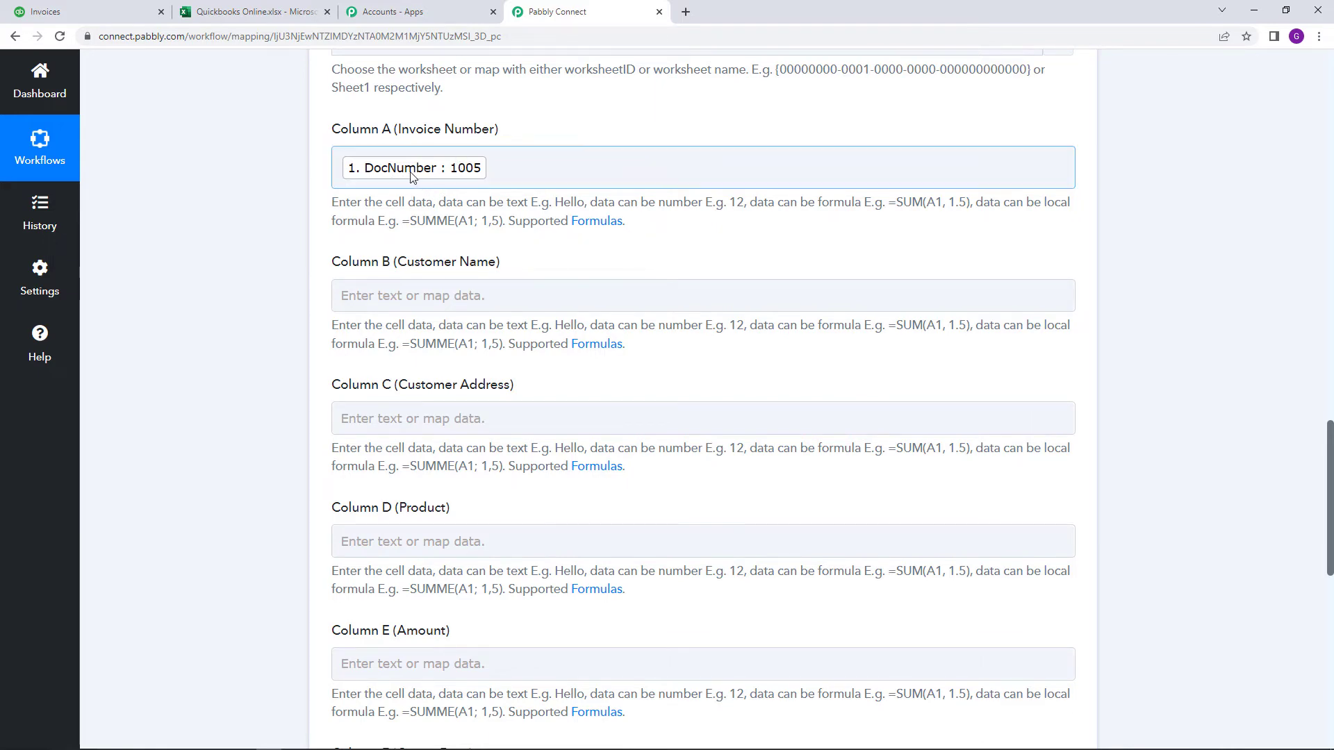
- Review the remaining column fields for customer name, customer address, product, amount, create date and due date
{"action": "scroll", "coordinate": [535, 289], "scroll_direction": "down", "scroll_amount": 2}
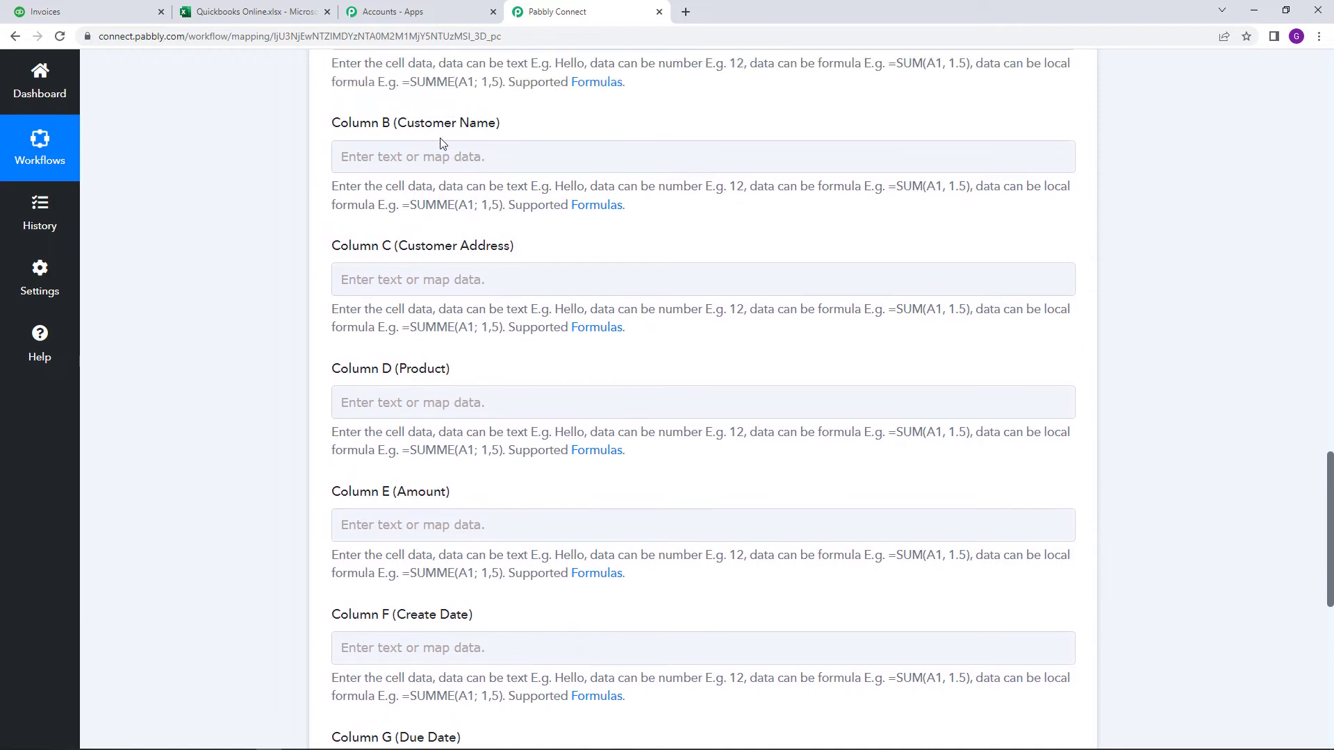
{"action": "left_click", "coordinate": [438, 271]}
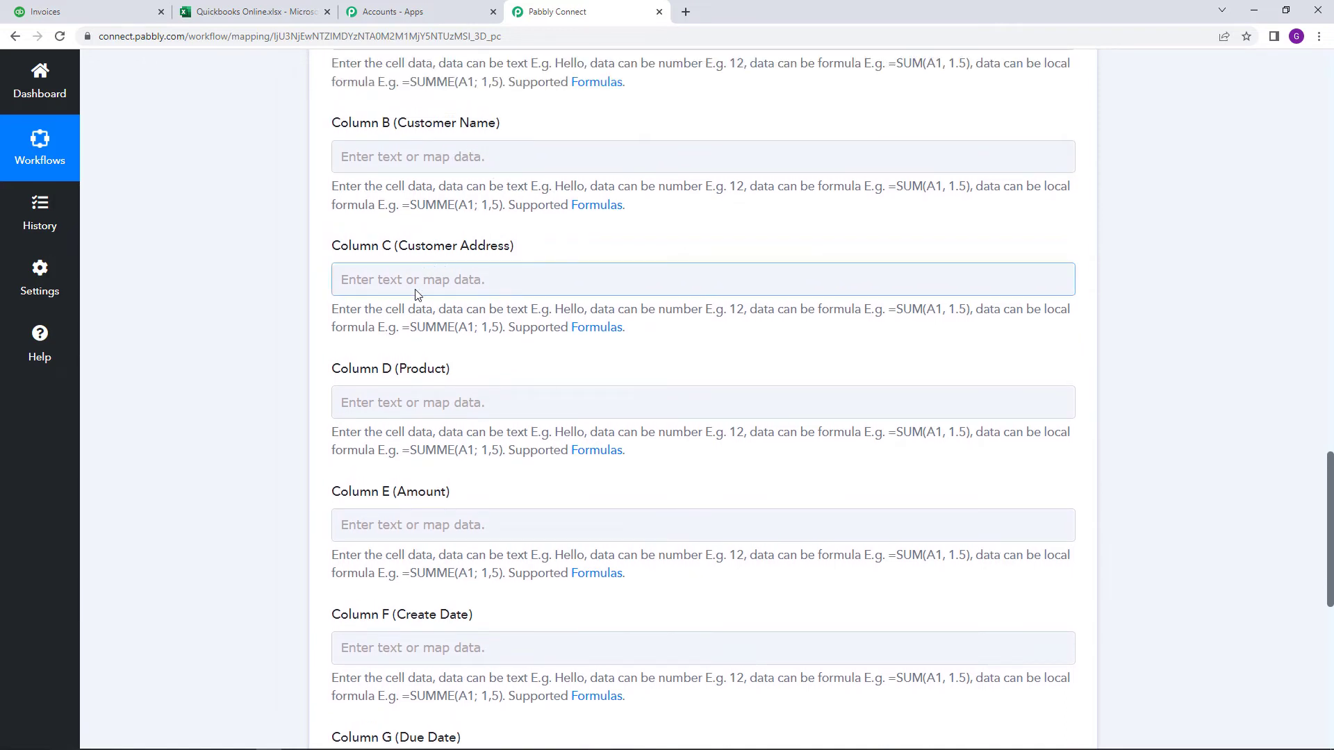
{"action": "scroll", "coordinate": [418, 299], "scroll_direction": "down", "scroll_amount": 1}
{"action": "left_click", "coordinate": [454, 320]}
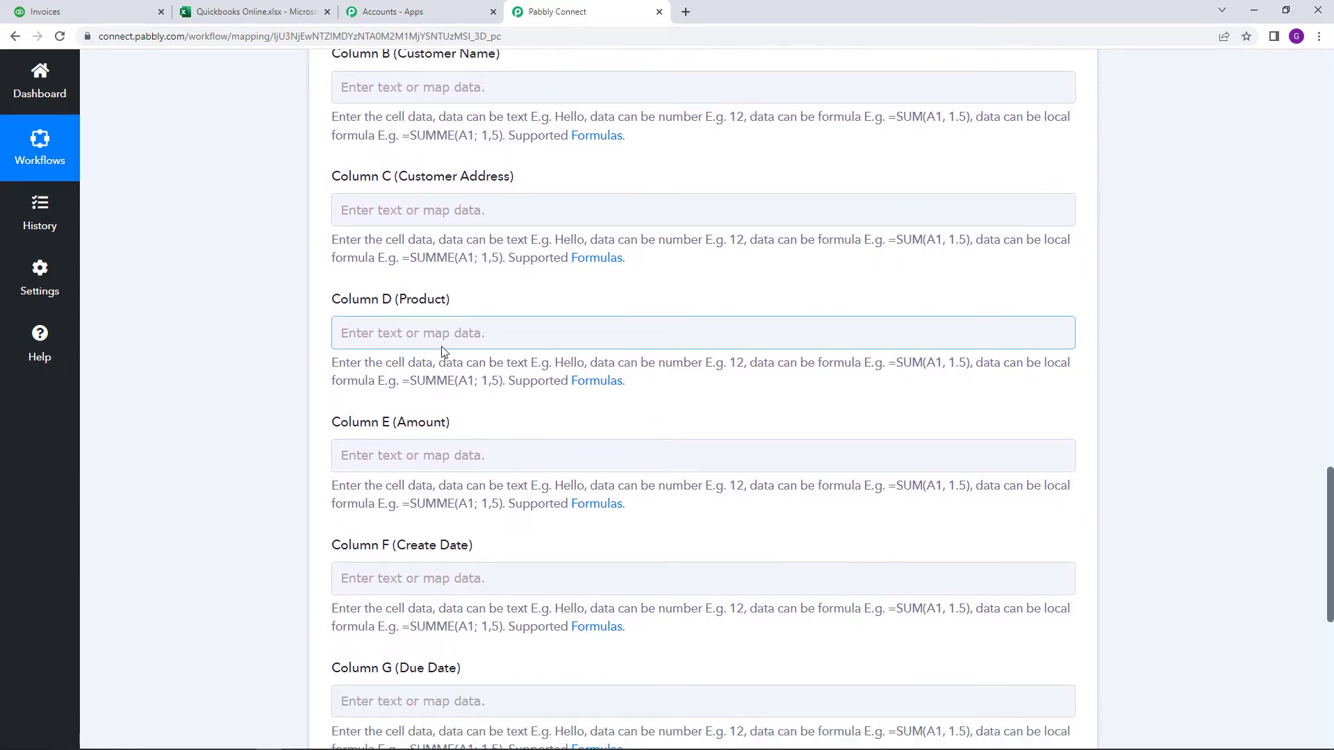
{"action": "scroll", "coordinate": [424, 361], "scroll_direction": "down", "scroll_amount": 1}
{"action": "left_click", "coordinate": [408, 398]}
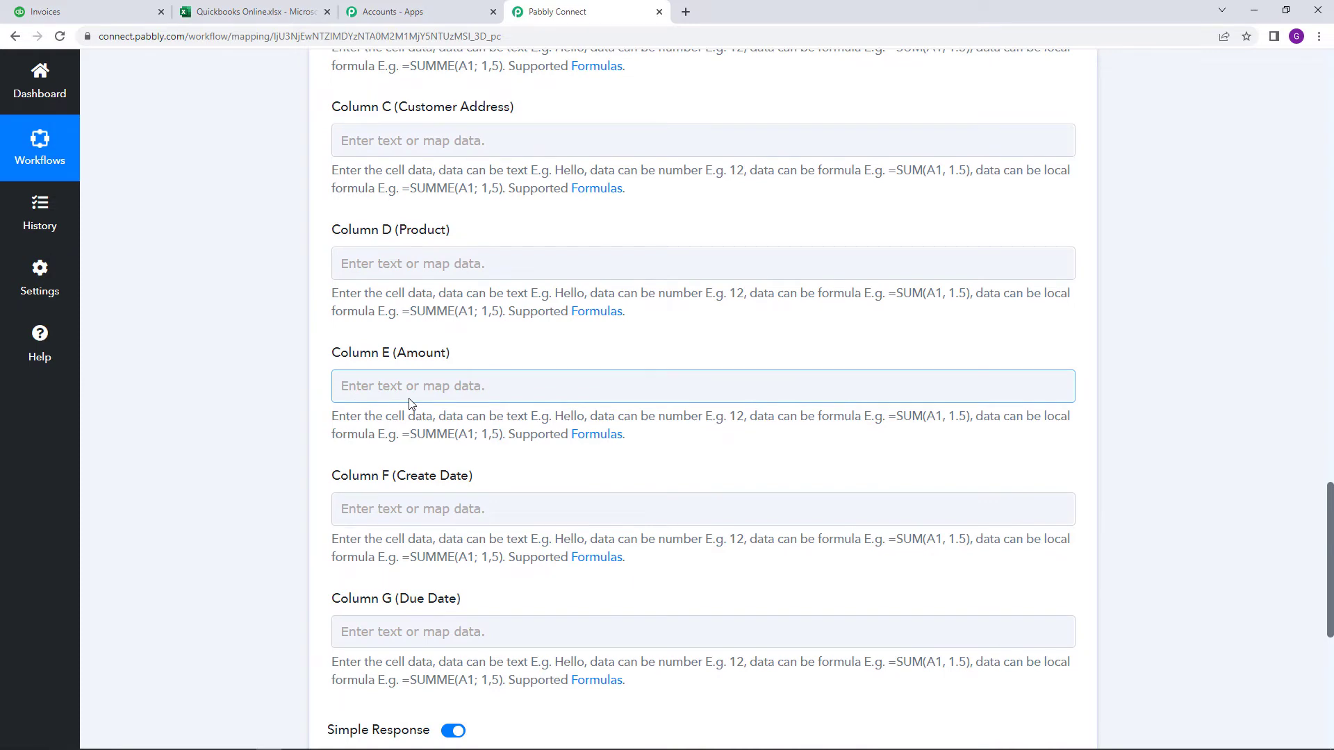
{"action": "left_click", "coordinate": [404, 497]}
{"action": "left_click", "coordinate": [439, 629]}
{"action": "scroll", "coordinate": [446, 609], "scroll_direction": "up", "scroll_amount": 7}
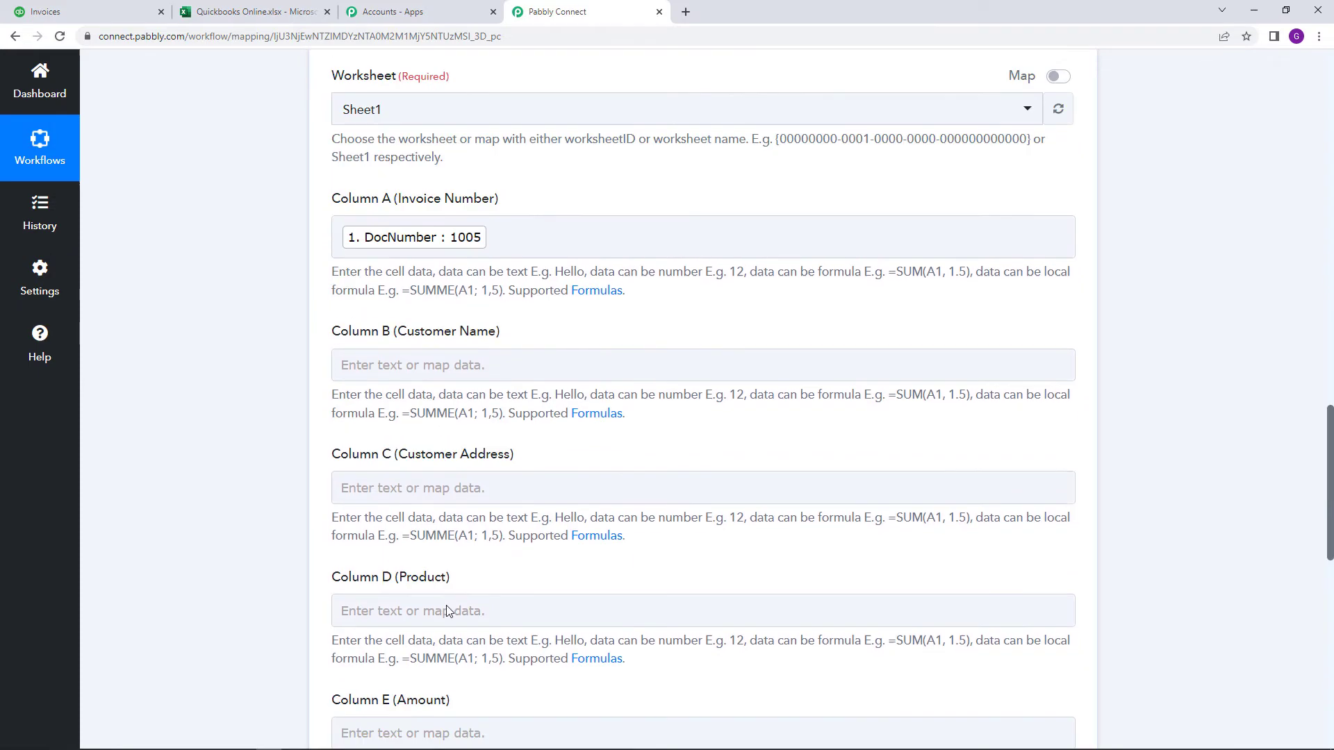
{"action": "scroll", "coordinate": [449, 384], "scroll_direction": "down", "scroll_amount": 1}
{"action": "scroll", "coordinate": [449, 383], "scroll_direction": "down", "scroll_amount": 2}
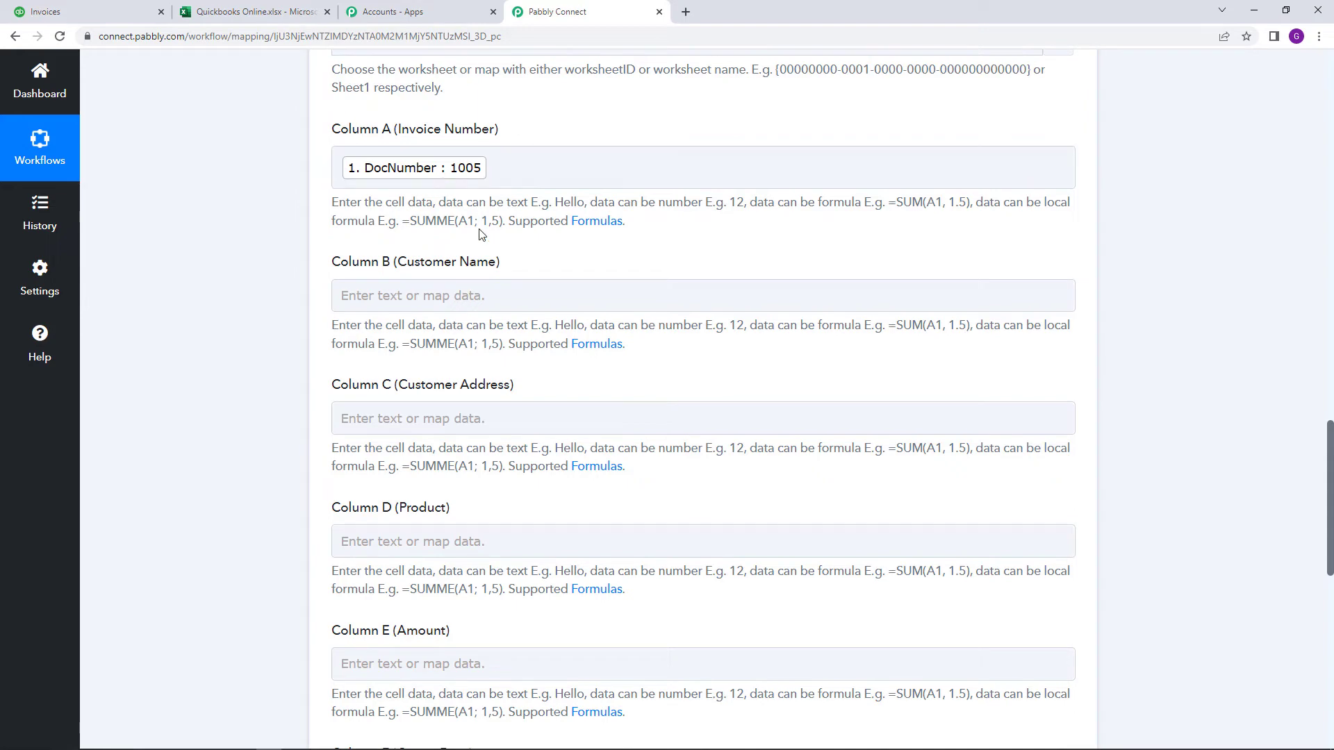
- Map Column B (Customer Name) to CustomerRef Name from the New Invoice trigger data
{"action": "scroll", "coordinate": [480, 233], "scroll_direction": "down", "scroll_amount": 2}
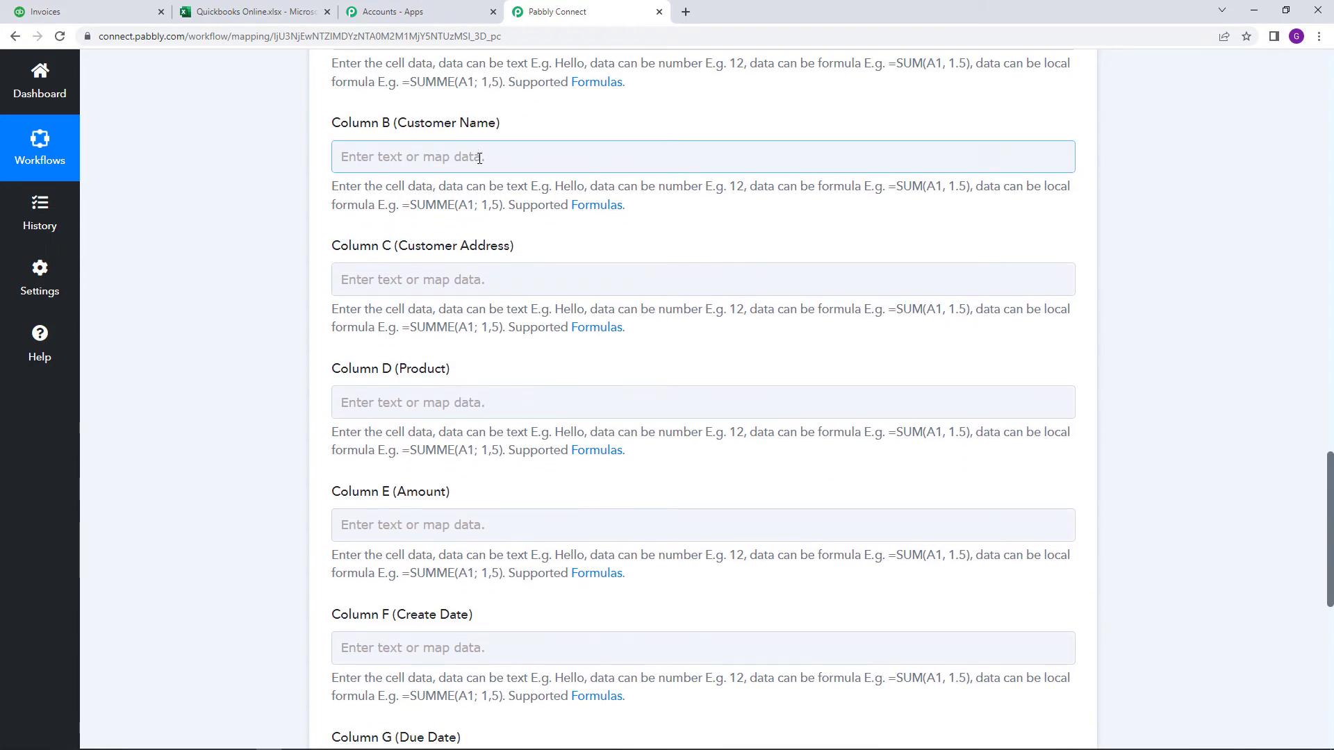
{"action": "left_click", "coordinate": [479, 158]}
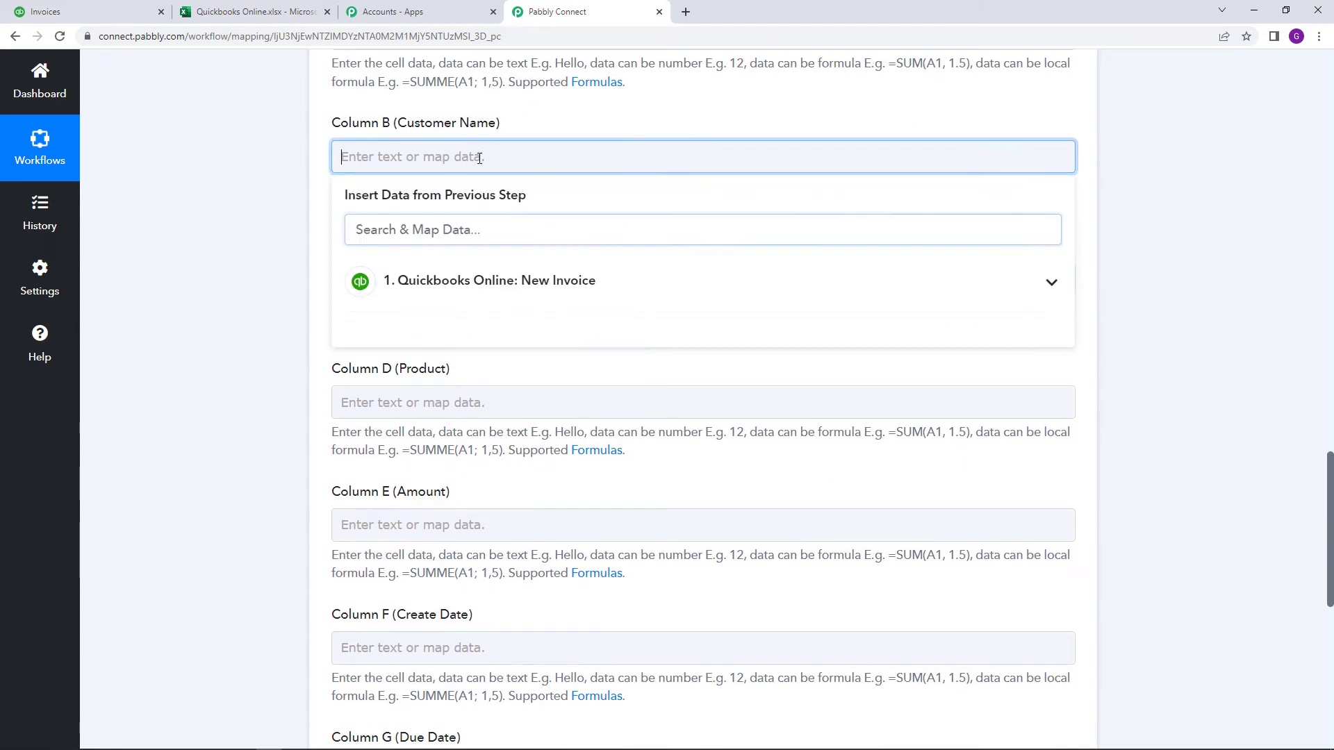
{"action": "left_click", "coordinate": [602, 274]}
{"action": "scroll", "coordinate": [685, 437], "scroll_direction": "down", "scroll_amount": 6}
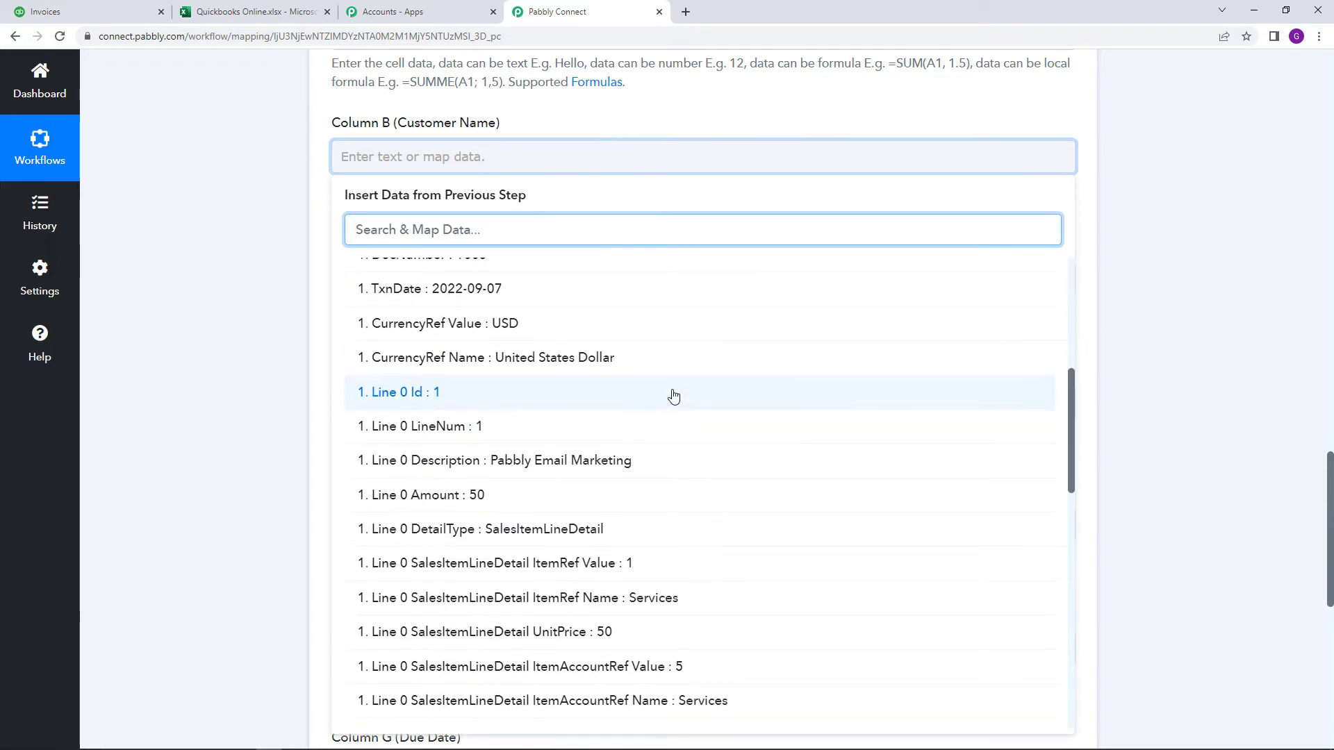
{"action": "scroll", "coordinate": [673, 396], "scroll_direction": "down", "scroll_amount": 2}
{"action": "scroll", "coordinate": [626, 365], "scroll_direction": "down", "scroll_amount": 3}
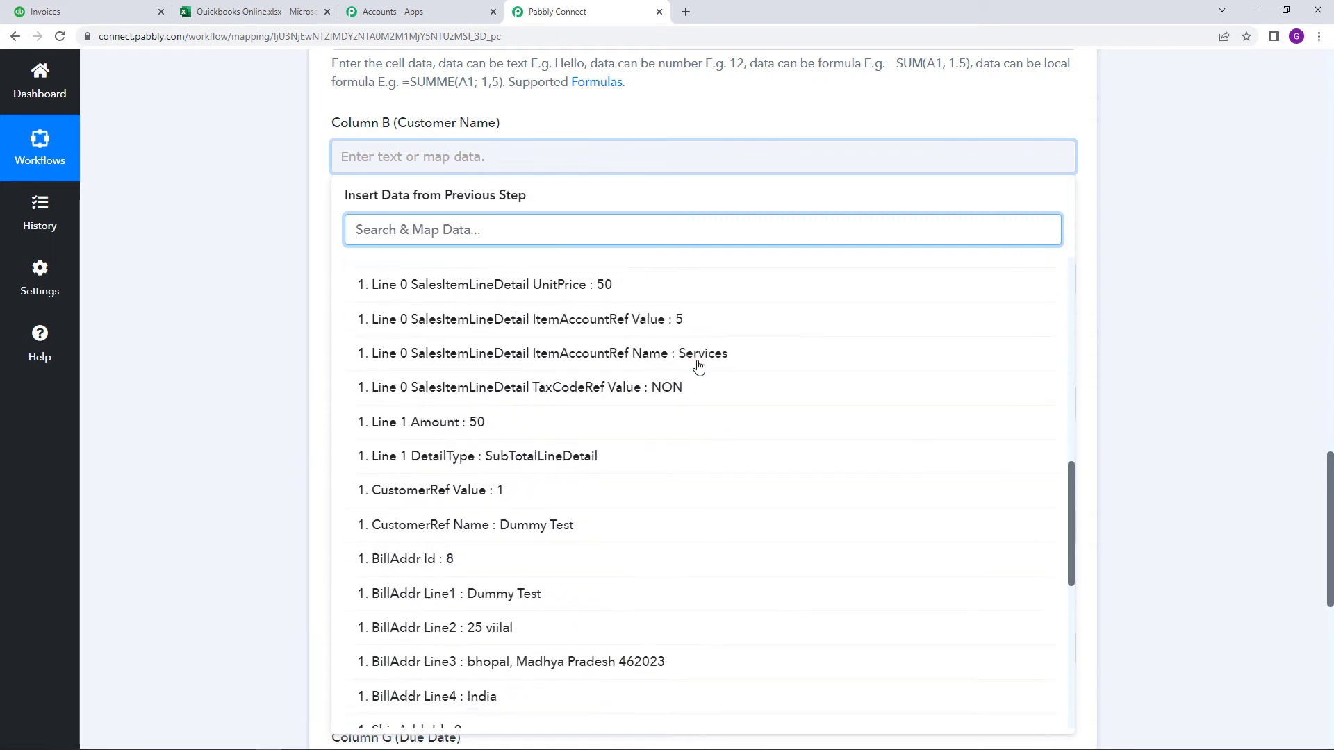
{"action": "scroll", "coordinate": [613, 390], "scroll_direction": "down", "scroll_amount": 2}
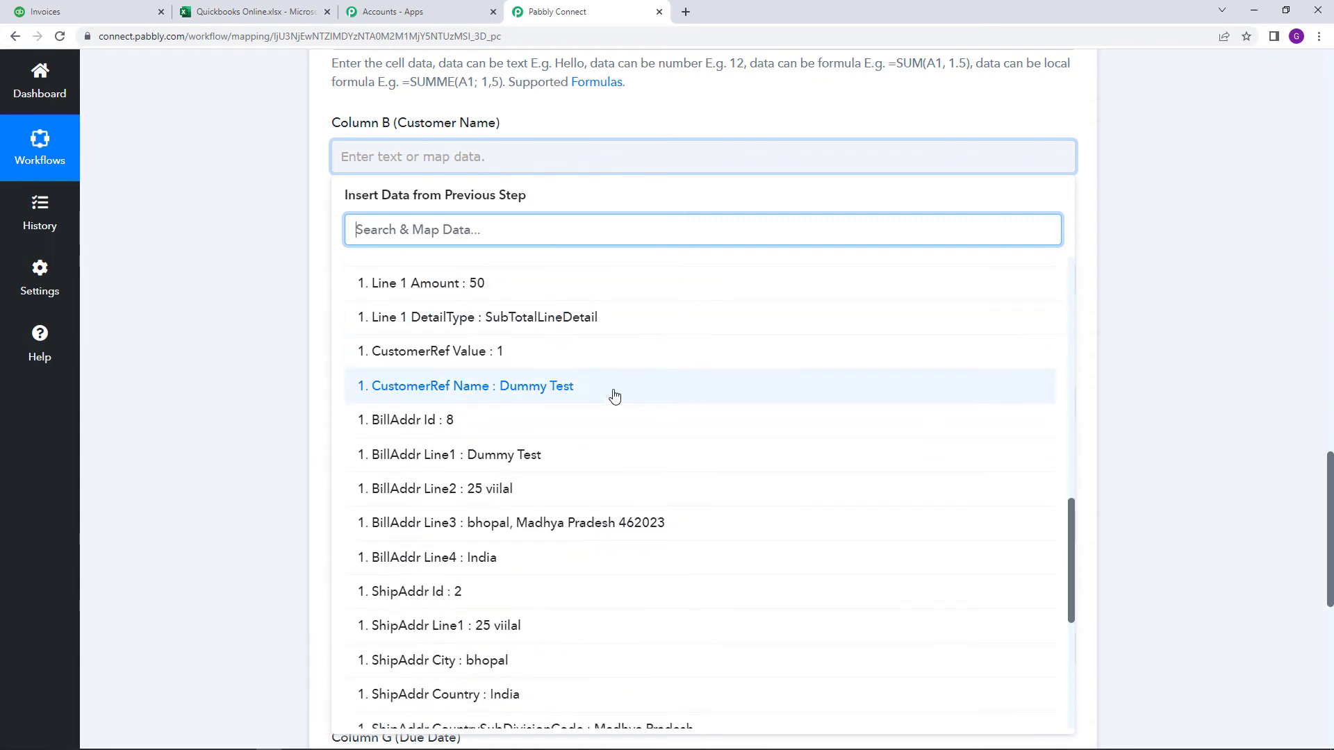
{"action": "left_click", "coordinate": [543, 386]}
{"action": "left_click", "coordinate": [269, 338]}
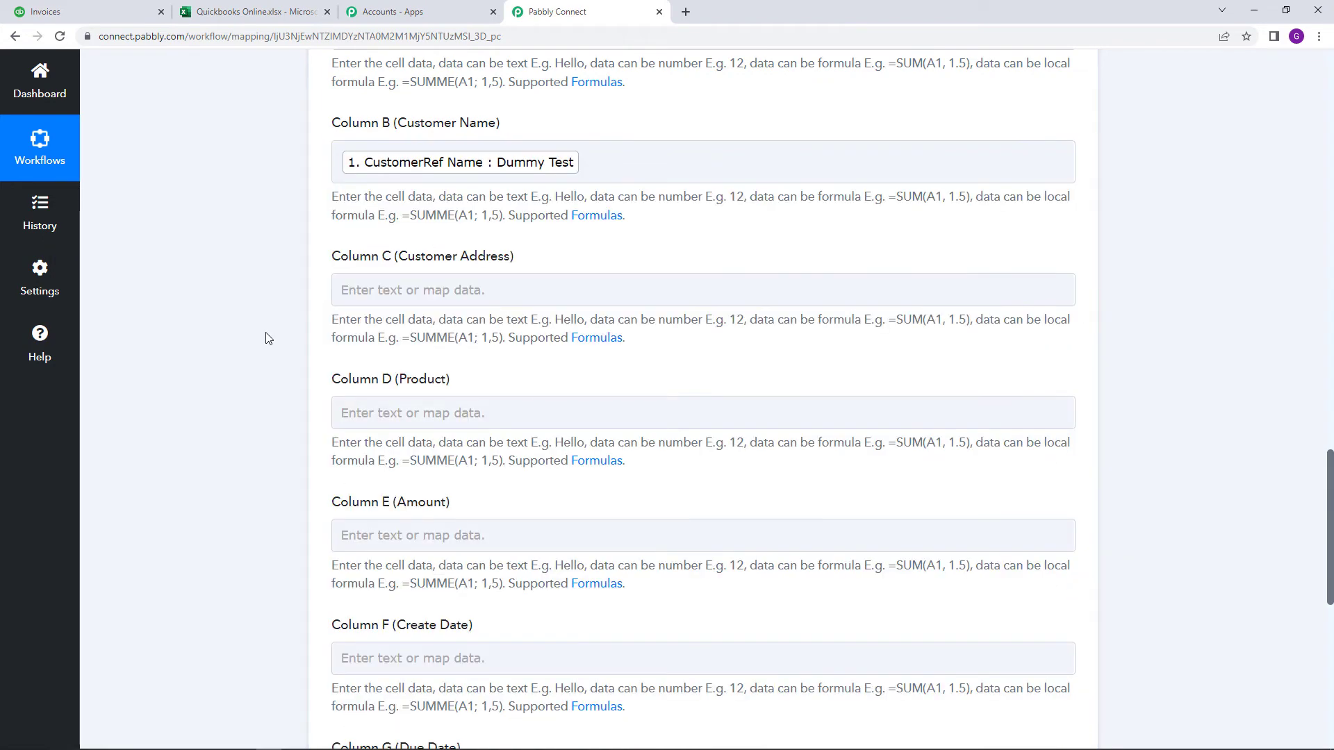
- Map Column C (Customer Address) to BillAddr Line1 from the New Invoice trigger data
{"action": "left_click", "coordinate": [410, 289]}
{"action": "left_click", "coordinate": [656, 413]}
{"action": "scroll", "coordinate": [628, 486], "scroll_direction": "down", "scroll_amount": 9}
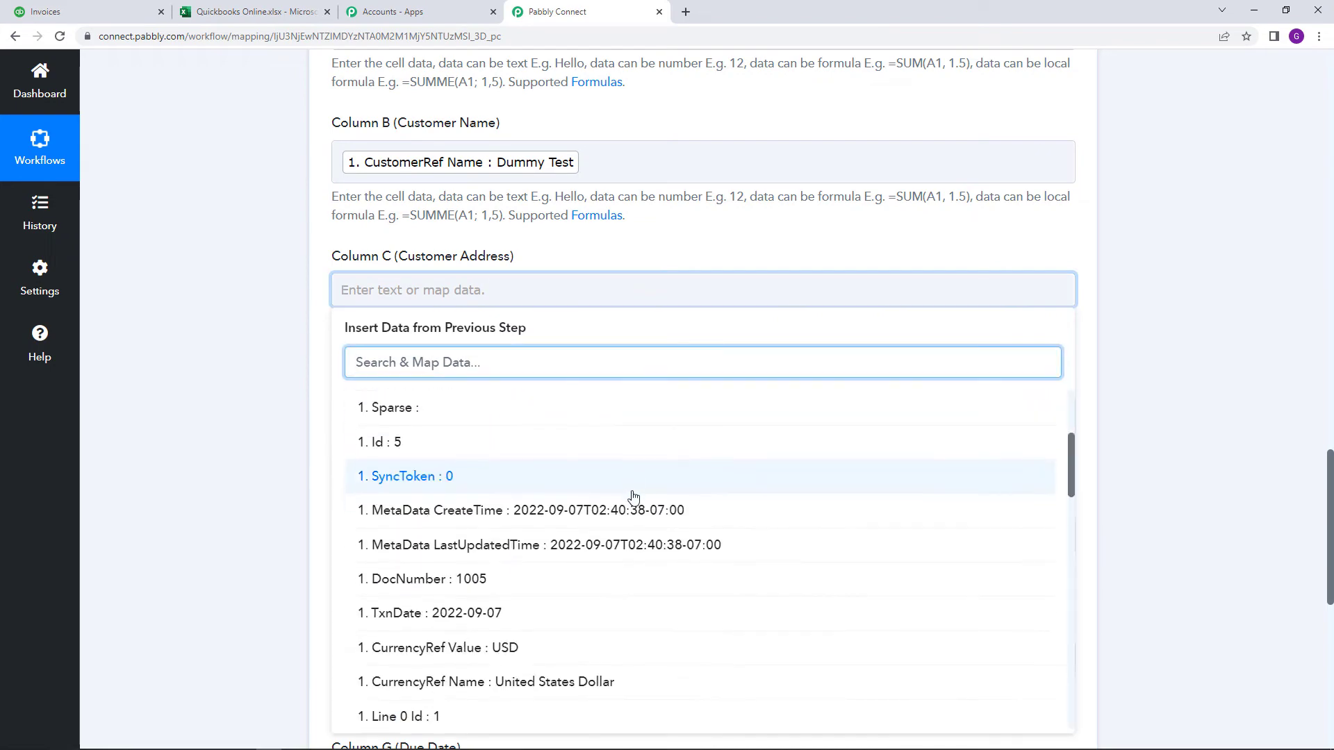
{"action": "scroll", "coordinate": [632, 495], "scroll_direction": "down", "scroll_amount": 7}
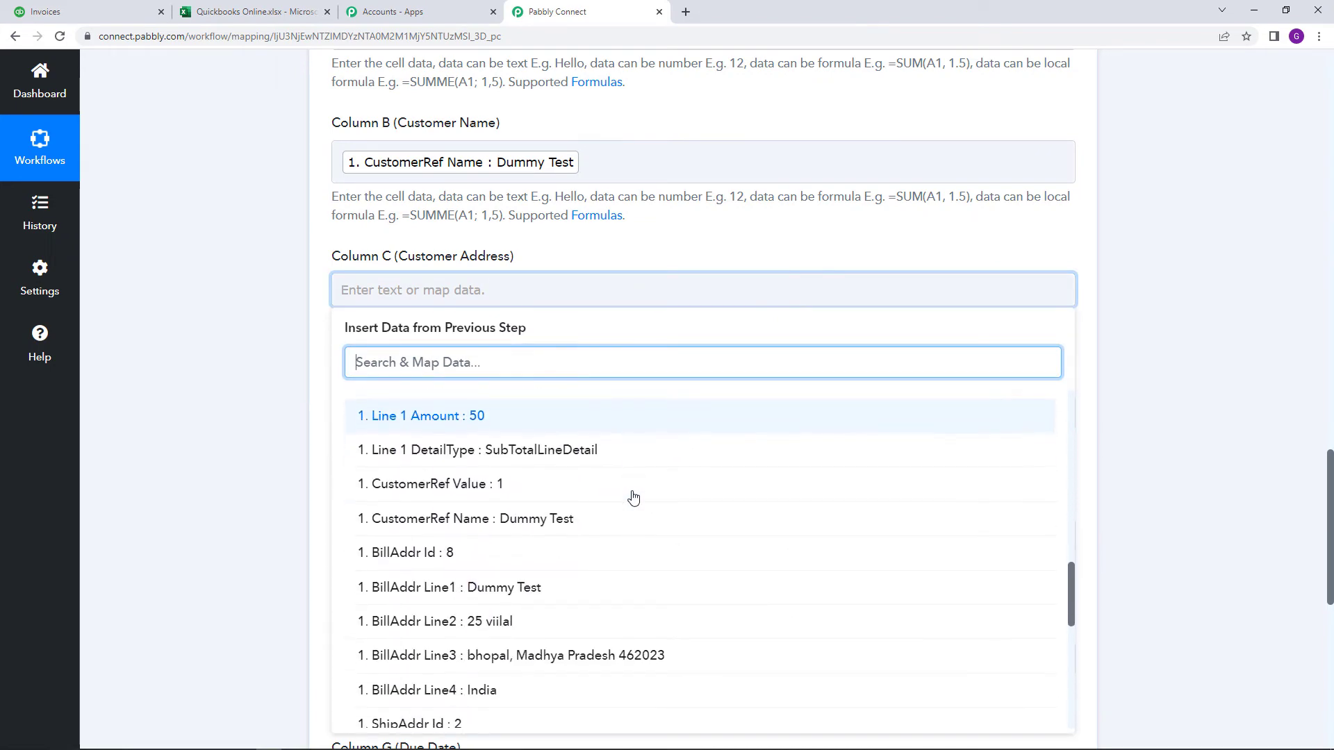
{"action": "left_click", "coordinate": [605, 513]}
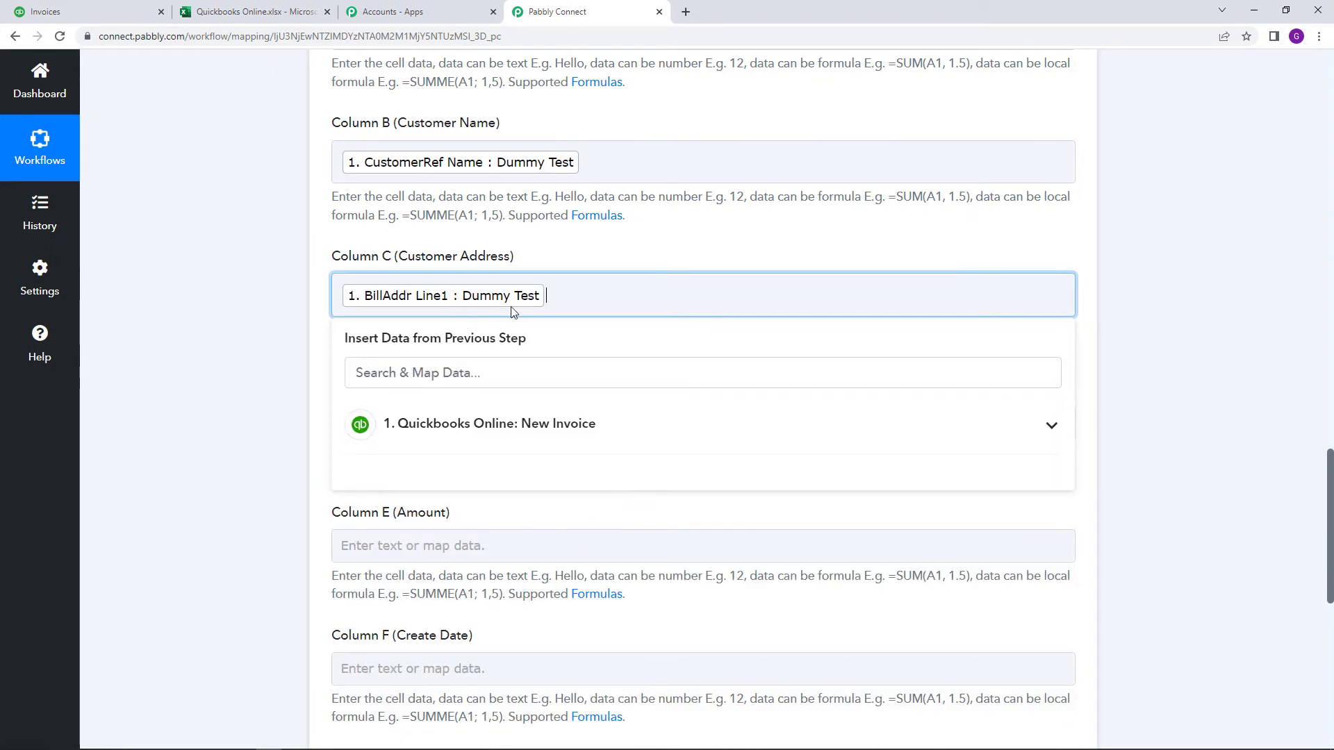
- Append BillAddr Line2 and BillAddr Line3 to the Column C (Customer Address) mapping
{"action": "left_click", "coordinate": [584, 438]}
{"action": "scroll", "coordinate": [577, 504], "scroll_direction": "down", "scroll_amount": 9}
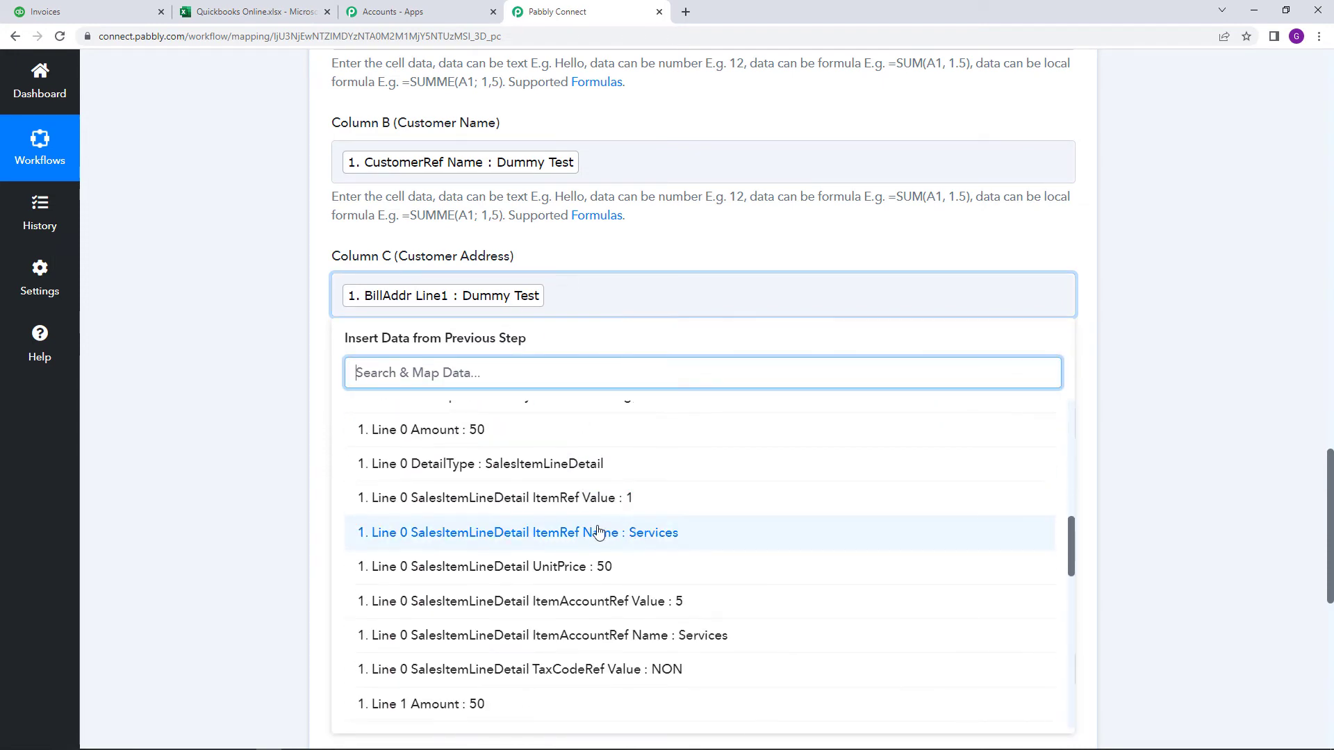
{"action": "scroll", "coordinate": [632, 564], "scroll_direction": "down", "scroll_amount": 6}
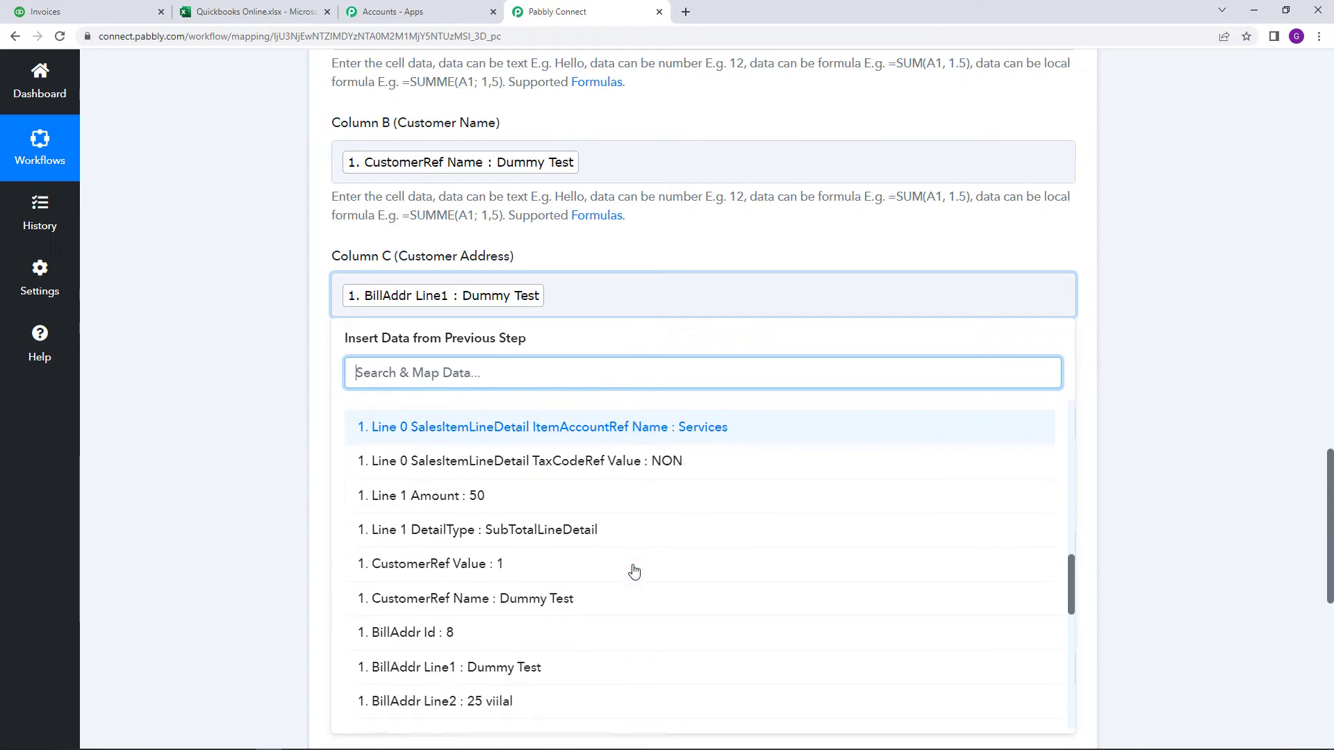
{"action": "left_click", "coordinate": [531, 493]}
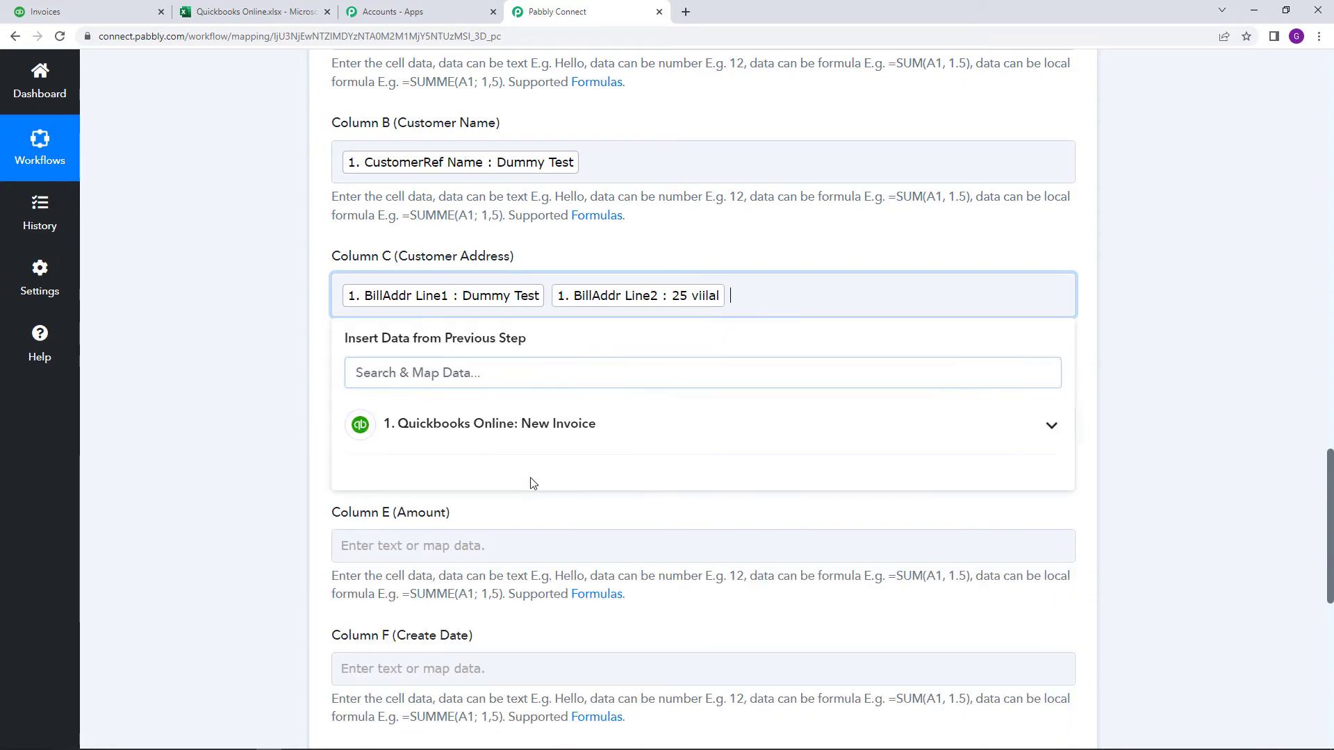
{"action": "left_click", "coordinate": [583, 423]}
{"action": "scroll", "coordinate": [610, 530], "scroll_direction": "down", "scroll_amount": 8}
{"action": "scroll", "coordinate": [613, 530], "scroll_direction": "down", "scroll_amount": 7}
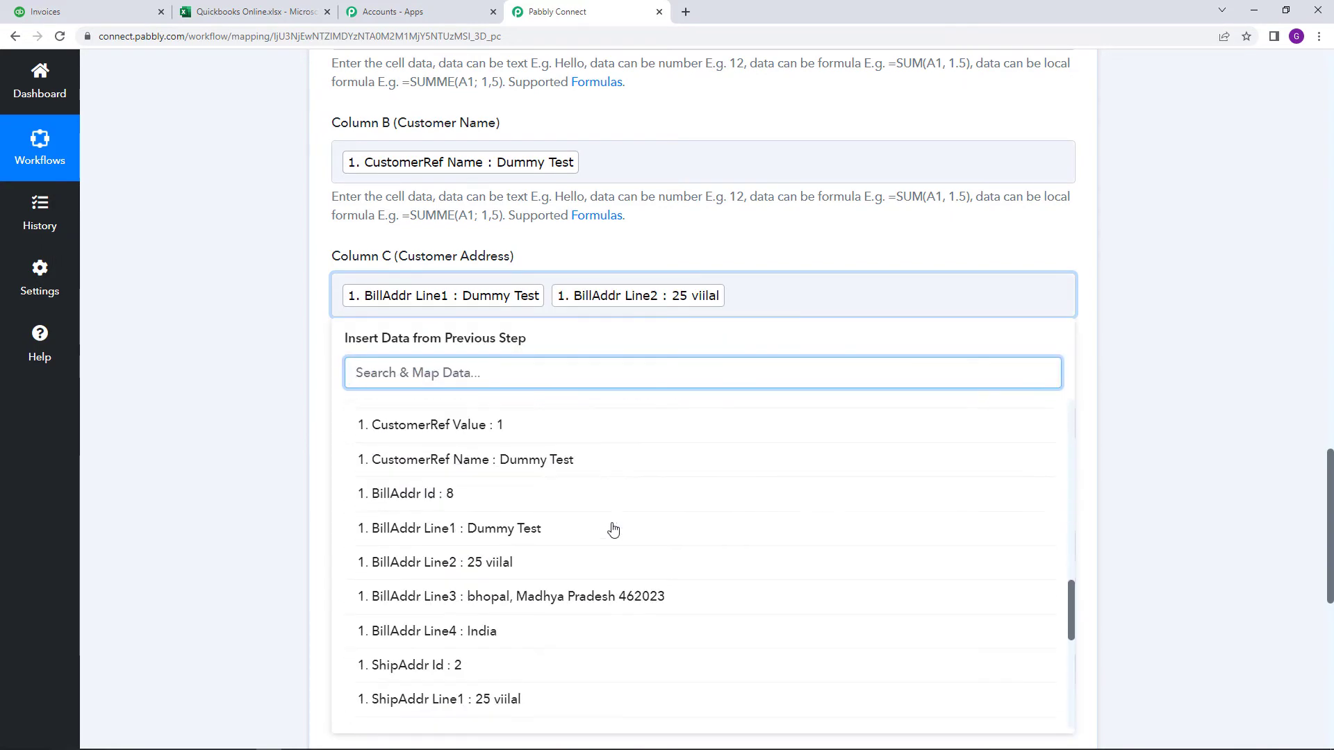
{"action": "left_click", "coordinate": [613, 528]}
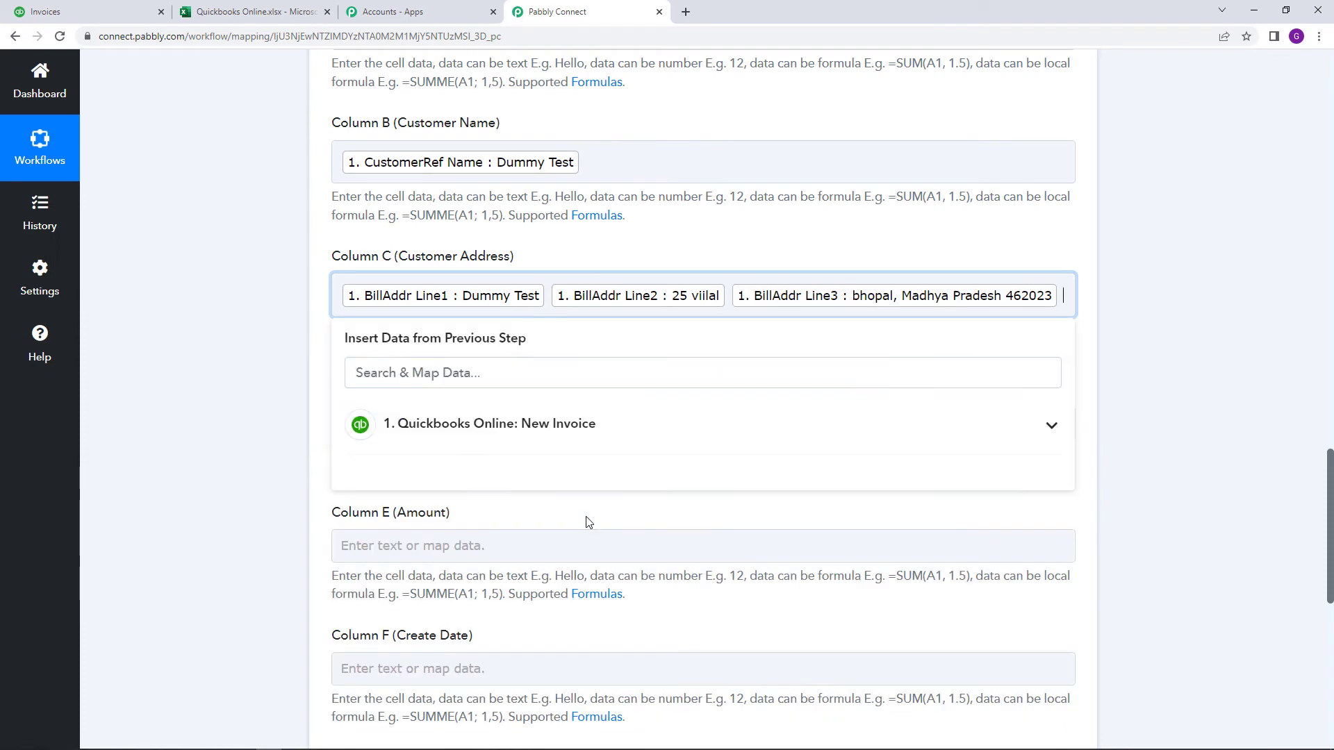
- Append BillAddr Line4 from the New Invoice data to the Column C (Customer Address) mapping
{"action": "left_click", "coordinate": [628, 423]}
{"action": "scroll", "coordinate": [589, 526], "scroll_direction": "down", "scroll_amount": 8}
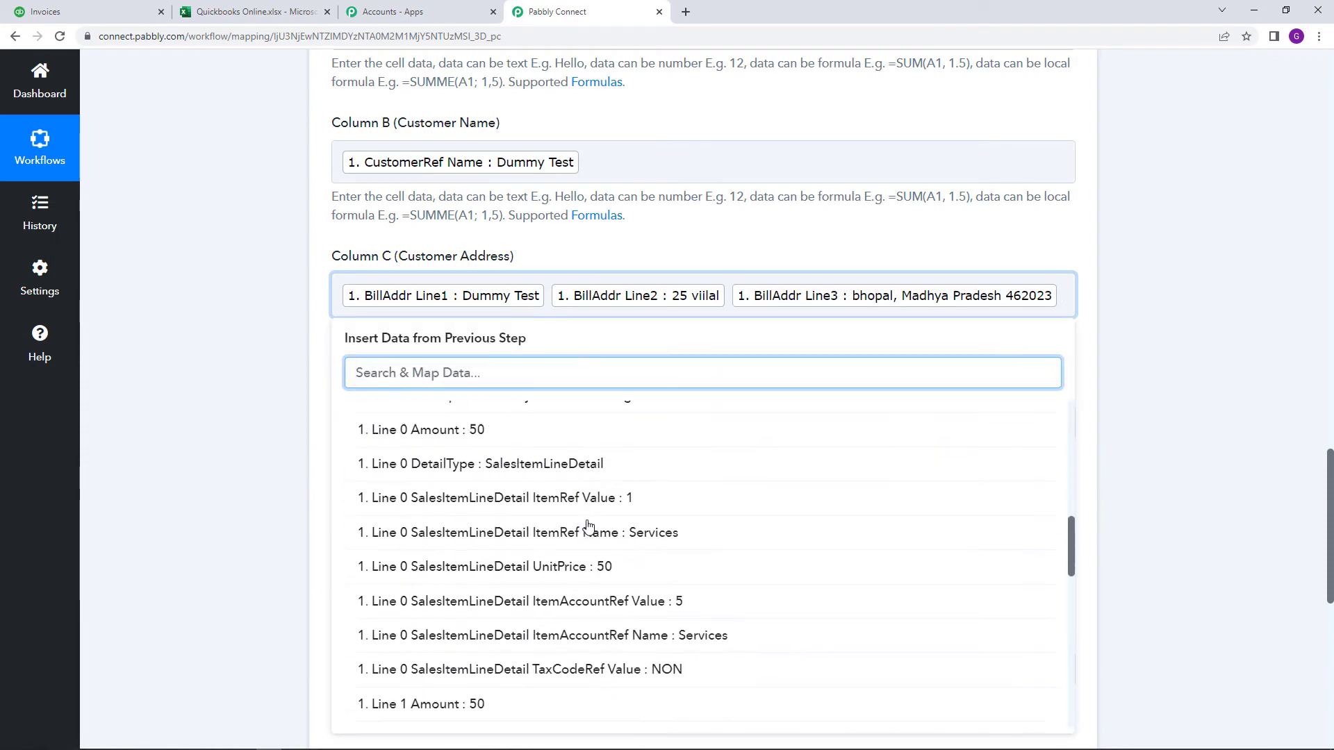
{"action": "scroll", "coordinate": [588, 526], "scroll_direction": "down", "scroll_amount": 3}
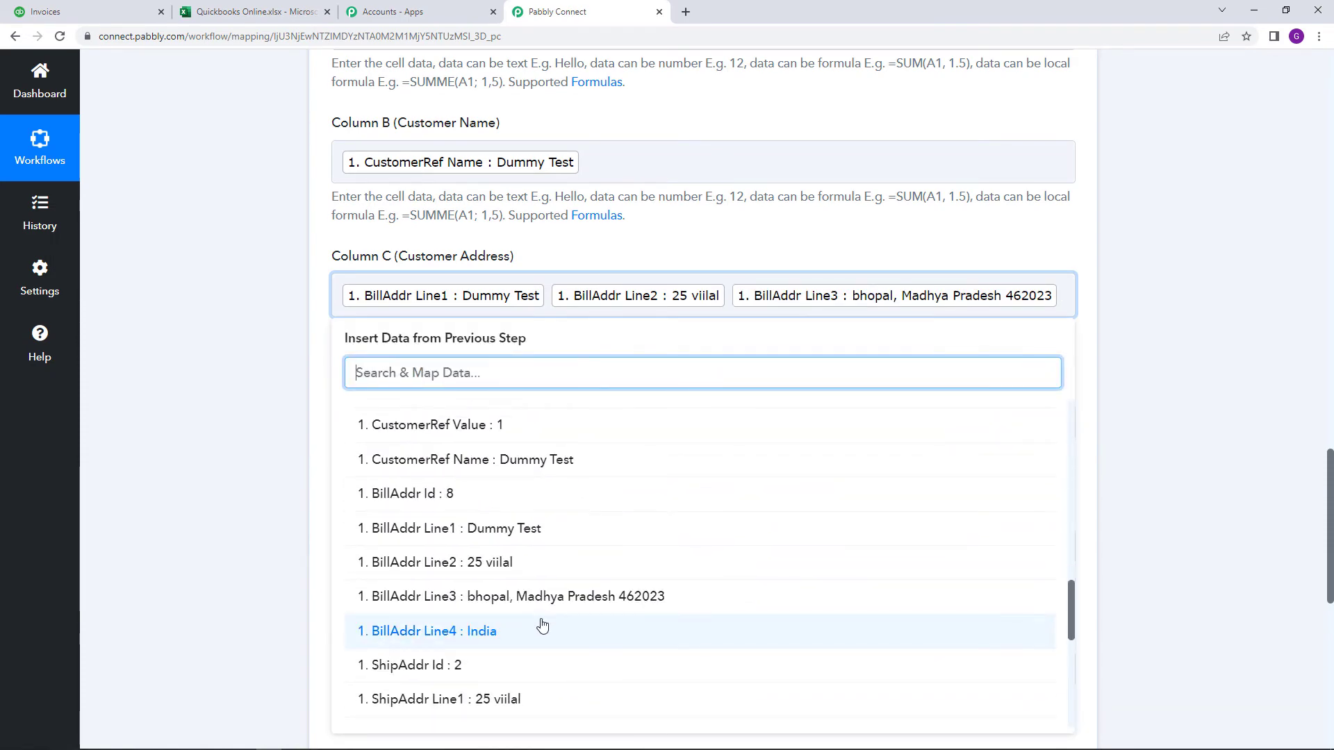
{"action": "left_click", "coordinate": [543, 626]}
{"action": "left_click", "coordinate": [179, 446]}
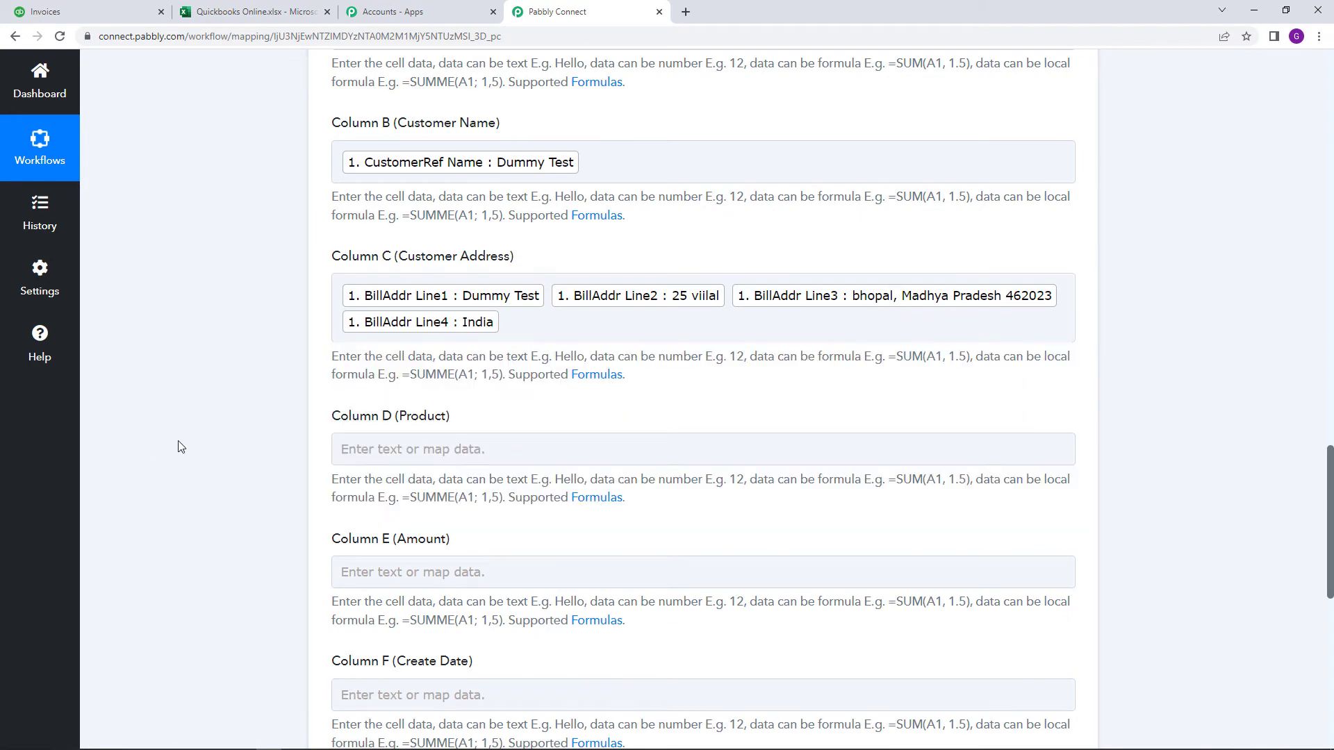
- Map Column D (Product) to Line 0 Description from the New Invoice trigger data
{"action": "left_click", "coordinate": [491, 455]}
{"action": "left_click", "coordinate": [566, 444]}
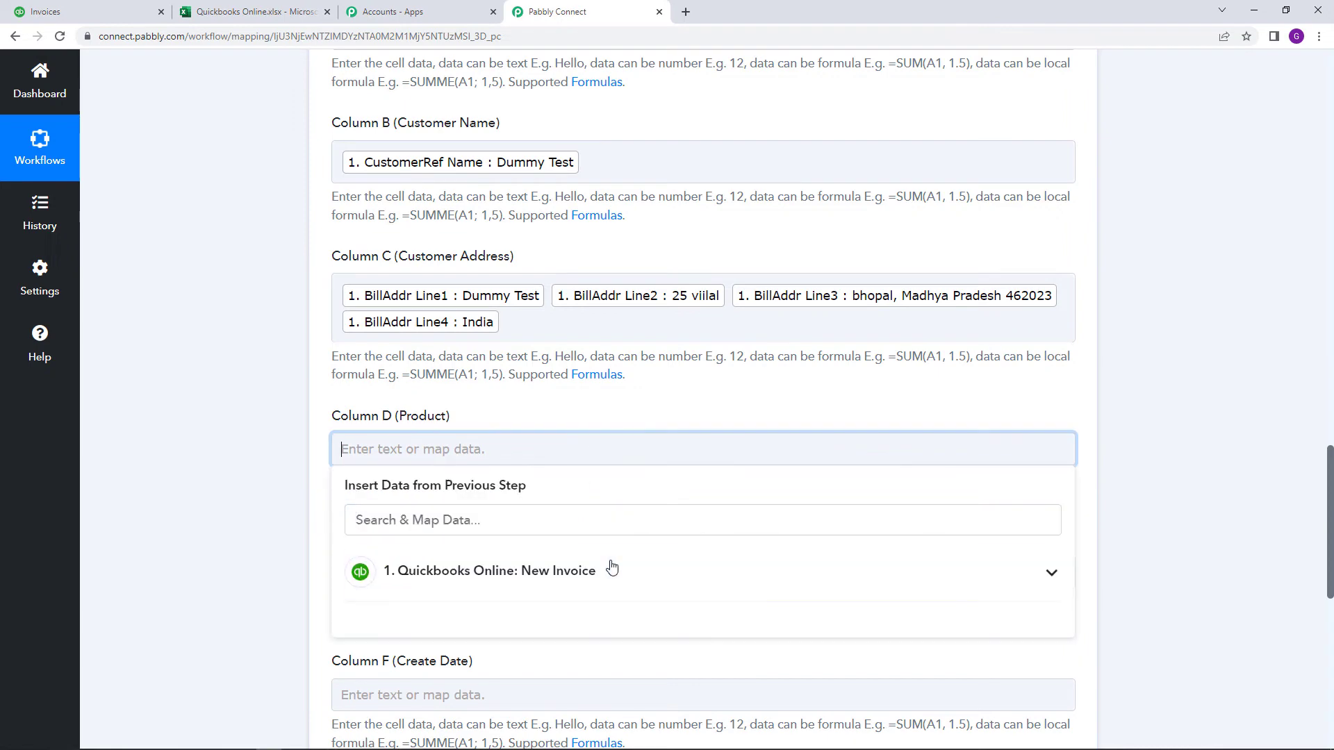
{"action": "left_click", "coordinate": [611, 568]}
{"action": "scroll", "coordinate": [948, 620], "scroll_direction": "down", "scroll_amount": 2}
{"action": "scroll", "coordinate": [902, 512], "scroll_direction": "down", "scroll_amount": 5}
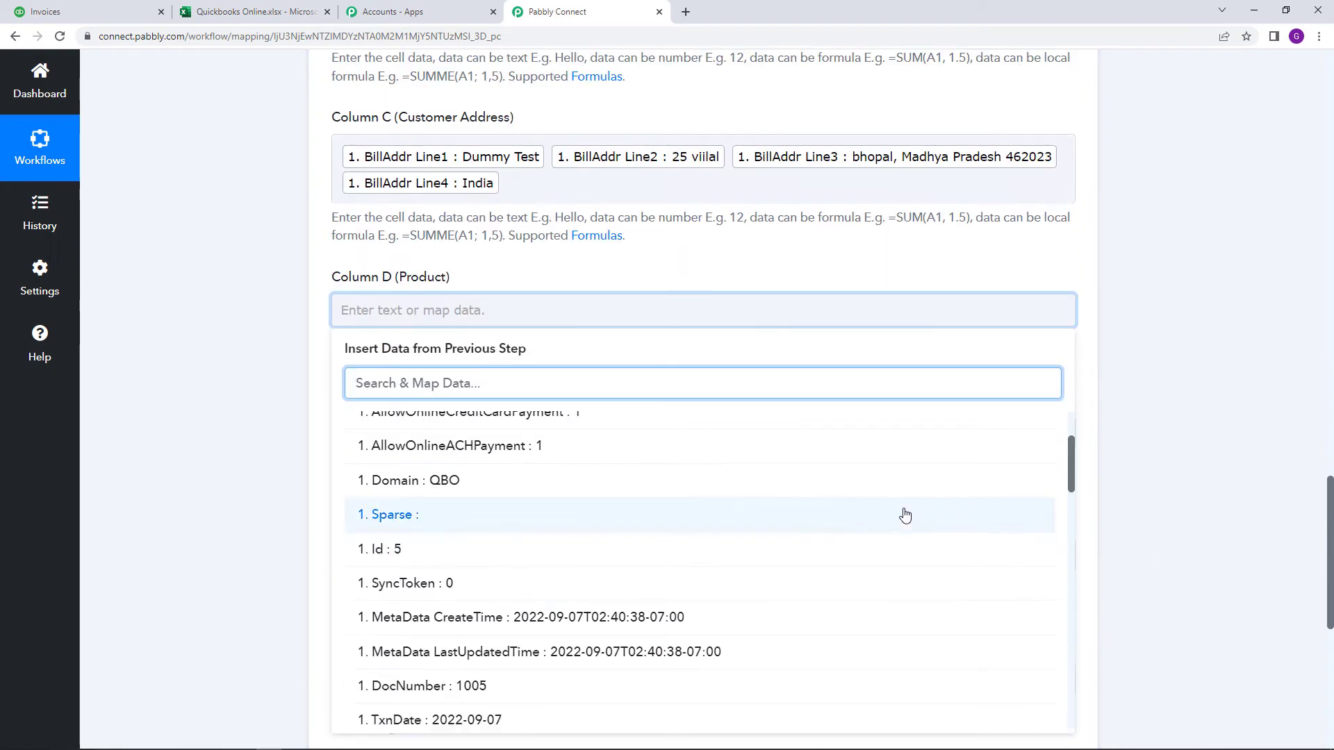
{"action": "scroll", "coordinate": [879, 505], "scroll_direction": "down", "scroll_amount": 3}
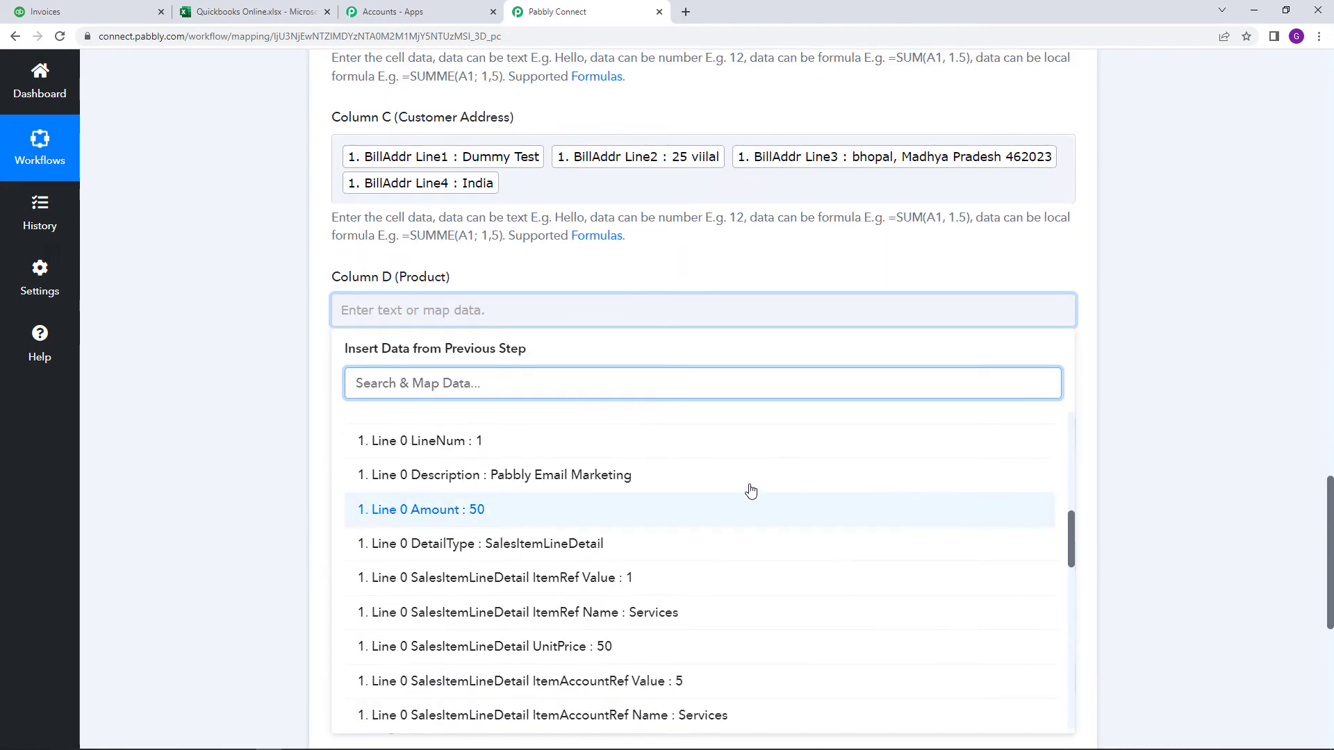
{"action": "left_click", "coordinate": [669, 475]}
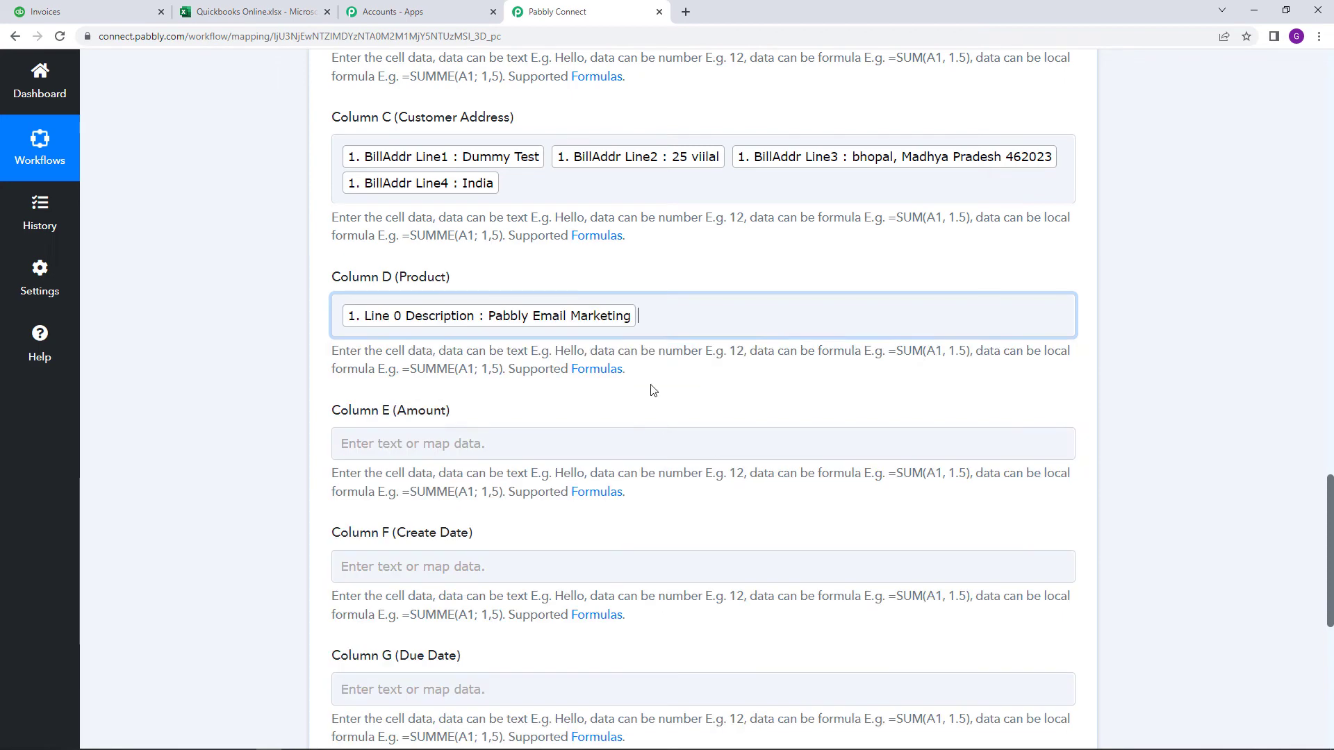
- Map Column E (Amount) to Line 0 Amount from the New Invoice trigger data
{"action": "left_click", "coordinate": [579, 456]}
{"action": "left_click", "coordinate": [635, 565]}
{"action": "scroll", "coordinate": [1211, 586], "scroll_direction": "down", "scroll_amount": 2}
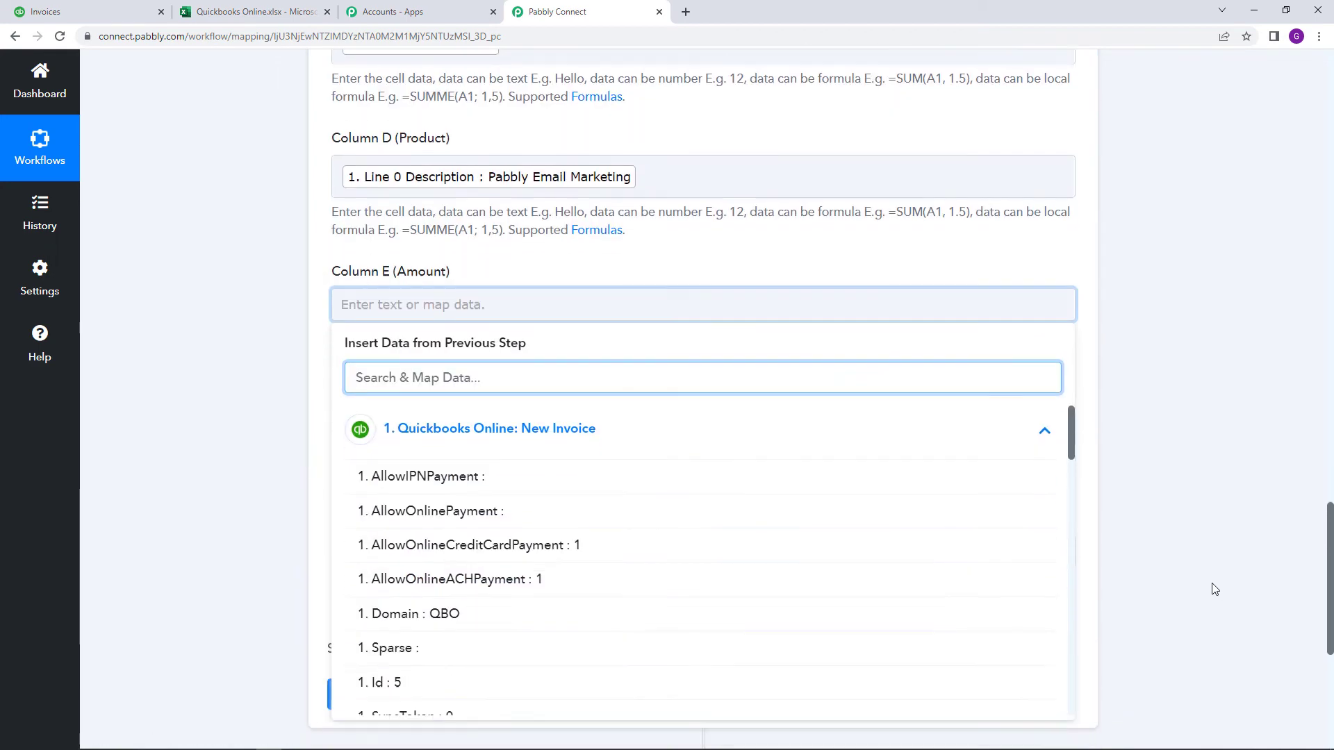
{"action": "scroll", "coordinate": [836, 550], "scroll_direction": "down", "scroll_amount": 1}
{"action": "scroll", "coordinate": [835, 550], "scroll_direction": "down", "scroll_amount": 7}
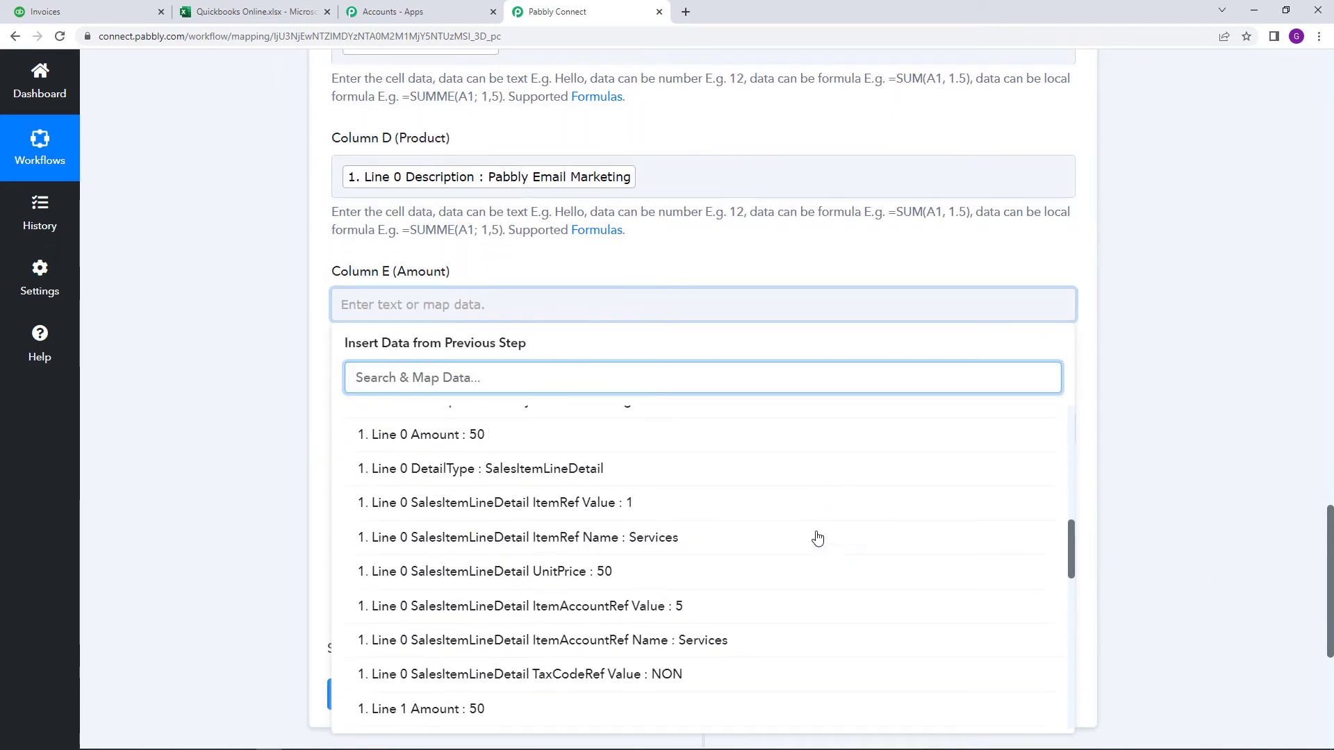
{"action": "left_click", "coordinate": [598, 434]}
- Map Column F (Create Date) to TxnDate from the New Invoice trigger data
{"action": "scroll", "coordinate": [696, 292], "scroll_direction": "down", "scroll_amount": 2}
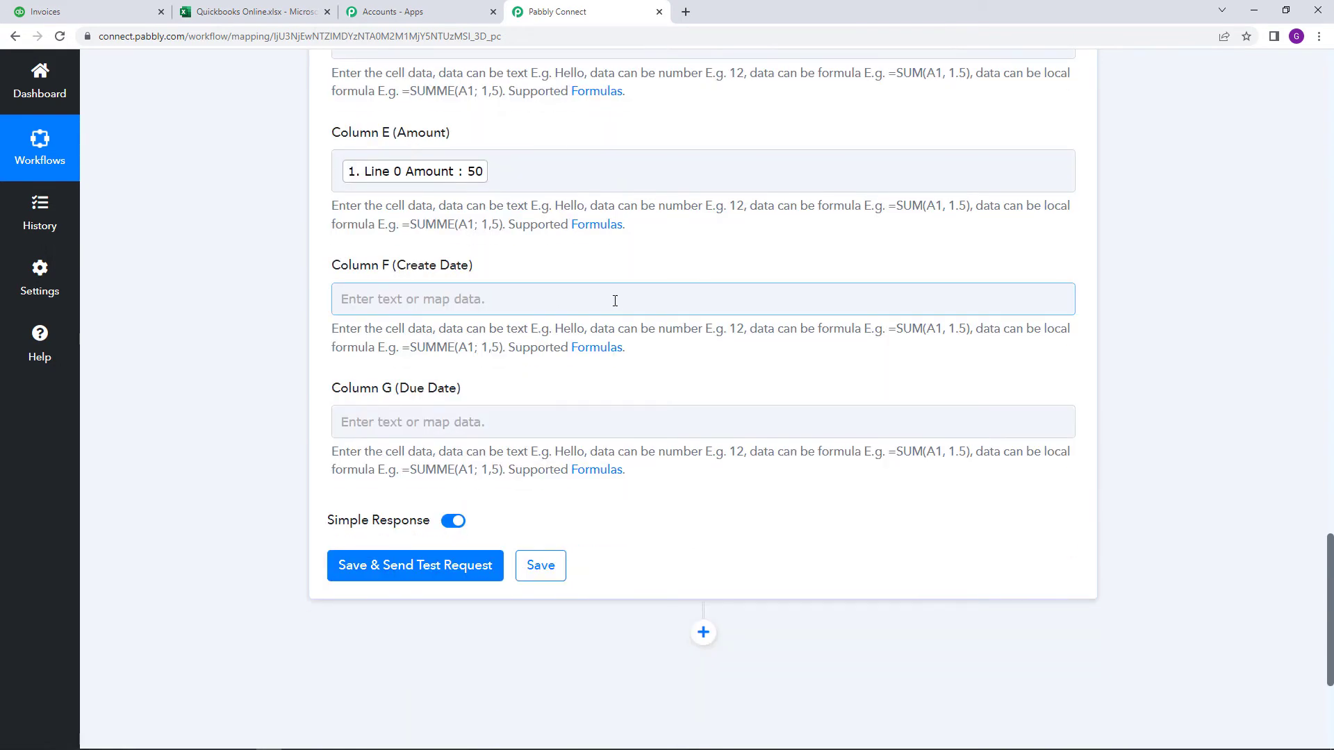
{"action": "left_click", "coordinate": [613, 300]}
{"action": "left_click", "coordinate": [691, 440]}
{"action": "scroll", "coordinate": [691, 440], "scroll_direction": "down", "scroll_amount": 3}
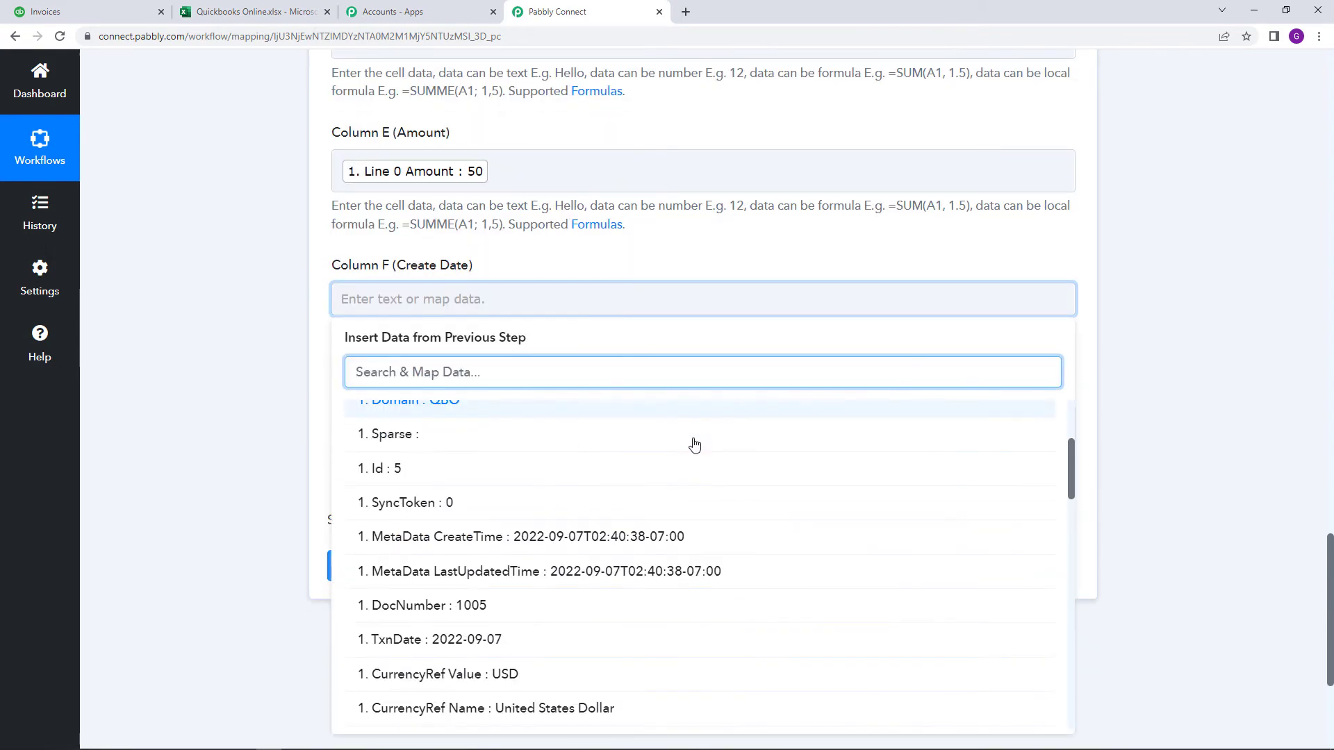
{"action": "scroll", "coordinate": [639, 478], "scroll_direction": "down", "scroll_amount": 1}
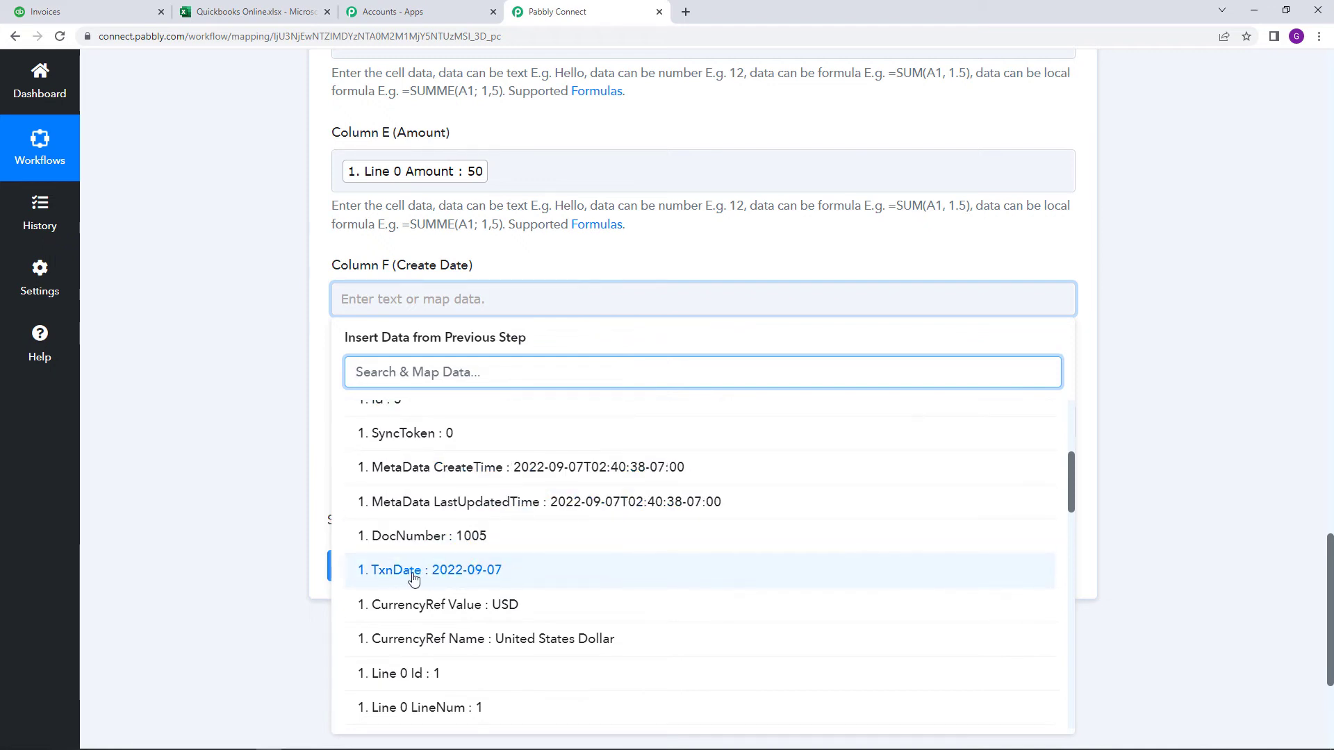
{"action": "left_click", "coordinate": [391, 577]}
{"action": "left_click", "coordinate": [572, 268]}
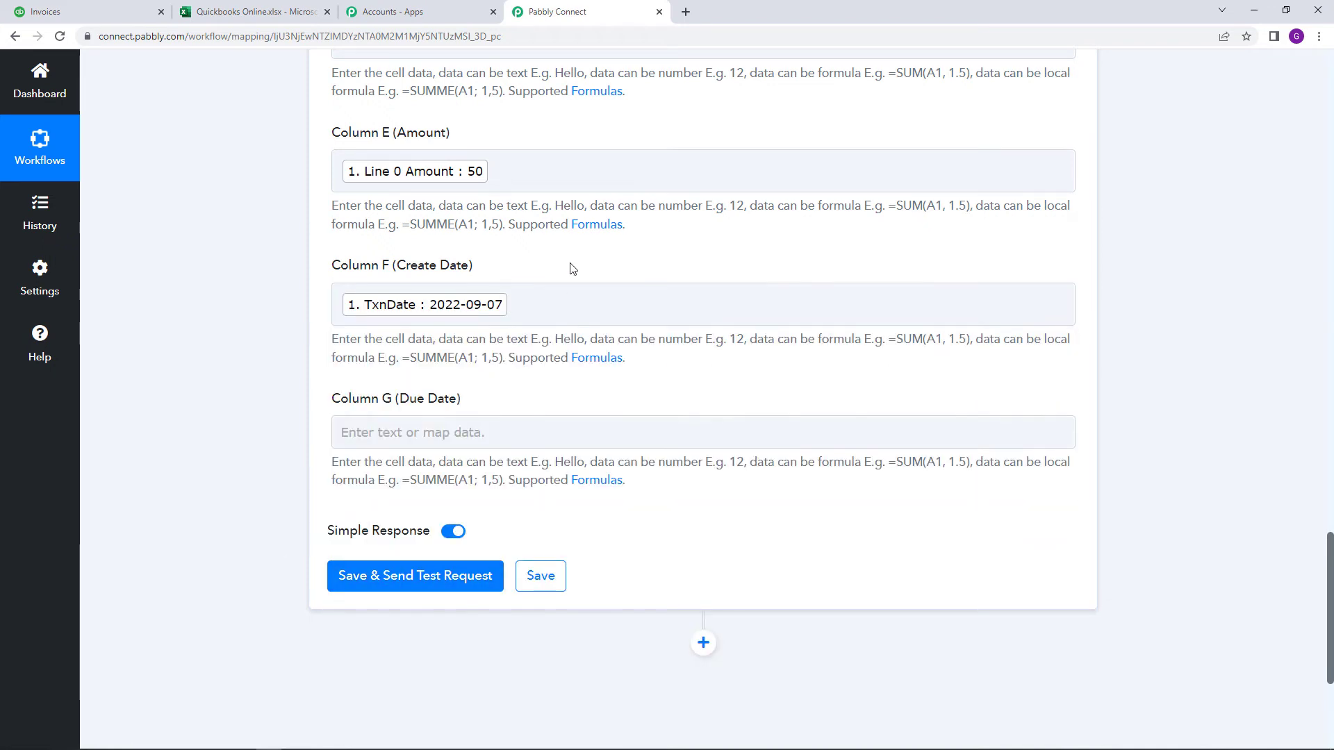
- Map Column G (Due Date) to DueDate from the New Invoice trigger data
{"action": "left_click", "coordinate": [497, 439]}
{"action": "left_click", "coordinate": [536, 556]}
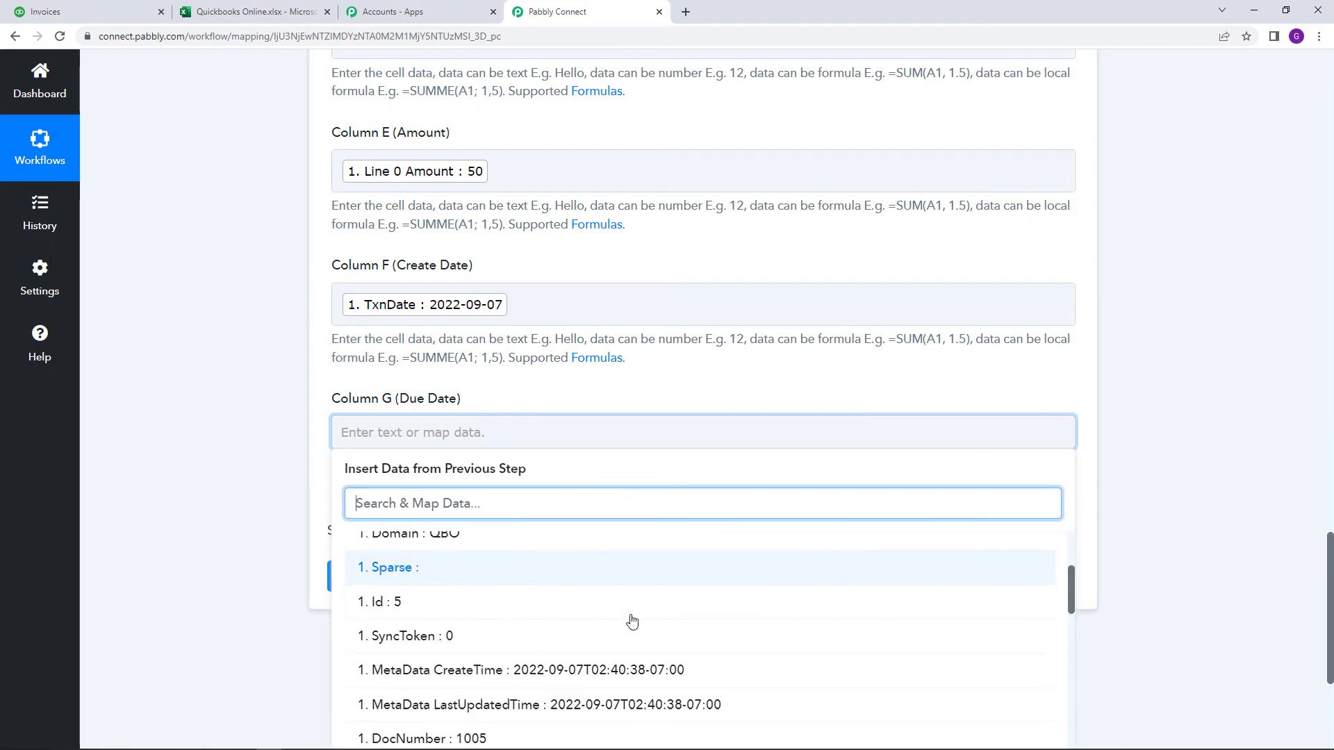
{"action": "scroll", "coordinate": [1241, 581], "scroll_direction": "down", "scroll_amount": 2}
{"action": "scroll", "coordinate": [751, 540], "scroll_direction": "down", "scroll_amount": 3}
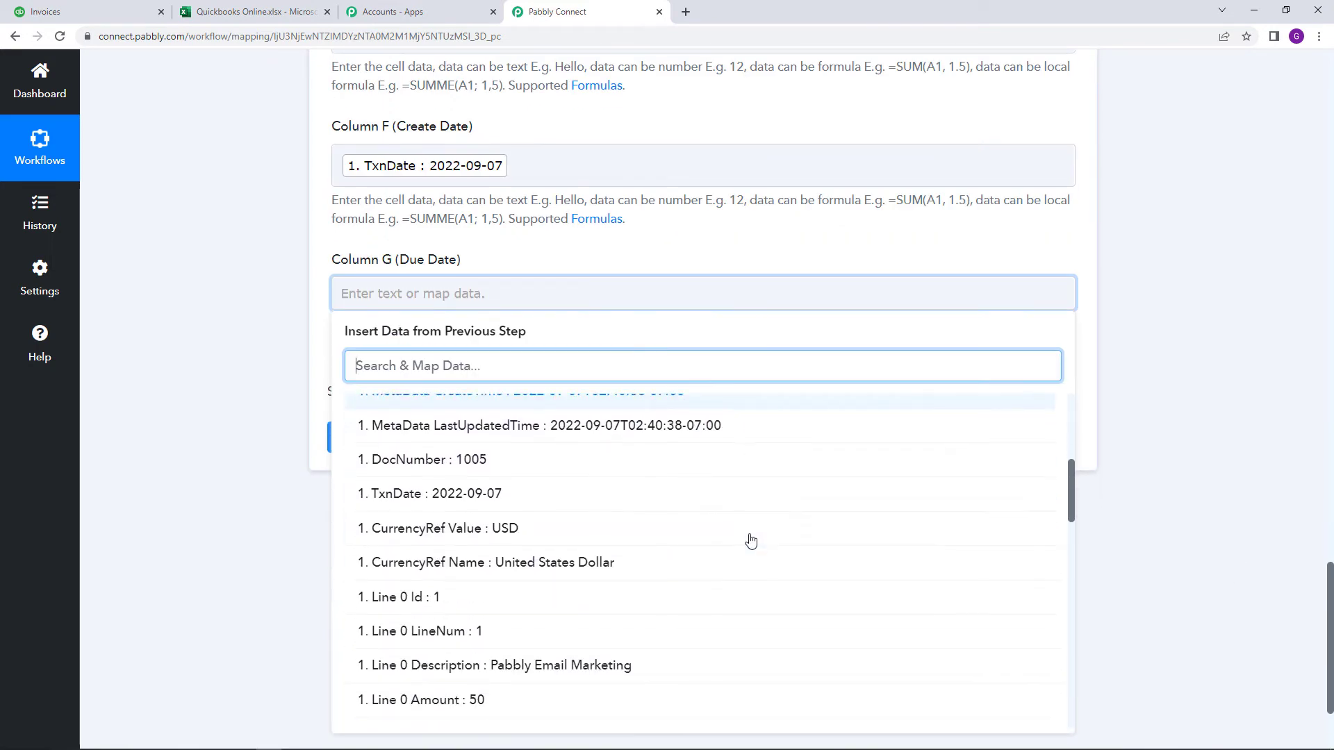
{"action": "scroll", "coordinate": [751, 541], "scroll_direction": "down", "scroll_amount": 1}
{"action": "scroll", "coordinate": [716, 502], "scroll_direction": "down", "scroll_amount": 2}
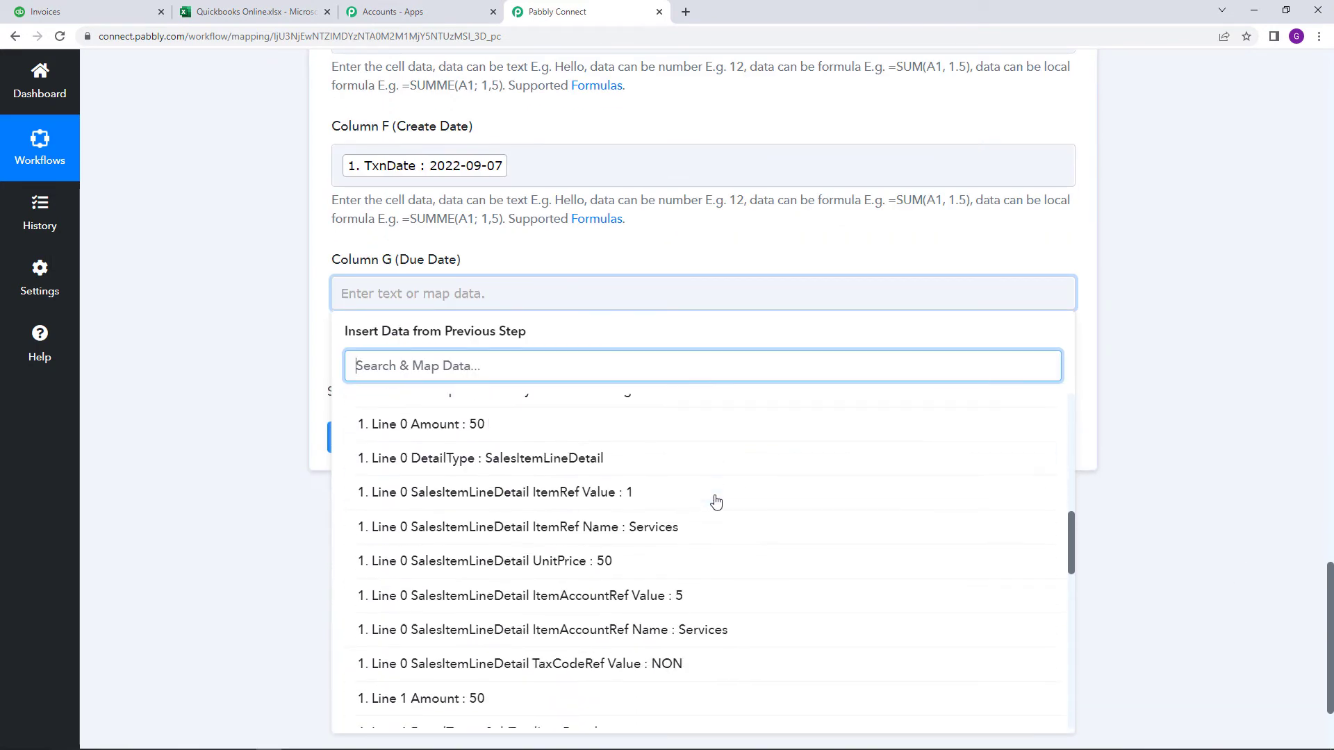
{"action": "scroll", "coordinate": [716, 502], "scroll_direction": "down", "scroll_amount": 7}
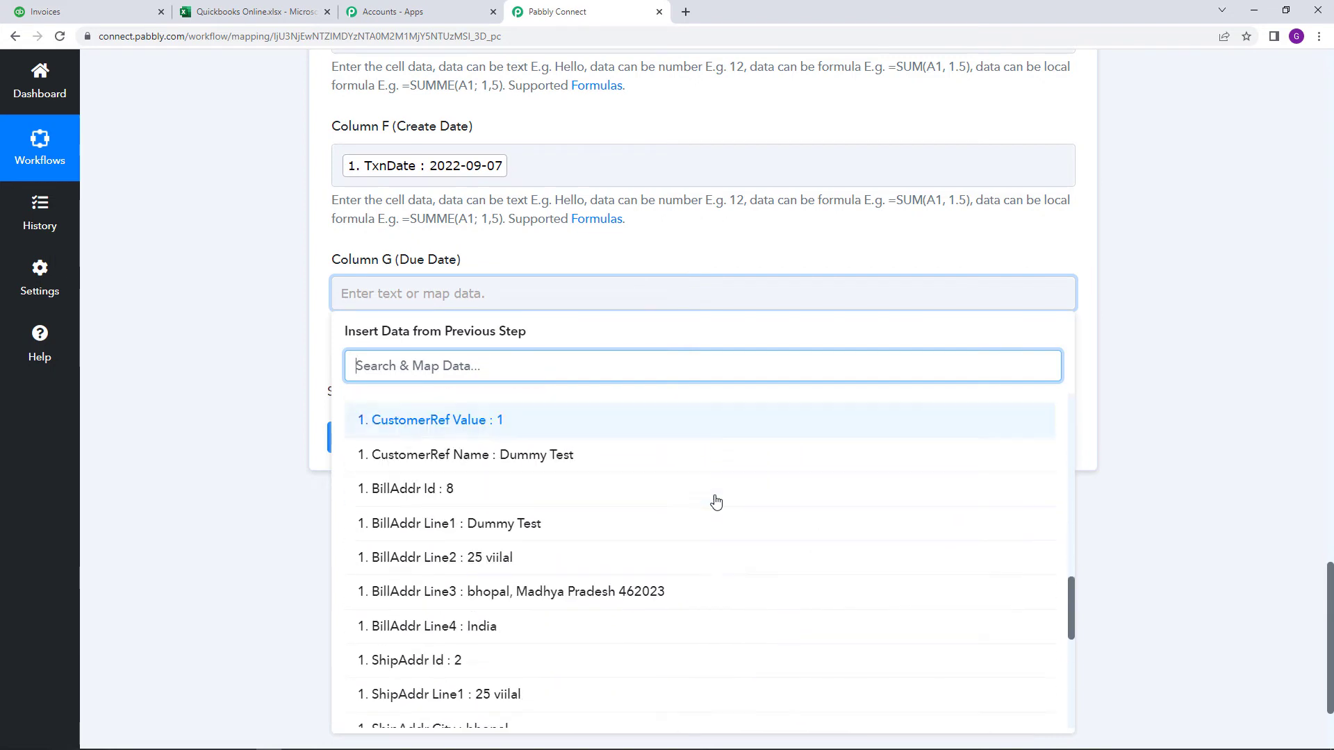
{"action": "scroll", "coordinate": [716, 502], "scroll_direction": "down", "scroll_amount": 4}
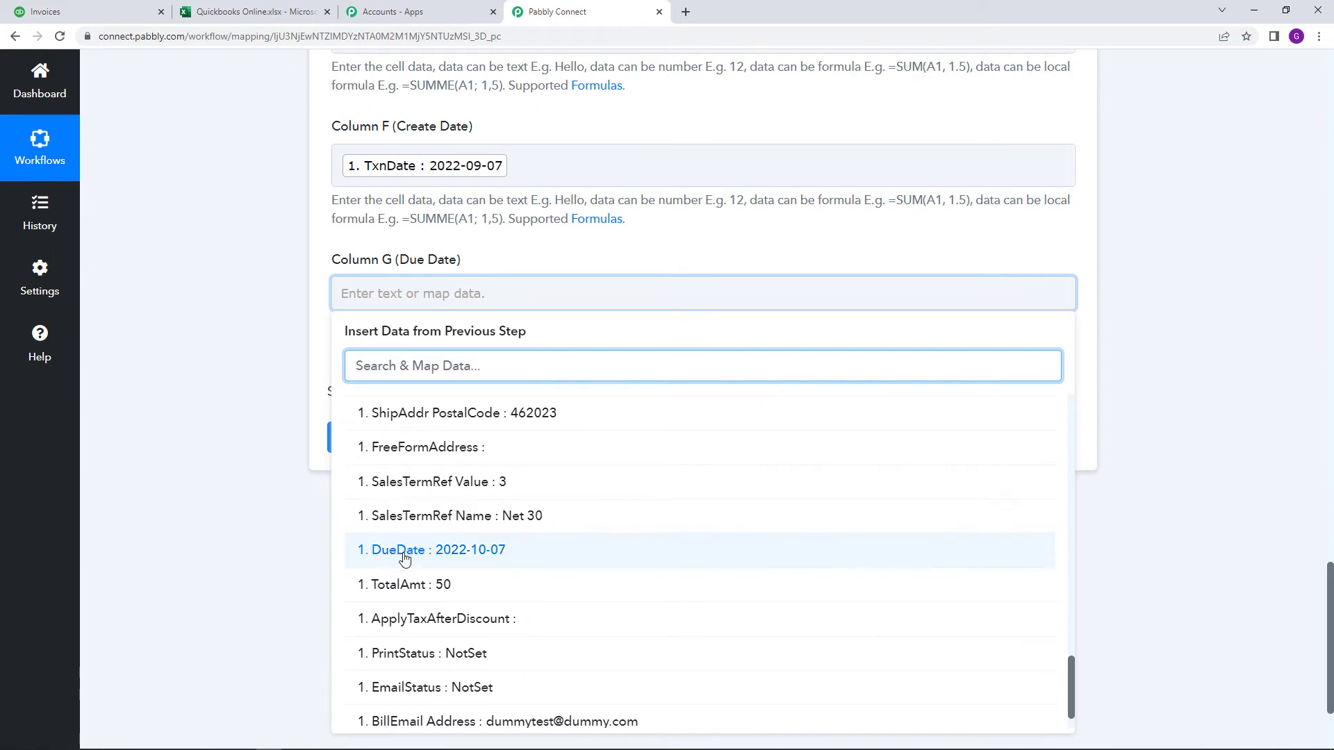
{"action": "left_click", "coordinate": [557, 549]}
{"action": "left_click", "coordinate": [248, 368]}
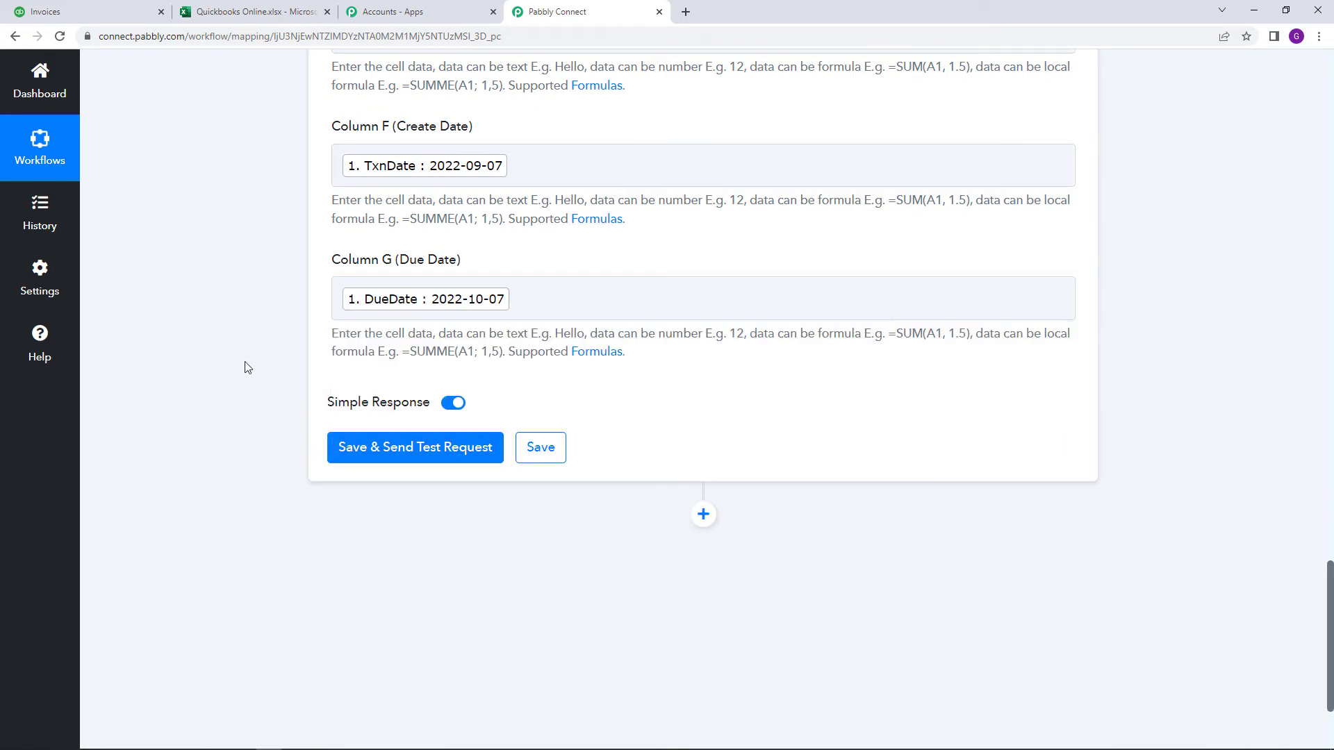
- Check the column mappings and Sheet1 in Excel, and save the Pabbly Connect action with a test request
{"action": "scroll", "coordinate": [248, 368], "scroll_direction": "up", "scroll_amount": 8}
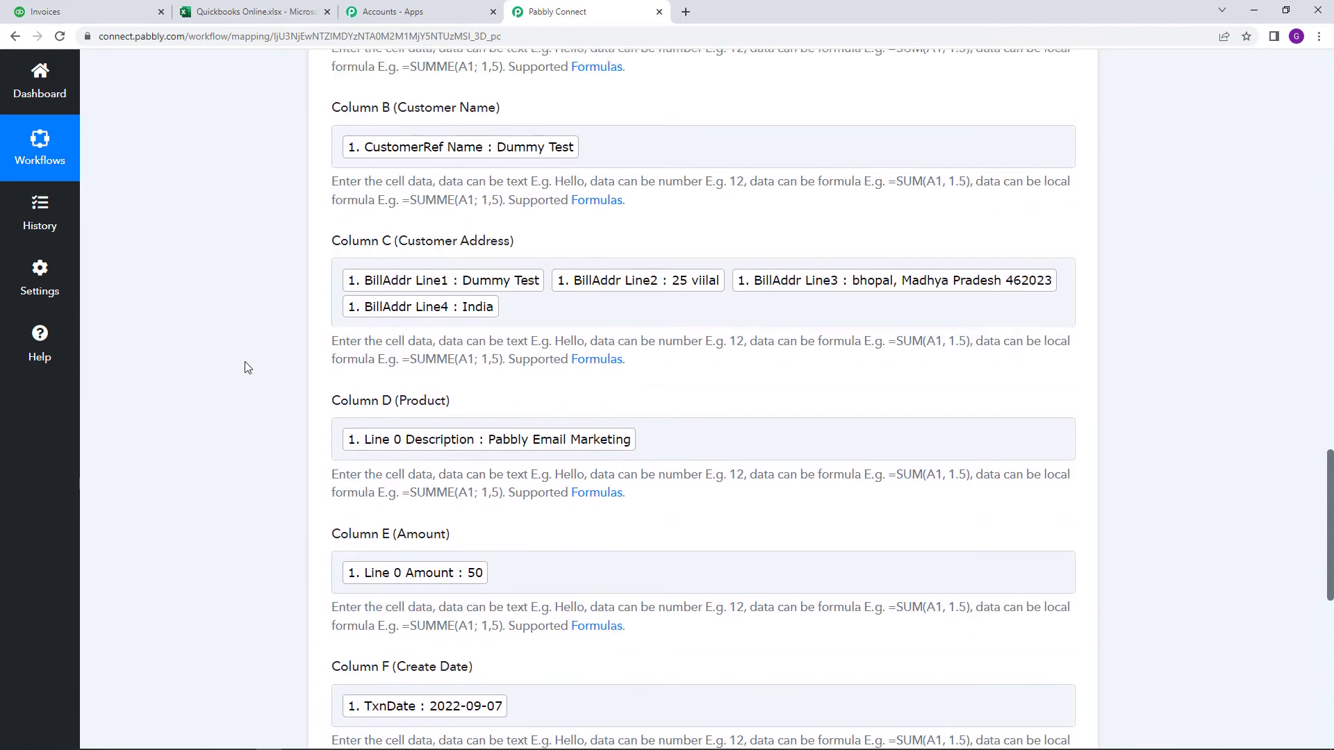
{"action": "scroll", "coordinate": [248, 367], "scroll_direction": "up", "scroll_amount": 3}
{"action": "scroll", "coordinate": [248, 367], "scroll_direction": "down", "scroll_amount": 2}
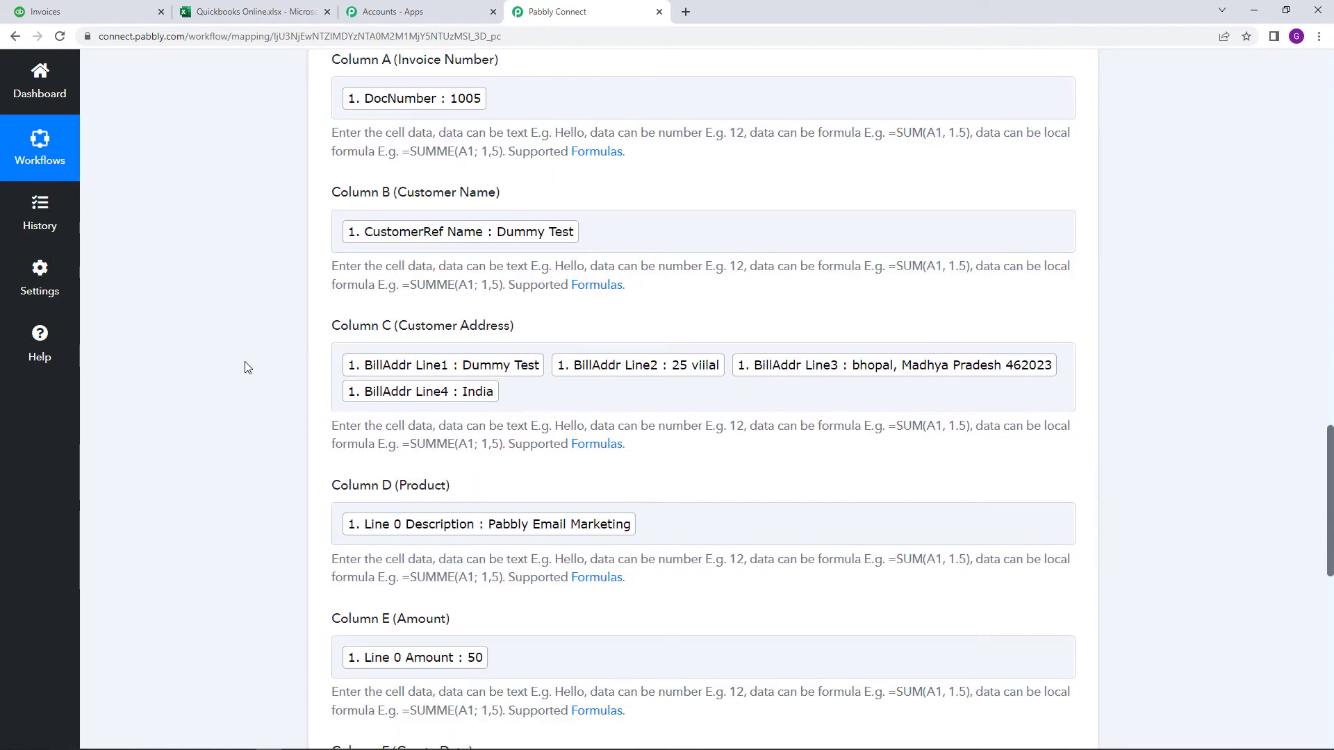
{"action": "scroll", "coordinate": [248, 368], "scroll_direction": "down", "scroll_amount": 8}
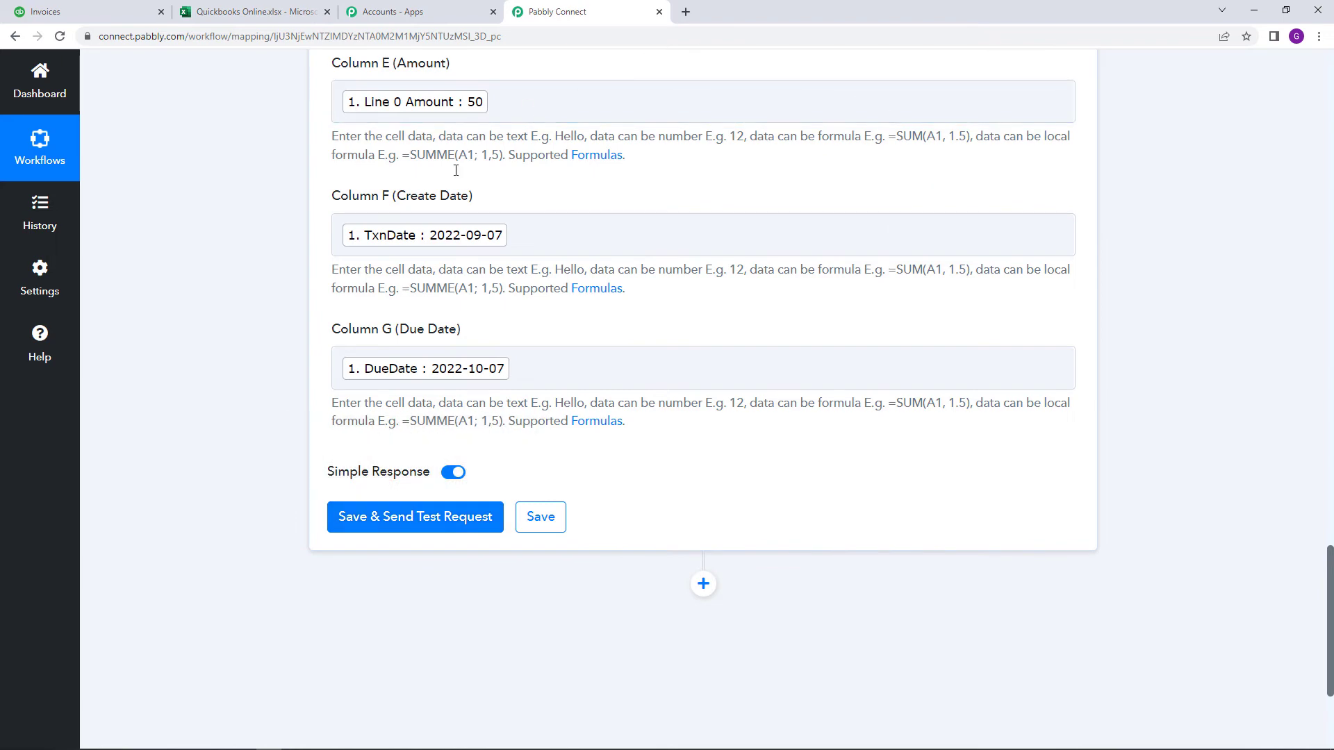
{"action": "left_click", "coordinate": [222, 8]}
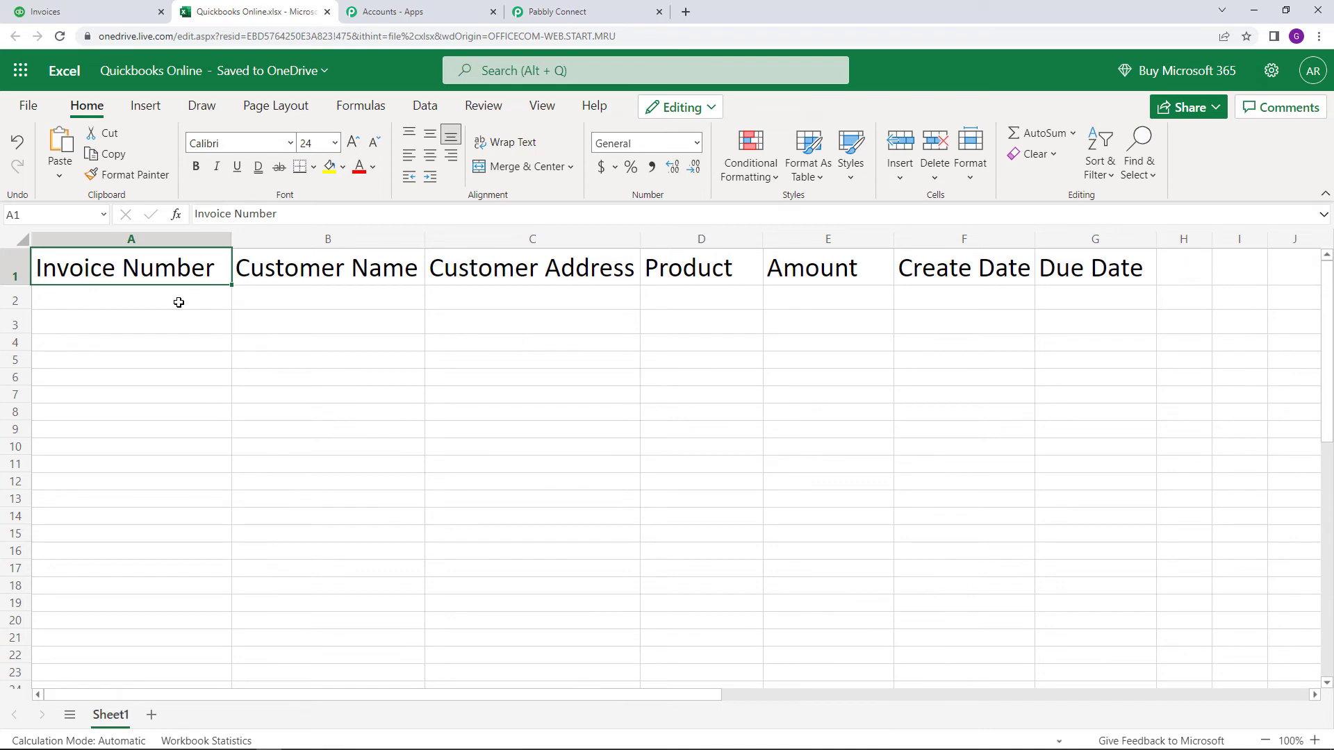
{"action": "left_click", "coordinate": [606, 10]}
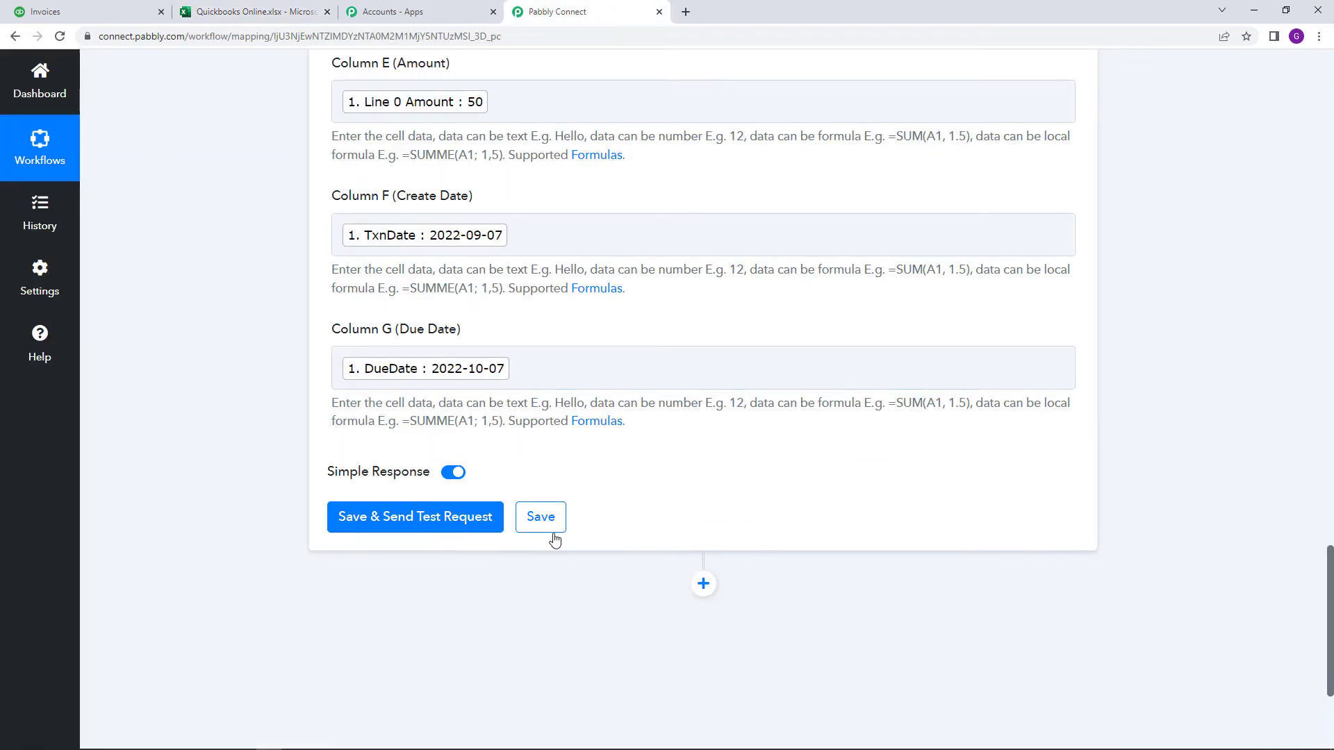
{"action": "left_click", "coordinate": [441, 527]}
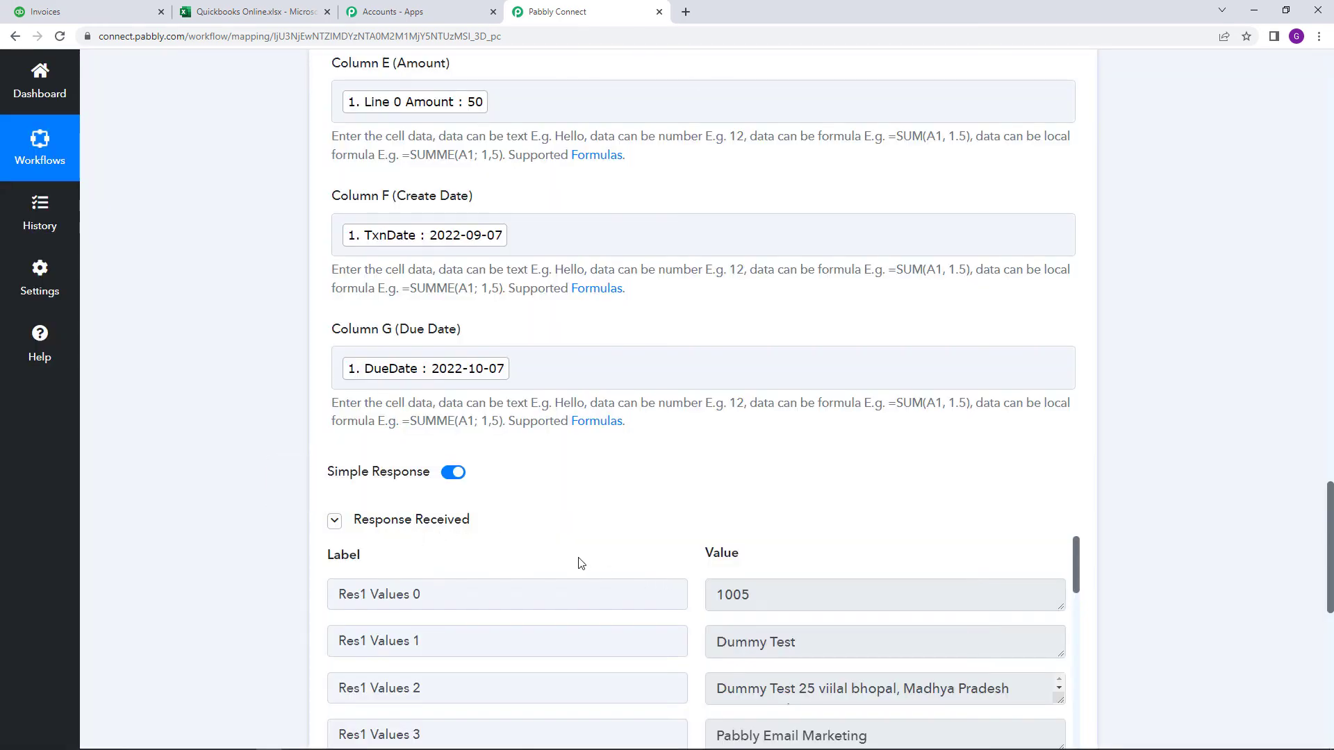
- Examine the received test response and reload the Quickbooks Online workbook in Excel to check Sheet1 for the invoice row
{"action": "scroll", "coordinate": [1316, 517], "scroll_direction": "down", "scroll_amount": 4}
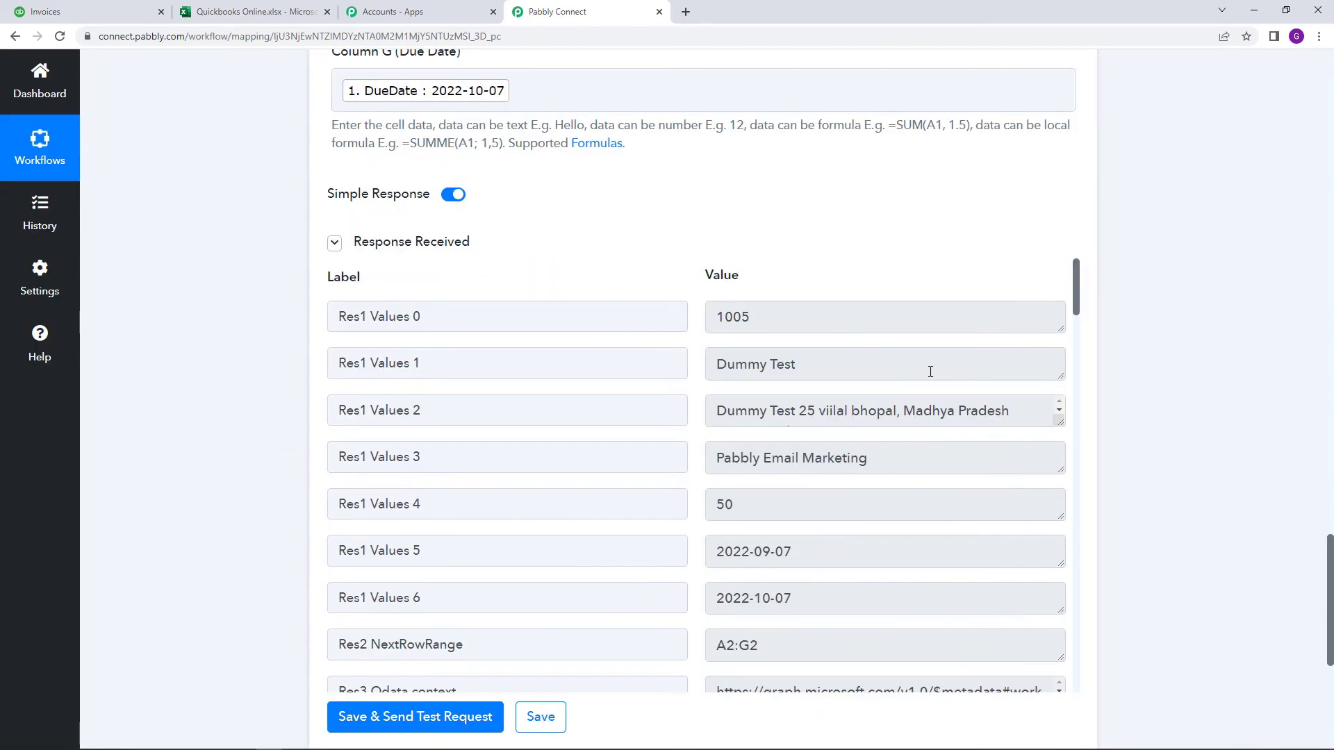
{"action": "scroll", "coordinate": [892, 371], "scroll_direction": "down", "scroll_amount": 3}
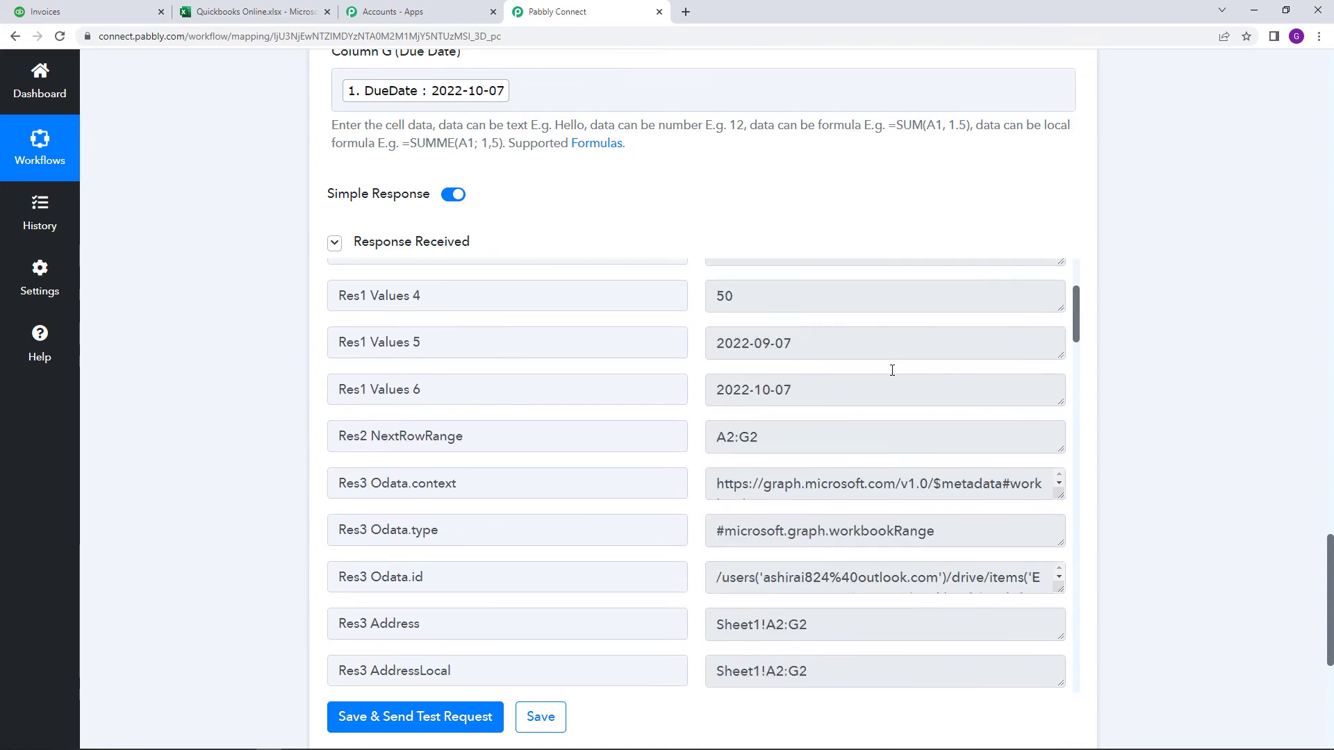
{"action": "scroll", "coordinate": [892, 370], "scroll_direction": "down", "scroll_amount": 1}
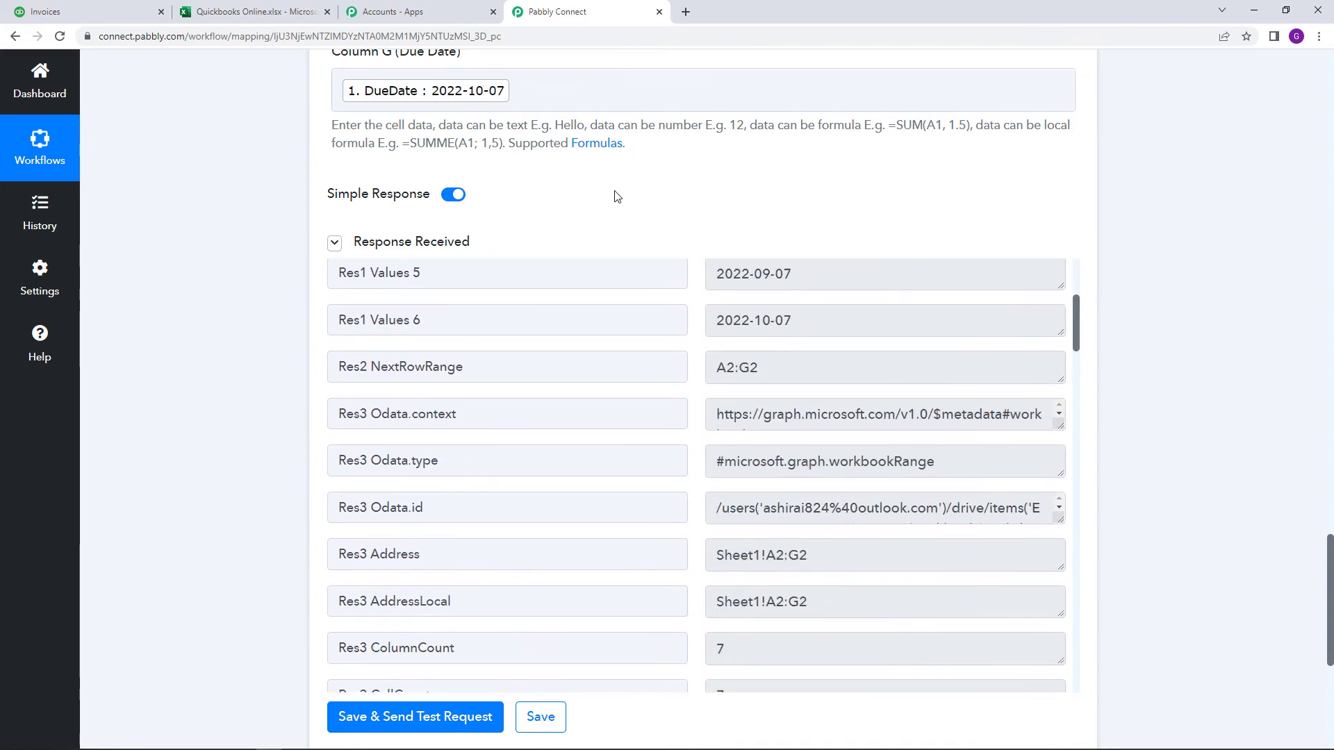
{"action": "left_click", "coordinate": [250, 9]}
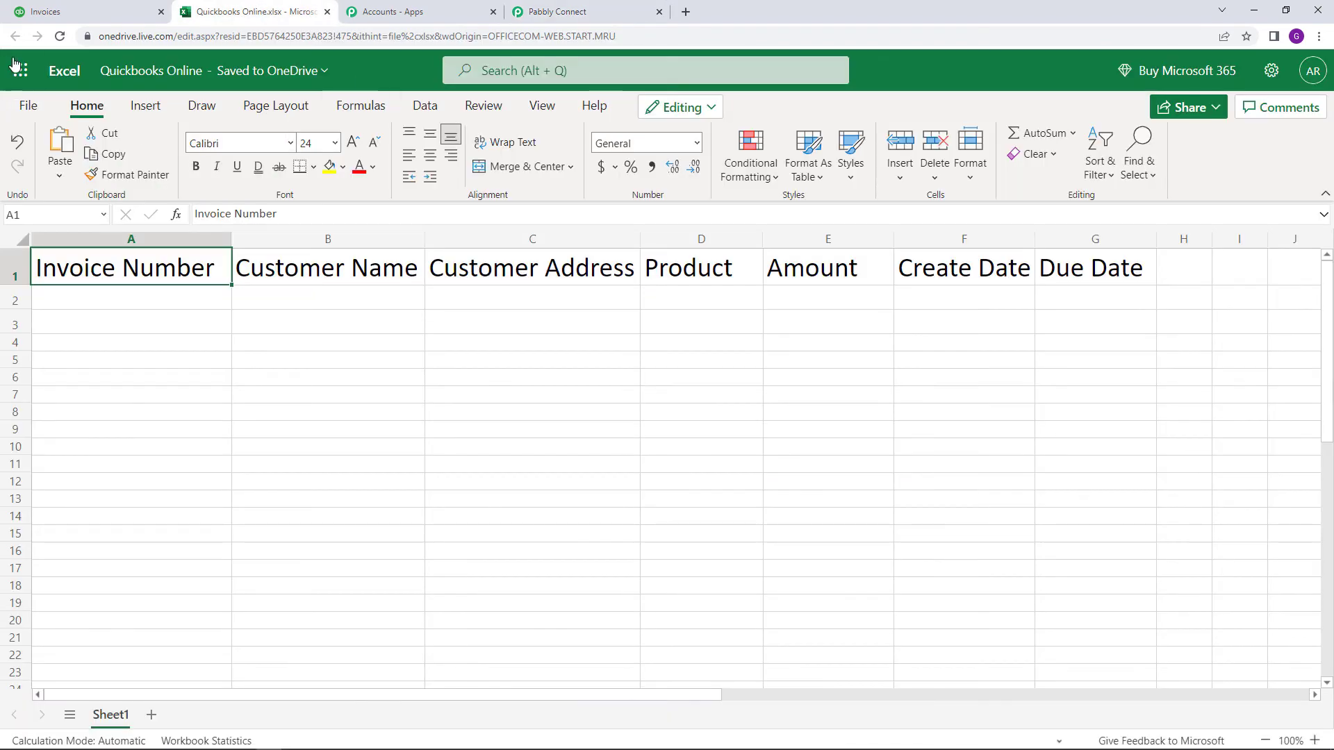
{"action": "left_click", "coordinate": [58, 43]}
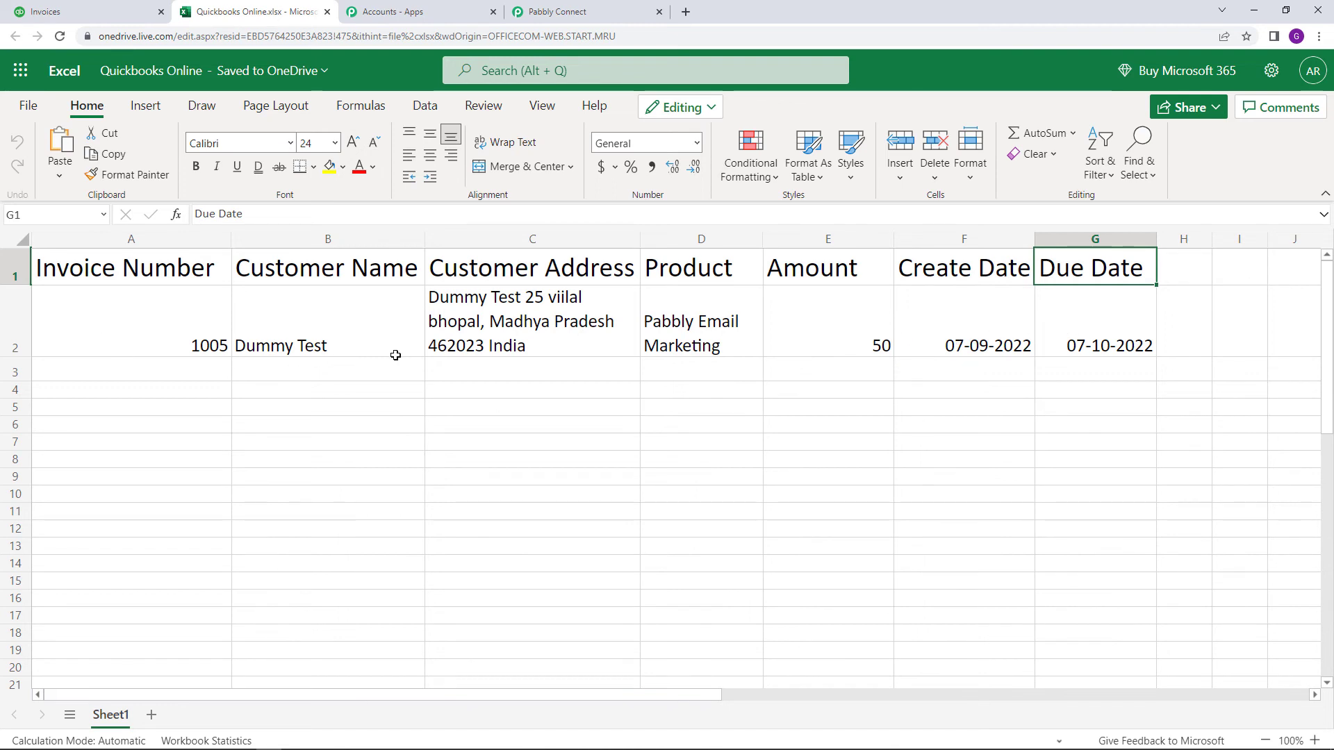
- Return to Pabbly Connect and save the Add Row To Worksheet action
{"action": "left_click", "coordinate": [590, 8]}
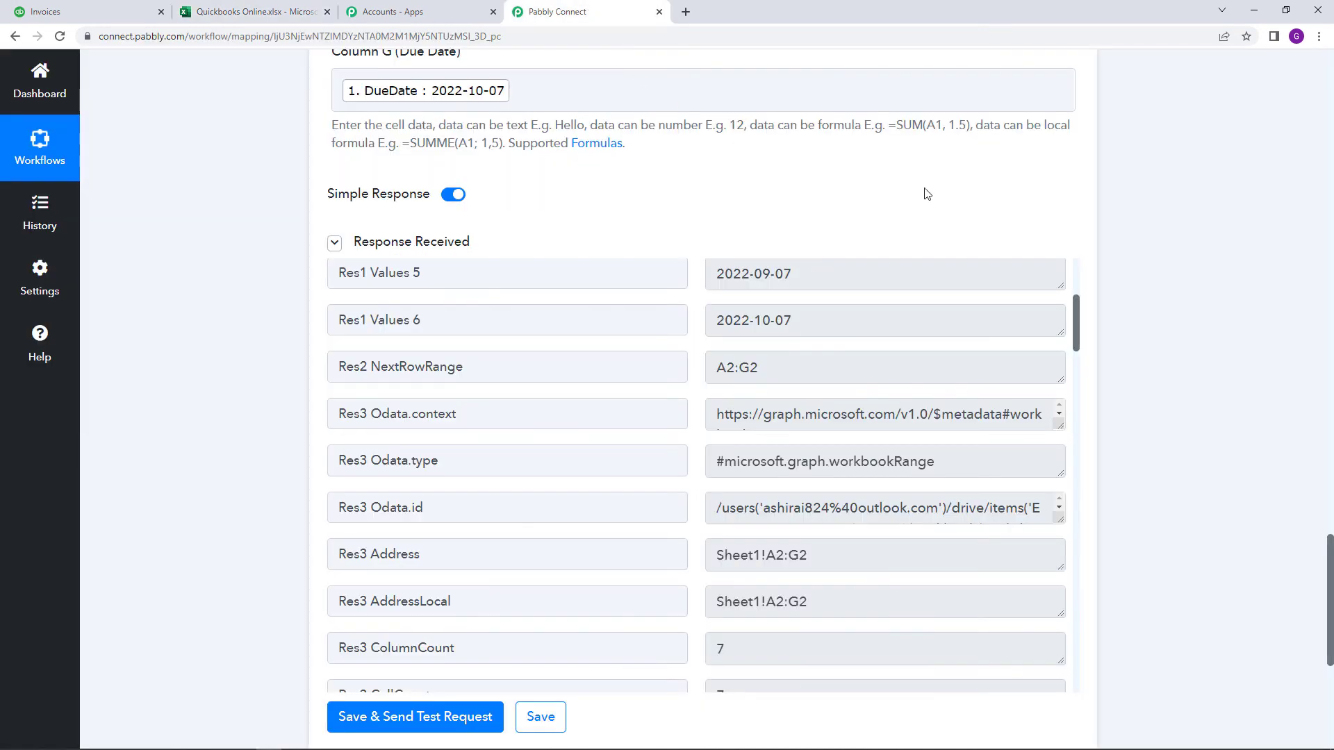
{"action": "scroll", "coordinate": [651, 253], "scroll_direction": "down", "scroll_amount": 1}
{"action": "scroll", "coordinate": [651, 253], "scroll_direction": "down", "scroll_amount": 2}
{"action": "scroll", "coordinate": [616, 262], "scroll_direction": "down", "scroll_amount": 2}
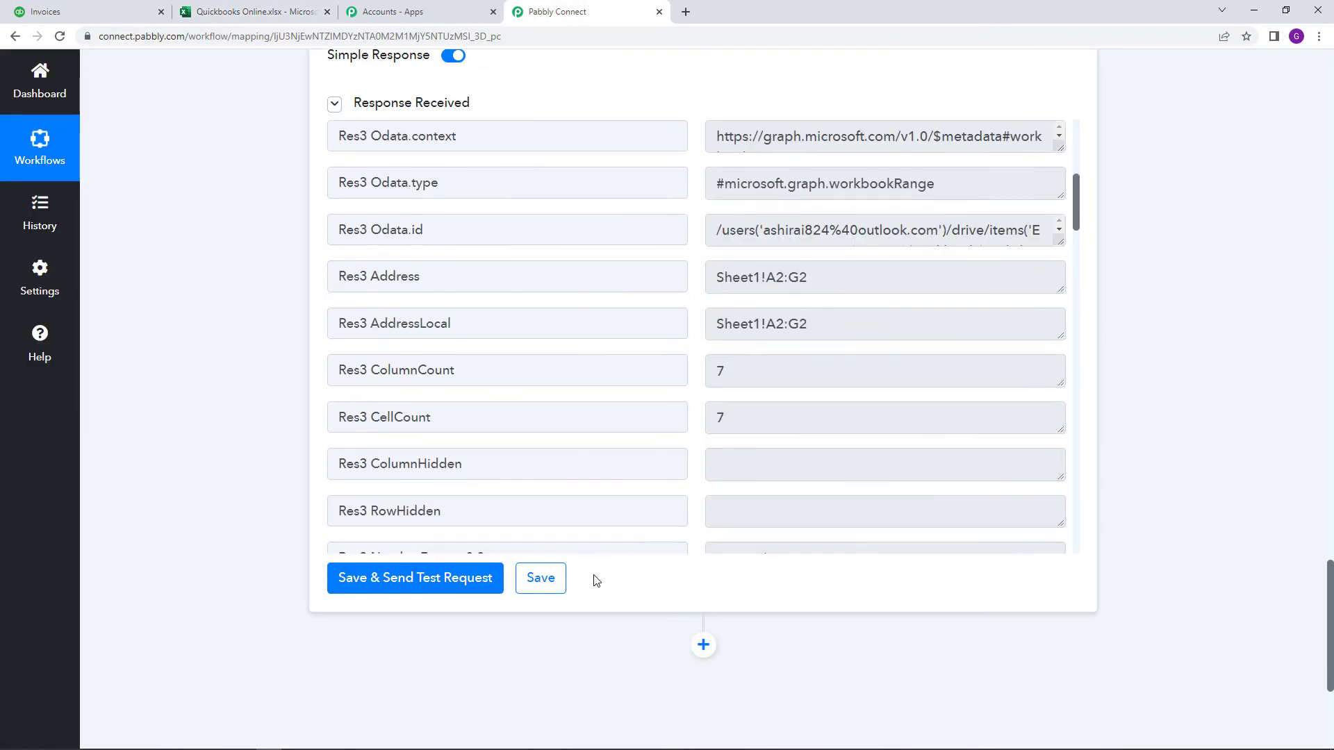
{"action": "left_click", "coordinate": [557, 585]}
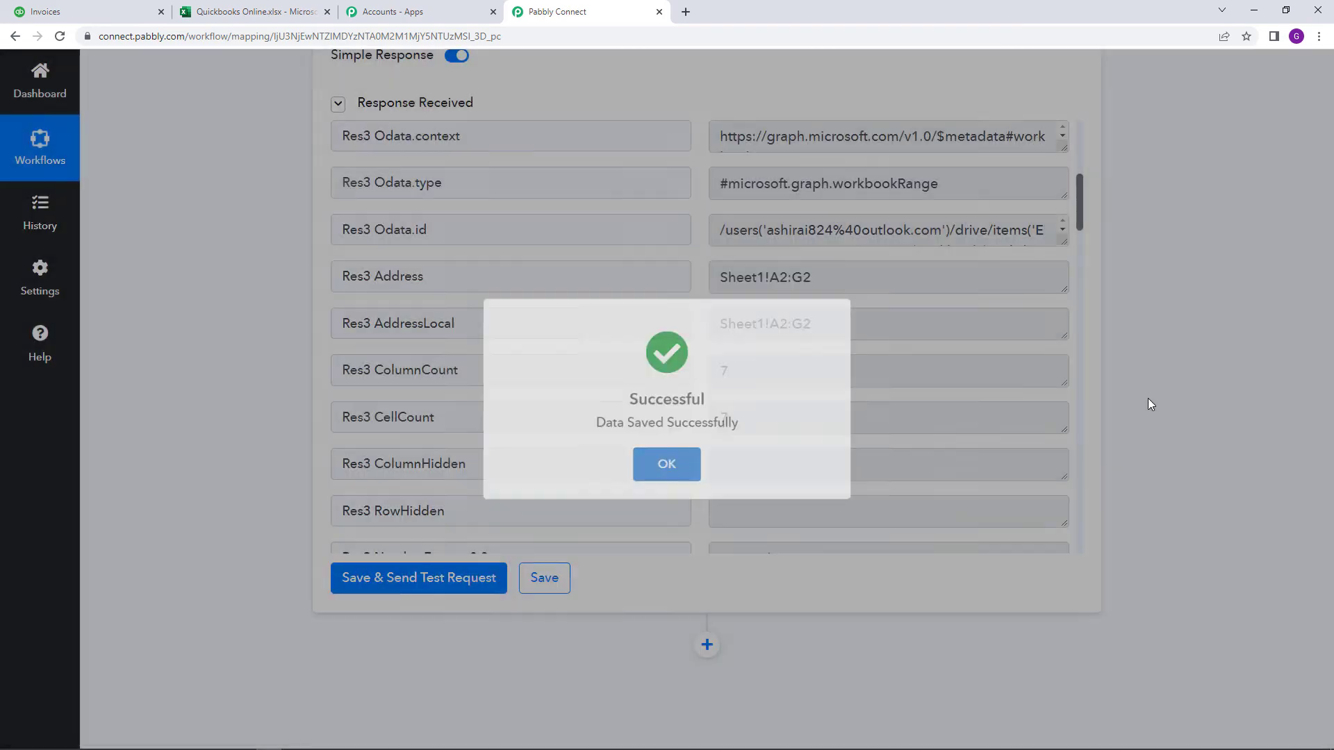
{"action": "left_click", "coordinate": [1148, 399]}
- Check the trigger's polling interval and open the sharing options of the Quicbooks To MS Excel Automation workflow
{"action": "scroll", "coordinate": [1181, 347], "scroll_direction": "up", "scroll_amount": 20}
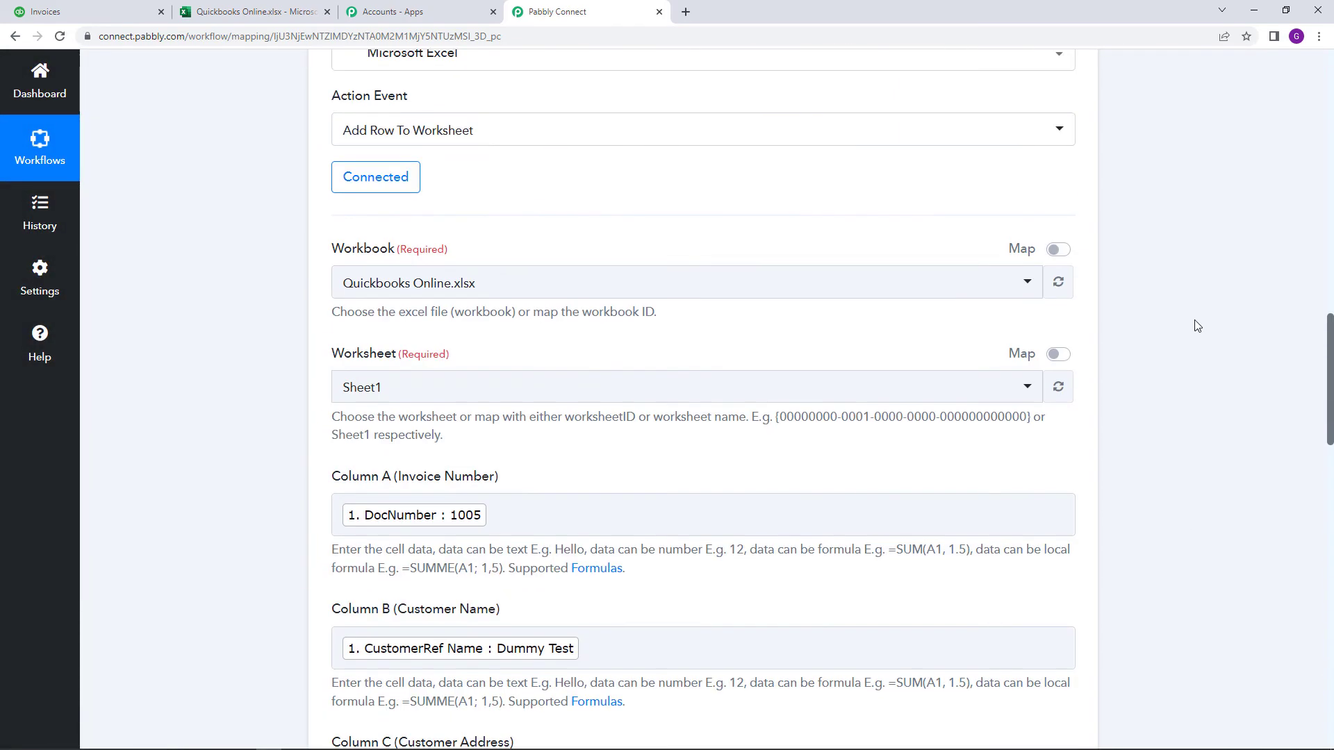
{"action": "scroll", "coordinate": [1197, 326], "scroll_direction": "up", "scroll_amount": 15}
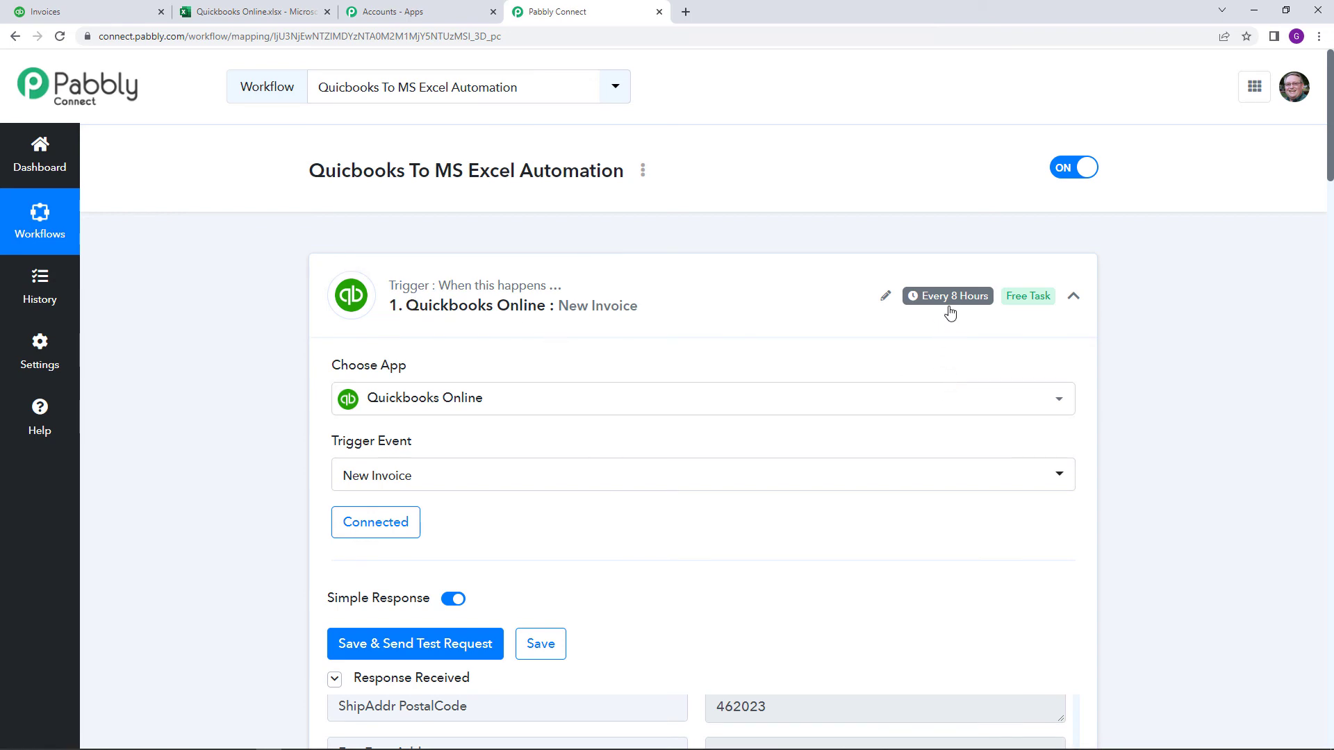
{"action": "mouse_move", "coordinate": [948, 307]}
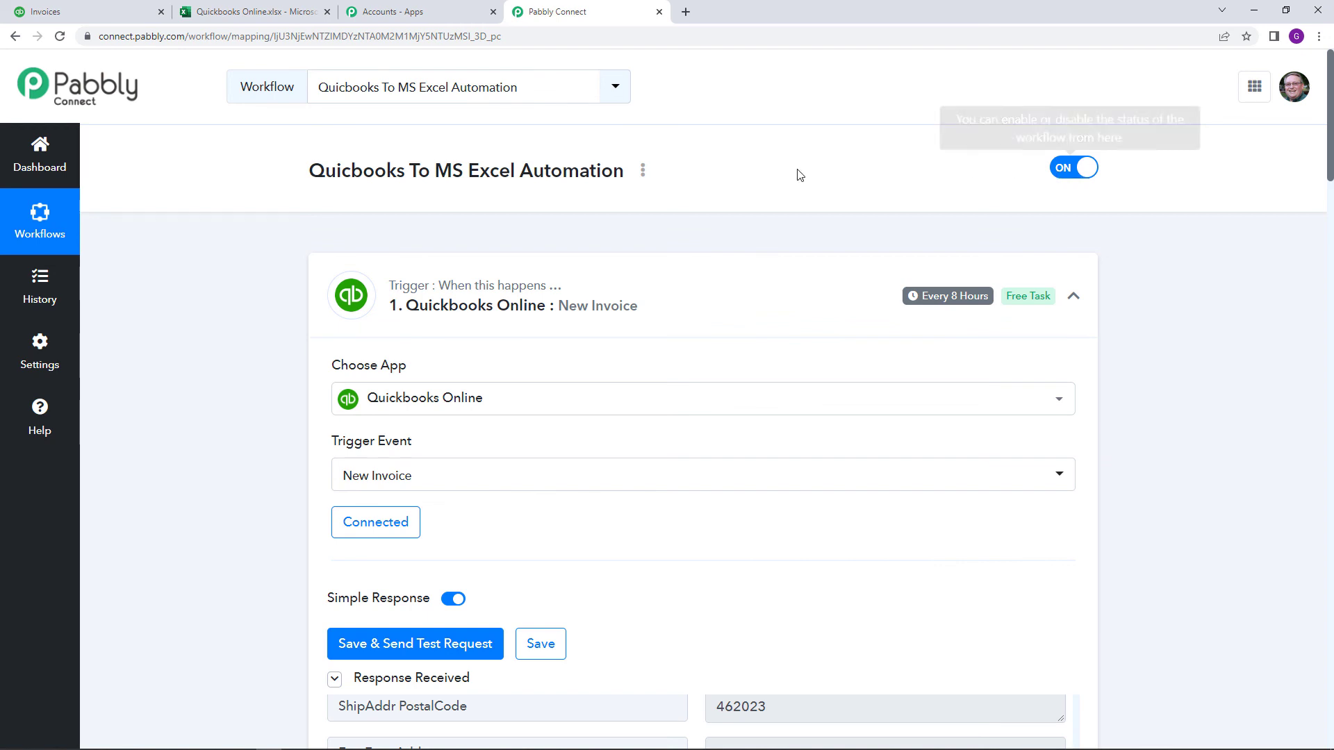
{"action": "left_click", "coordinate": [643, 174]}
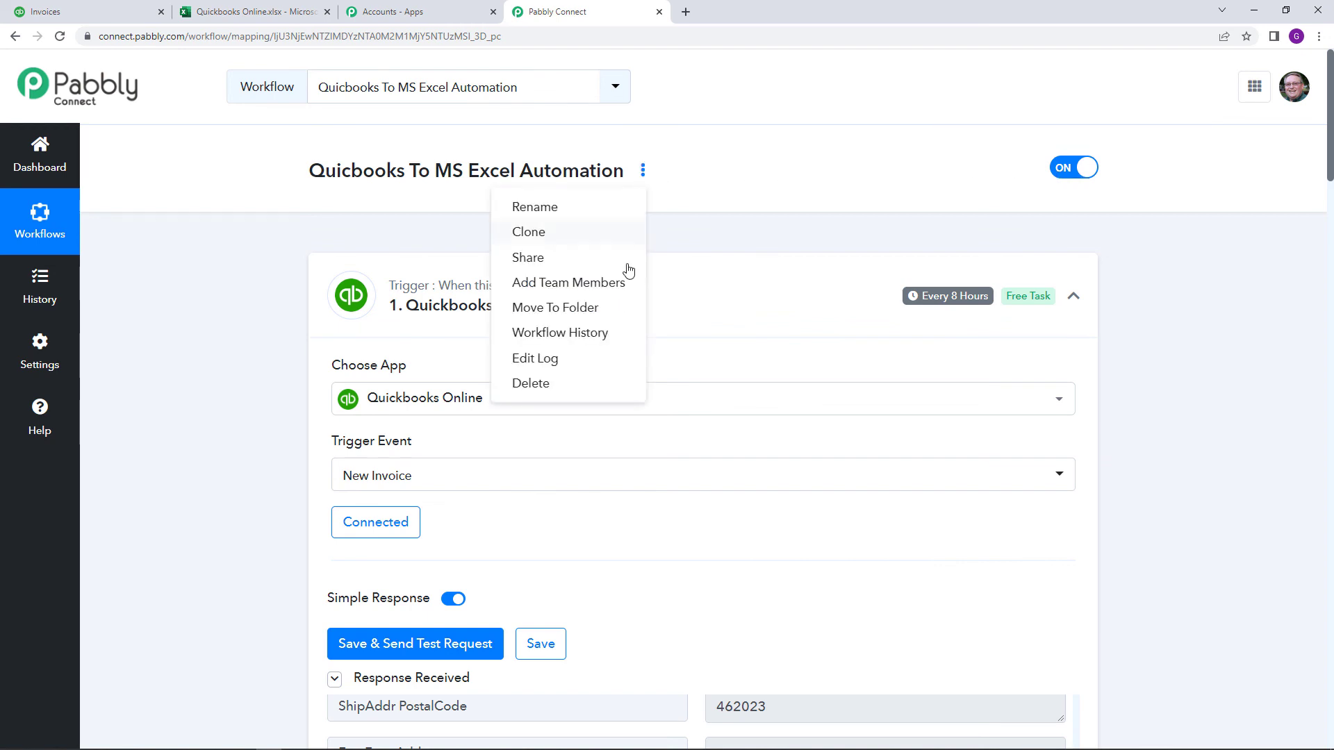
{"action": "left_click", "coordinate": [586, 254]}
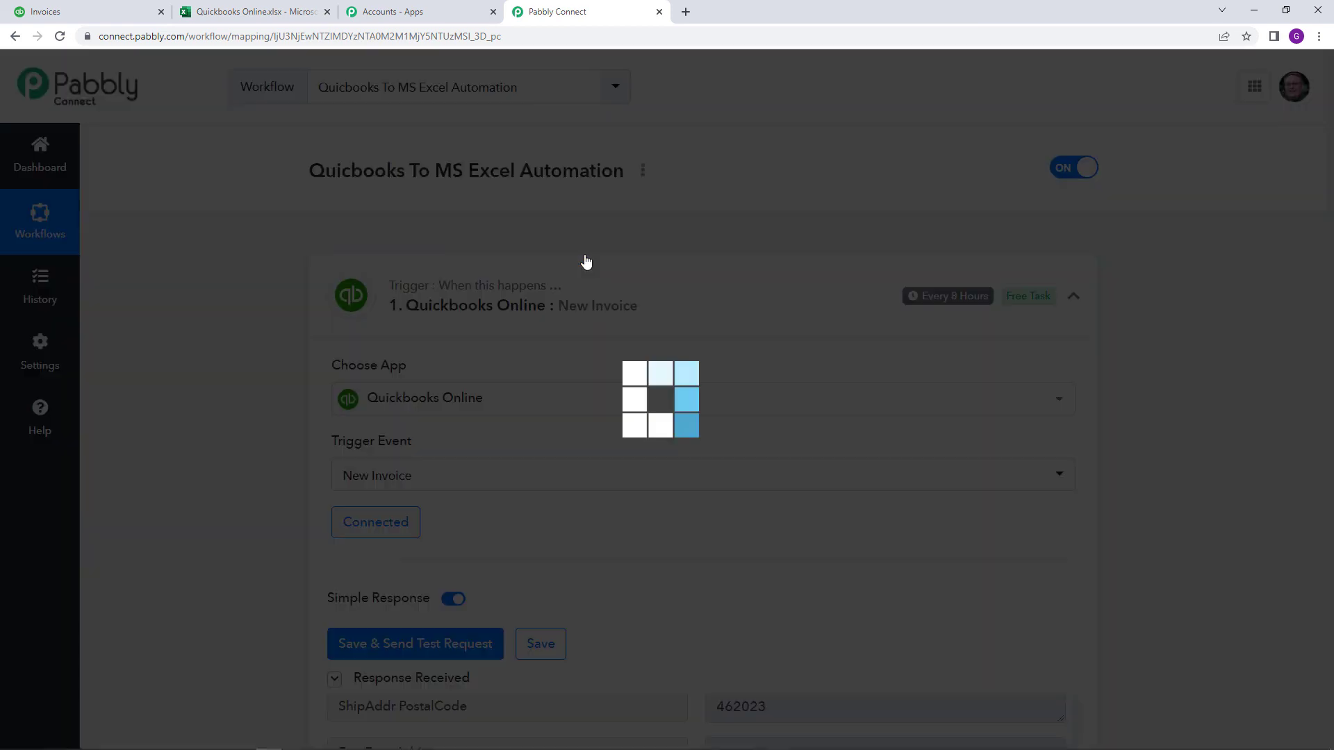